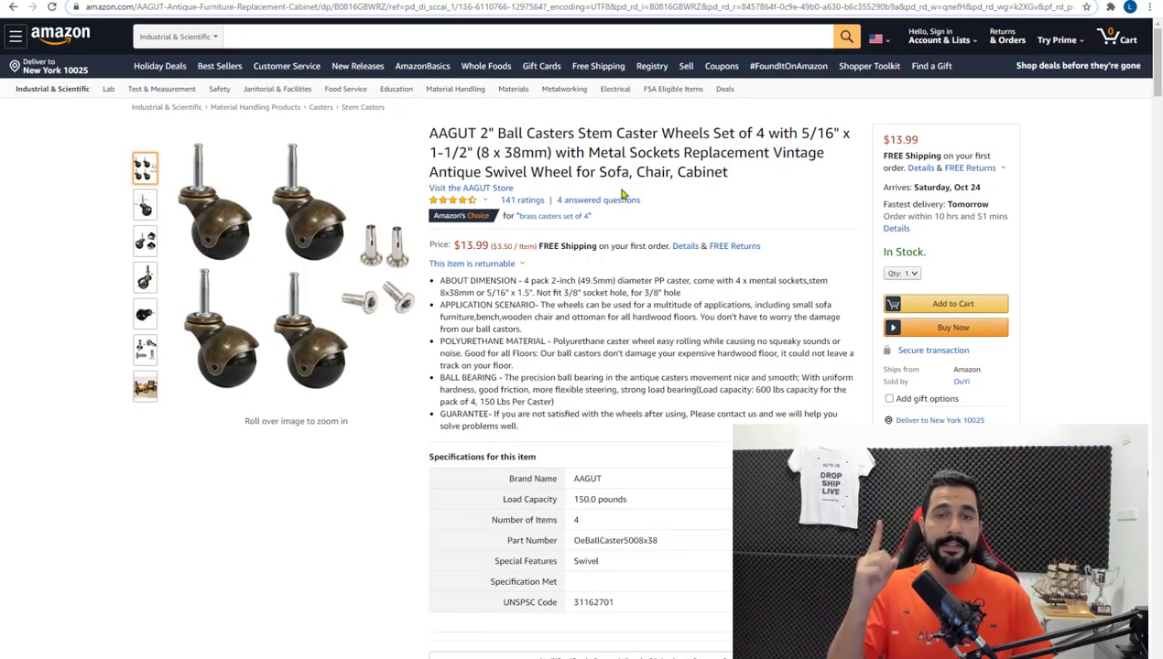
Step: Switch to AliExpress and open the Find Products to Sell page in its Dropshipping Center
key("ctrl+Tab")
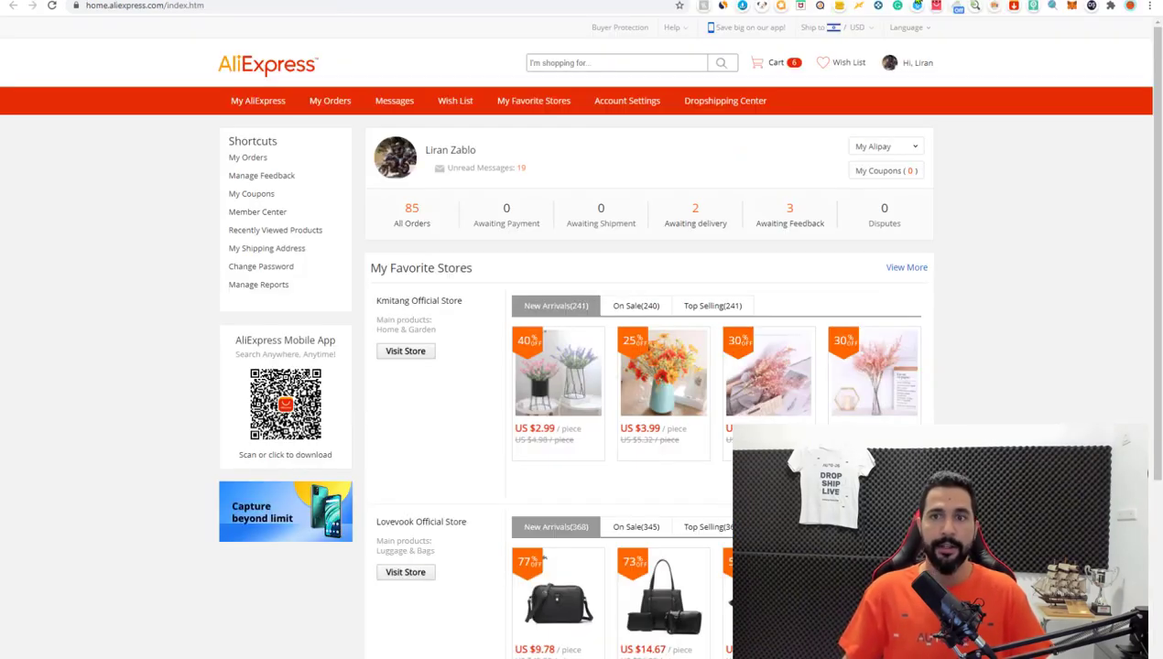
mouse_move(906, 66)
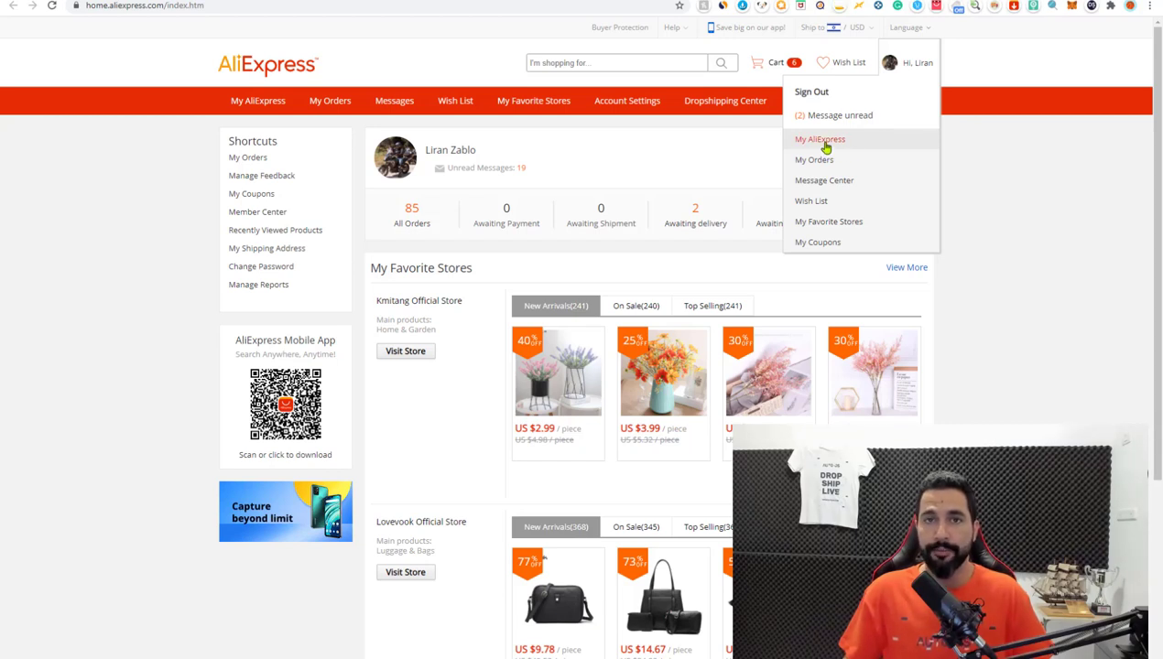
left_click(717, 118)
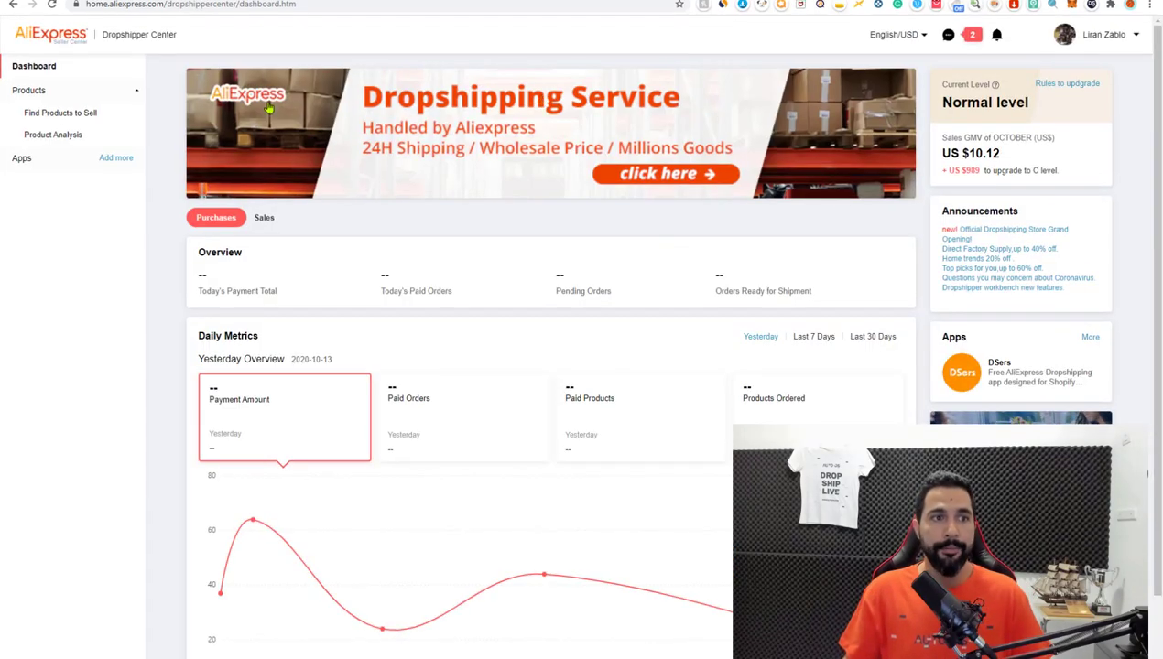
left_click(82, 116)
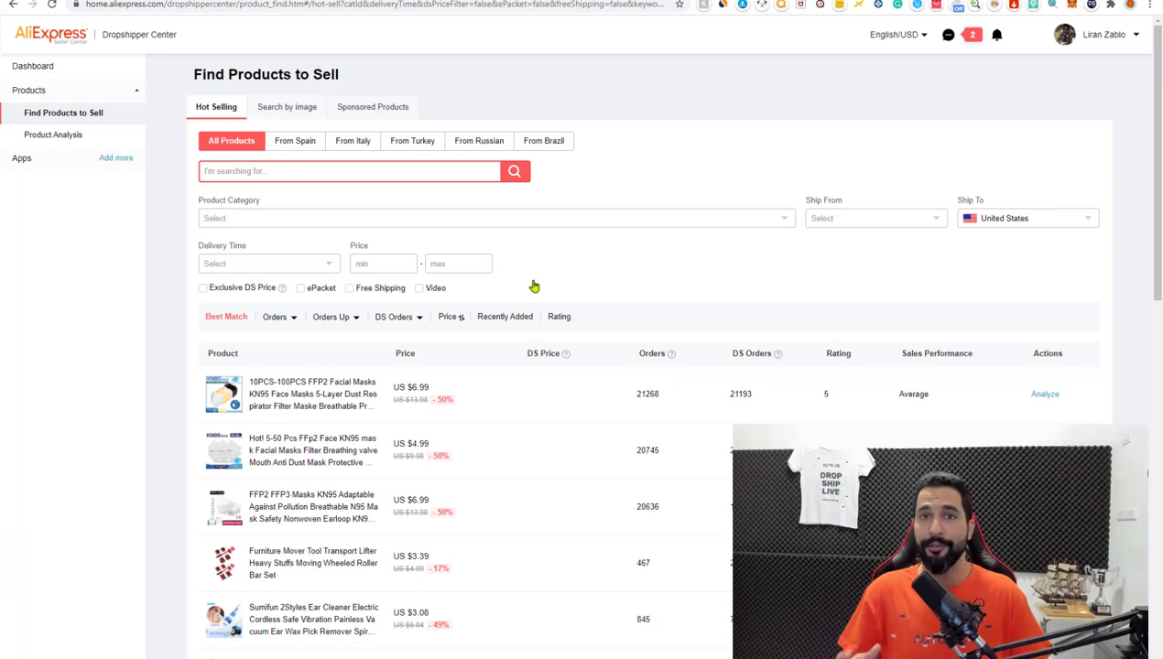
Step: Analyze the first hot-selling product, the 10PCS-100PCS FFP2 facial masks, examine its sales volume over time, and return to the product list
scroll(538, 295, "down", 2)
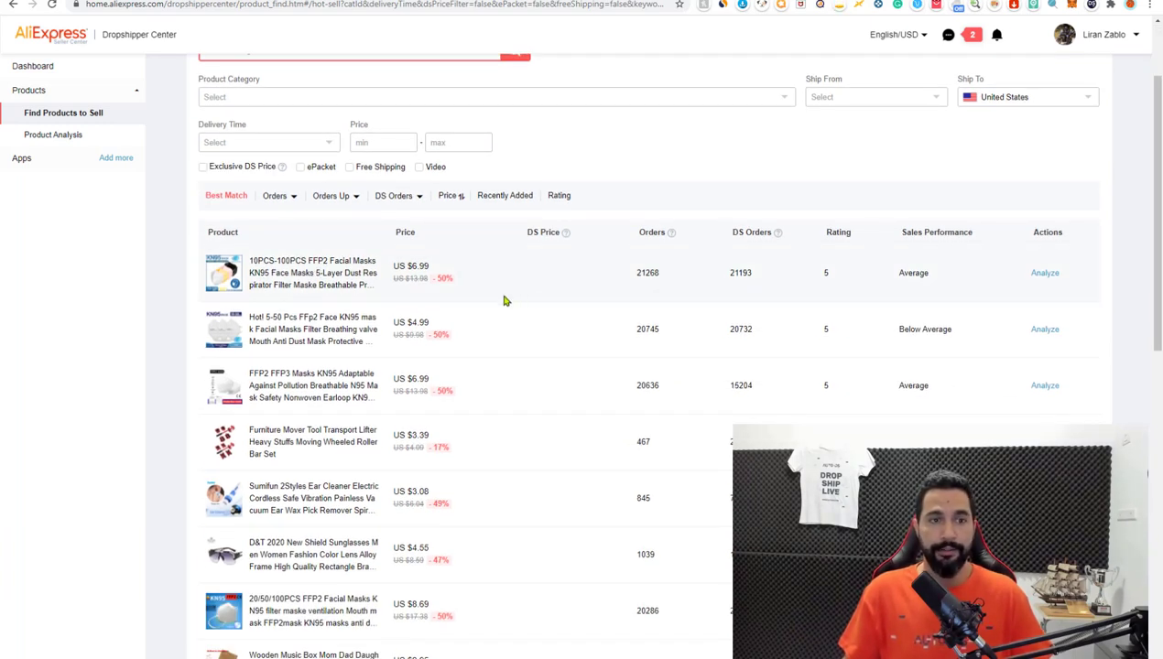
scroll(413, 270, "down", 1)
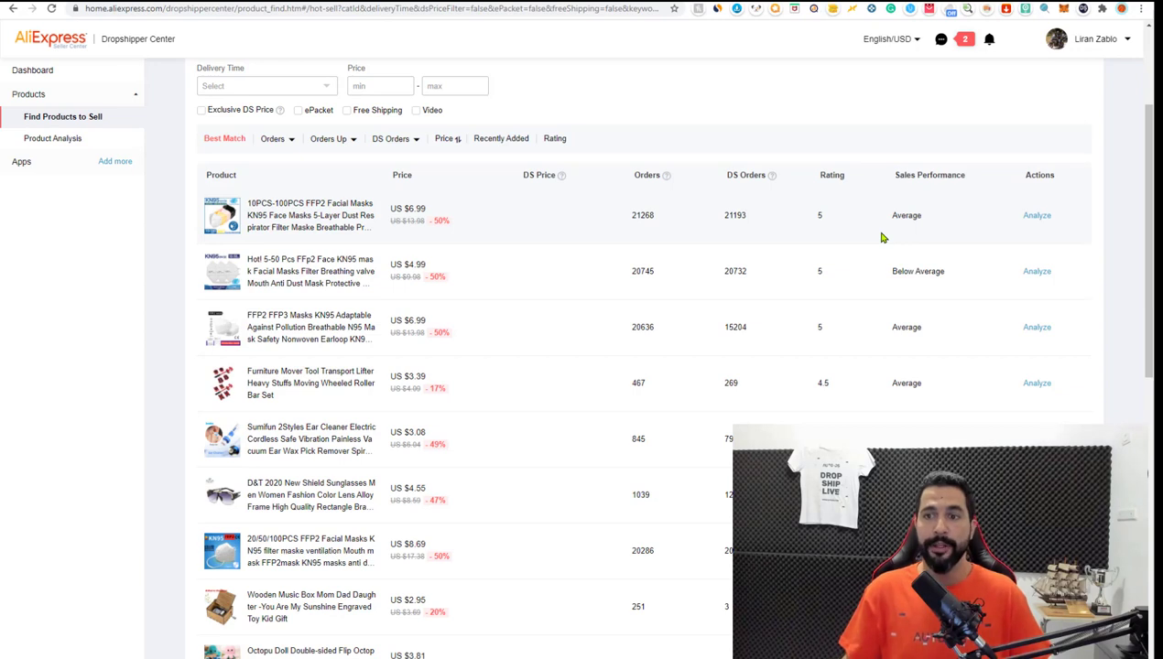
left_click(1037, 216)
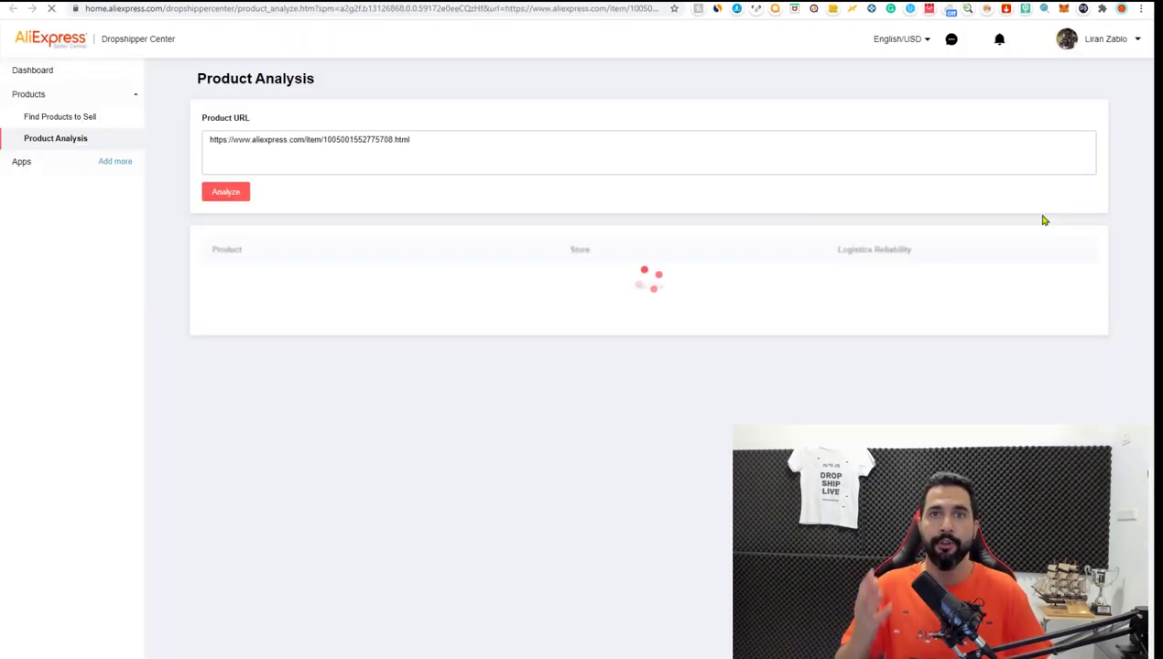
mouse_move(610, 548)
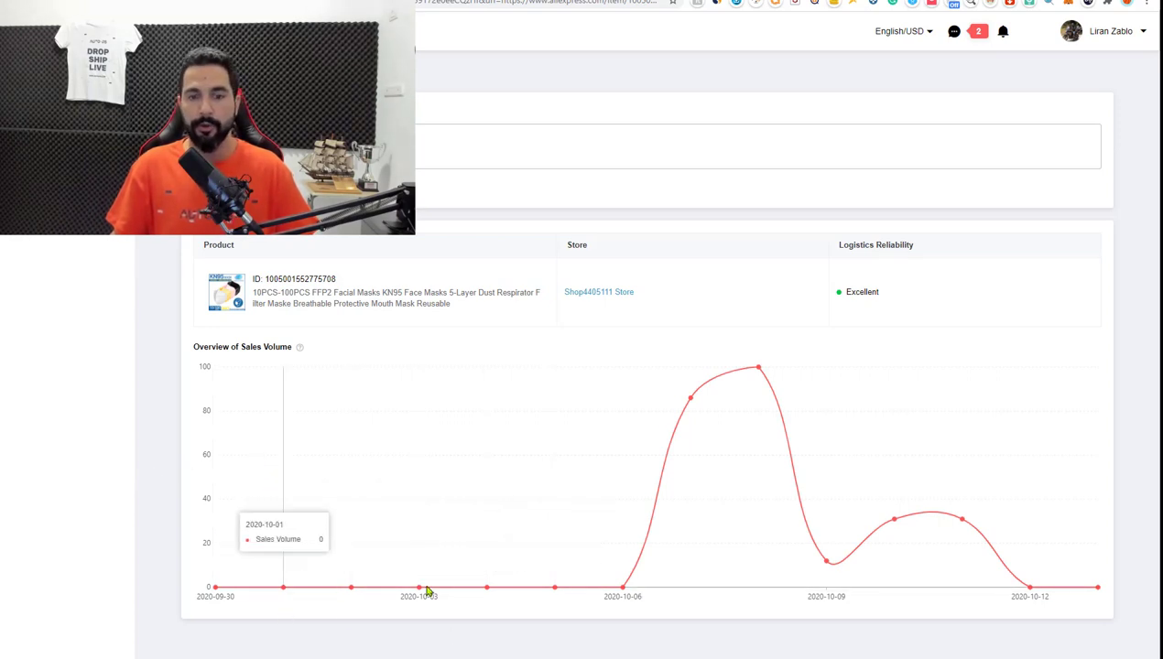
key("ctrl+w")
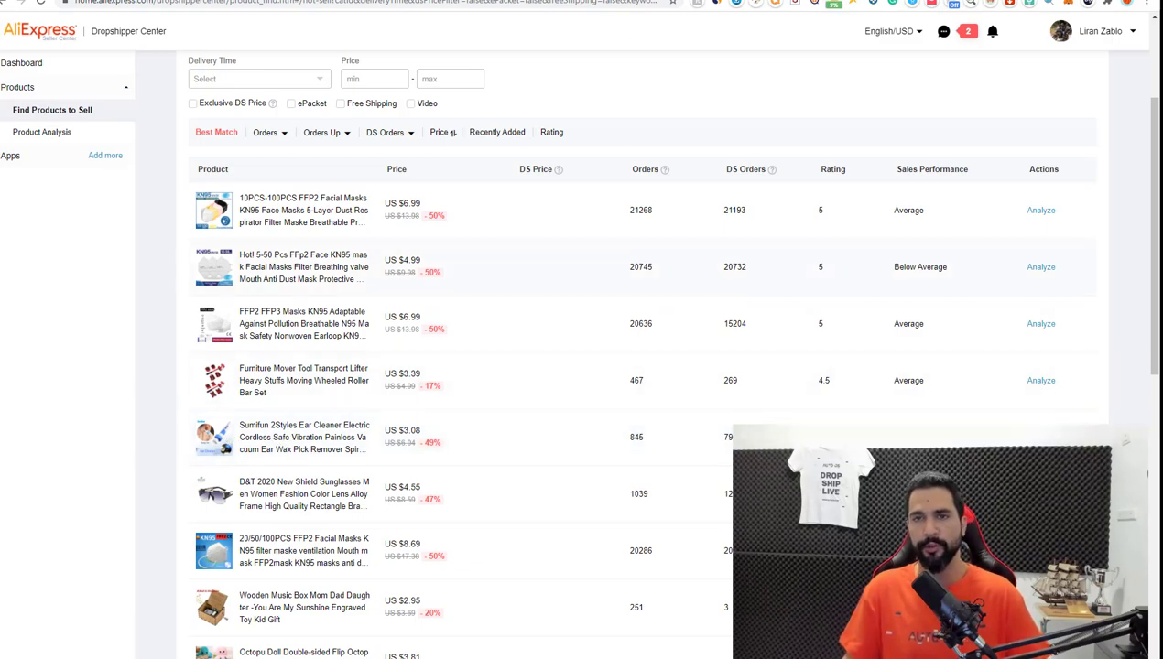
Step: Copy the 10PCS-100PCS FFP2 mask's page address and replace the product IDs in the AutoDS bulk upload list with it
left_click(535, 11)
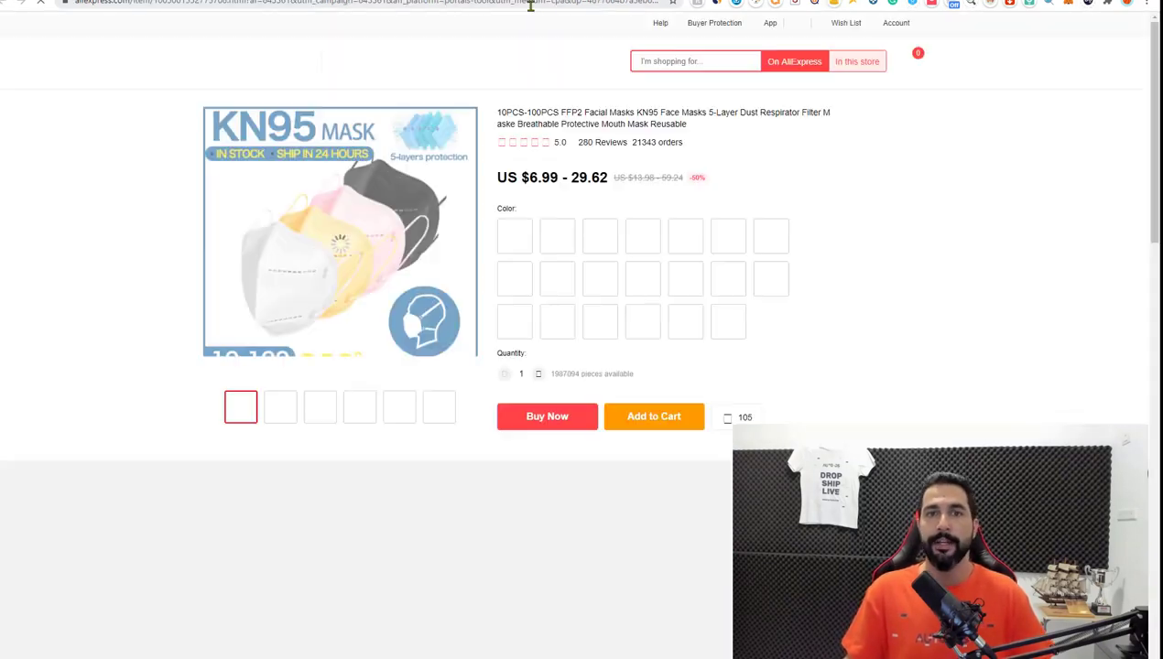
left_click(532, 8)
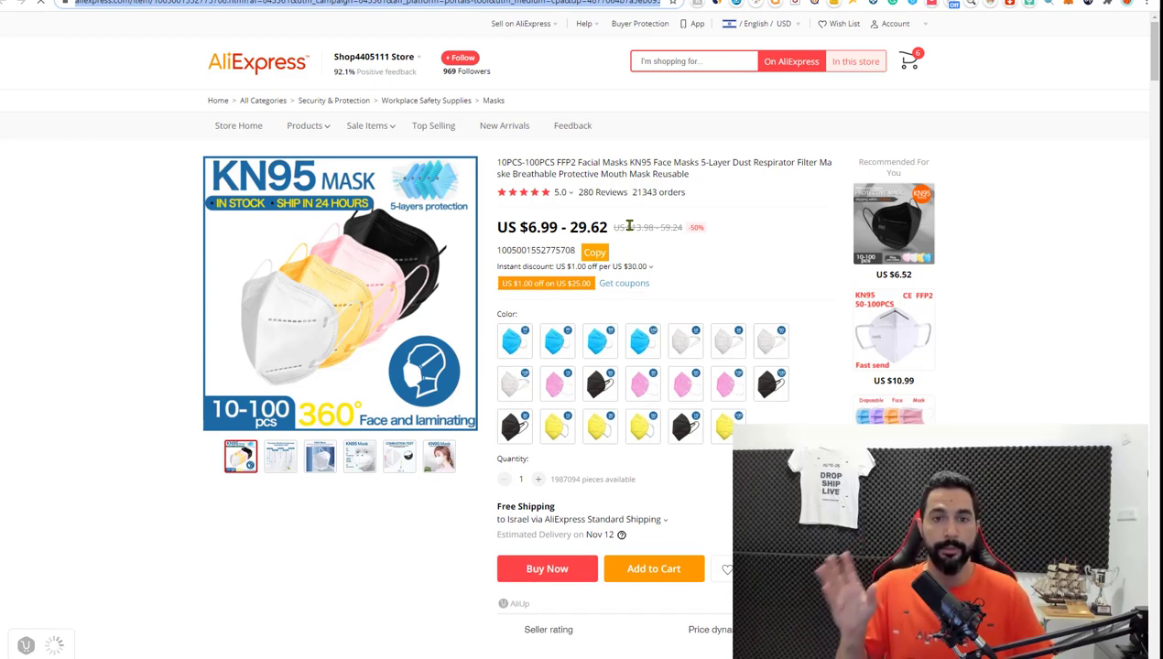
double_click(546, 250)
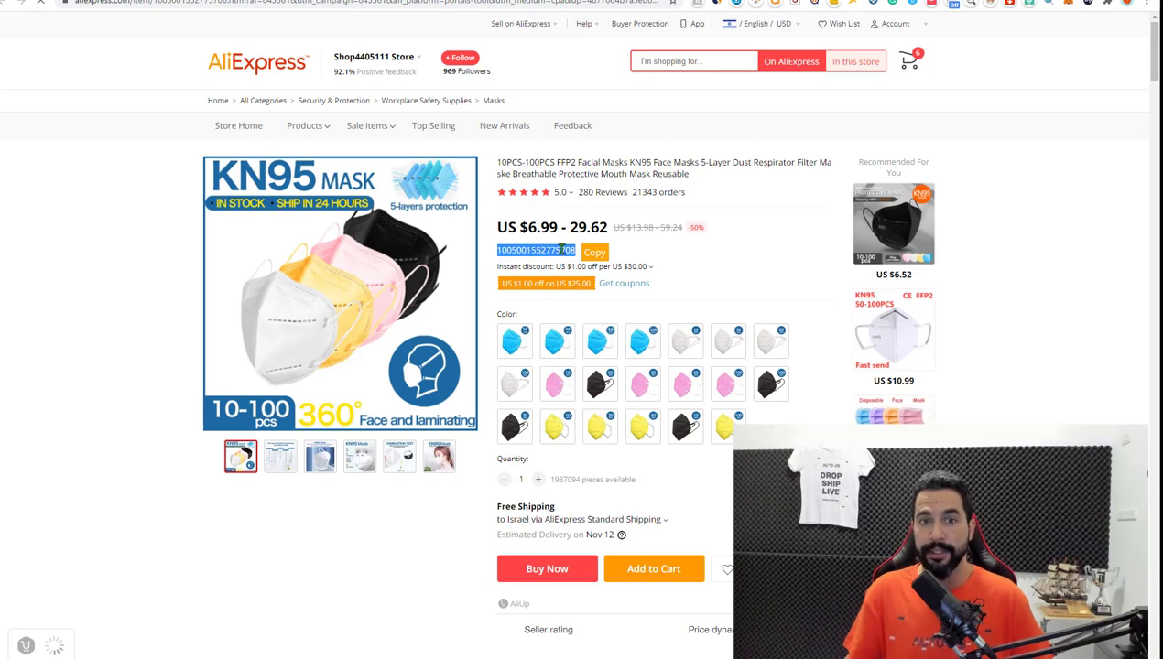
left_click(340, 4)
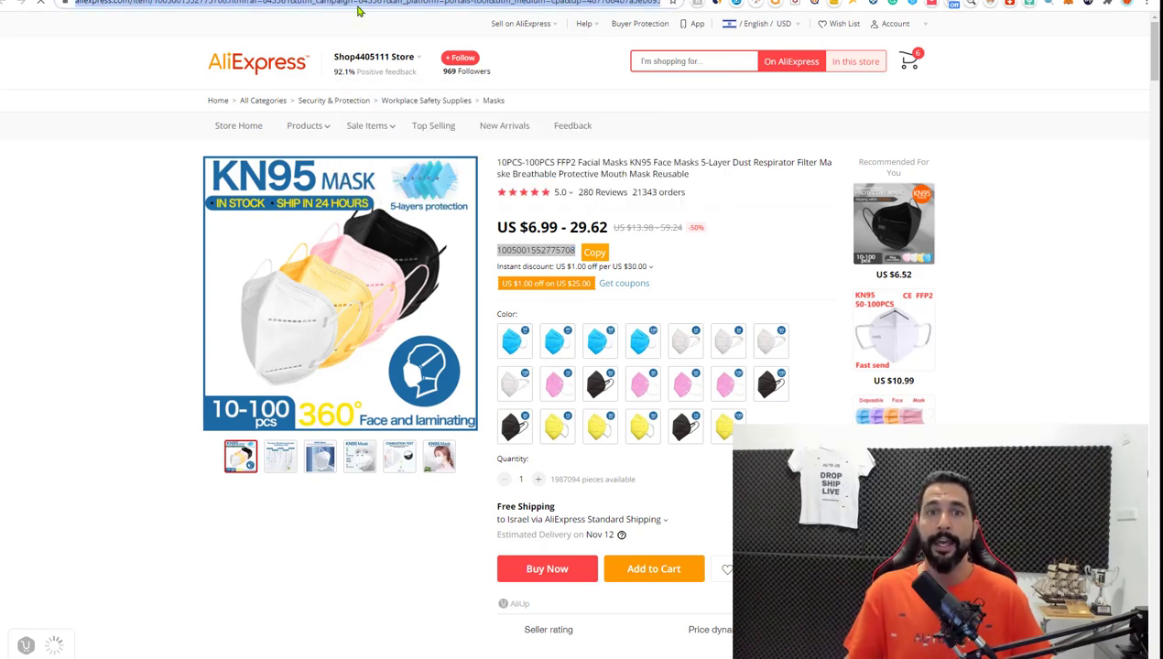
key("ctrl+Tab")
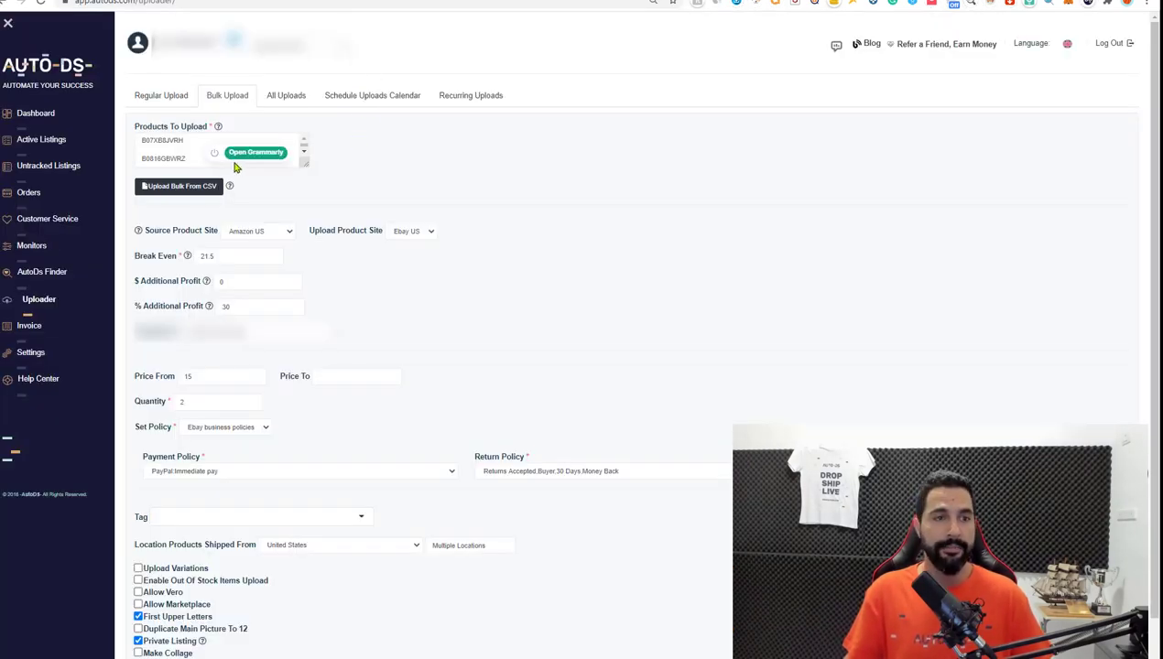
left_click(193, 158)
key("ctrl+a")
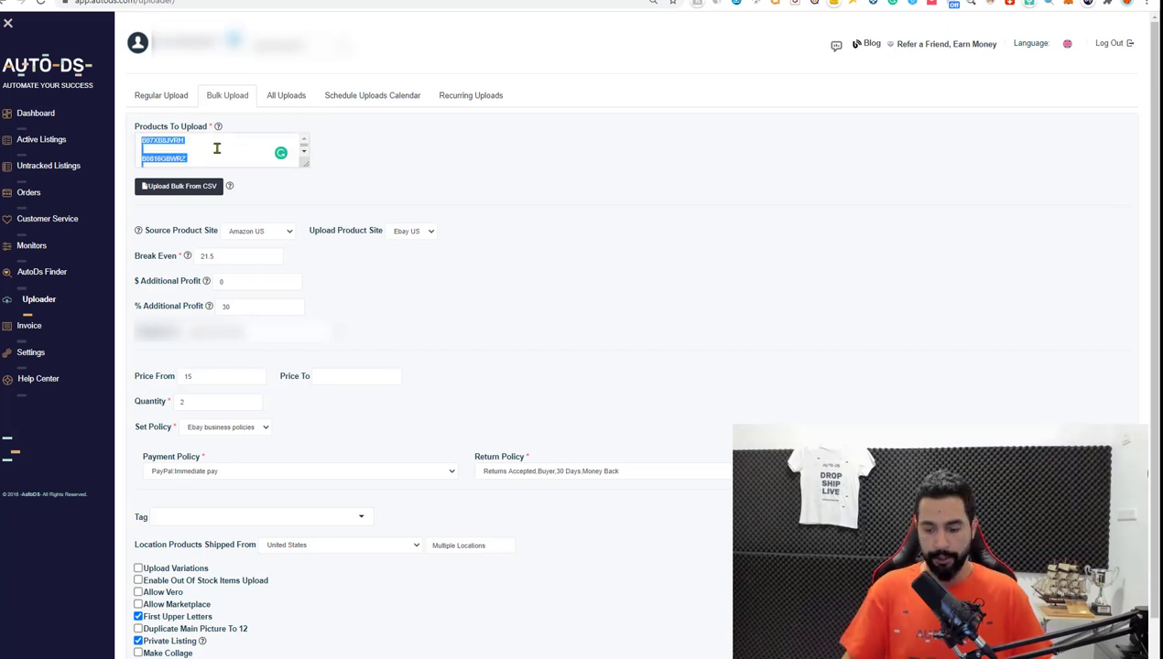
key("ctrl+v")
Step: Add the page addresses of the 5-50 Pcs FFP2 KN95 mask and one more product to the bulk upload list on separate lines
scroll(217, 148, "down", 2)
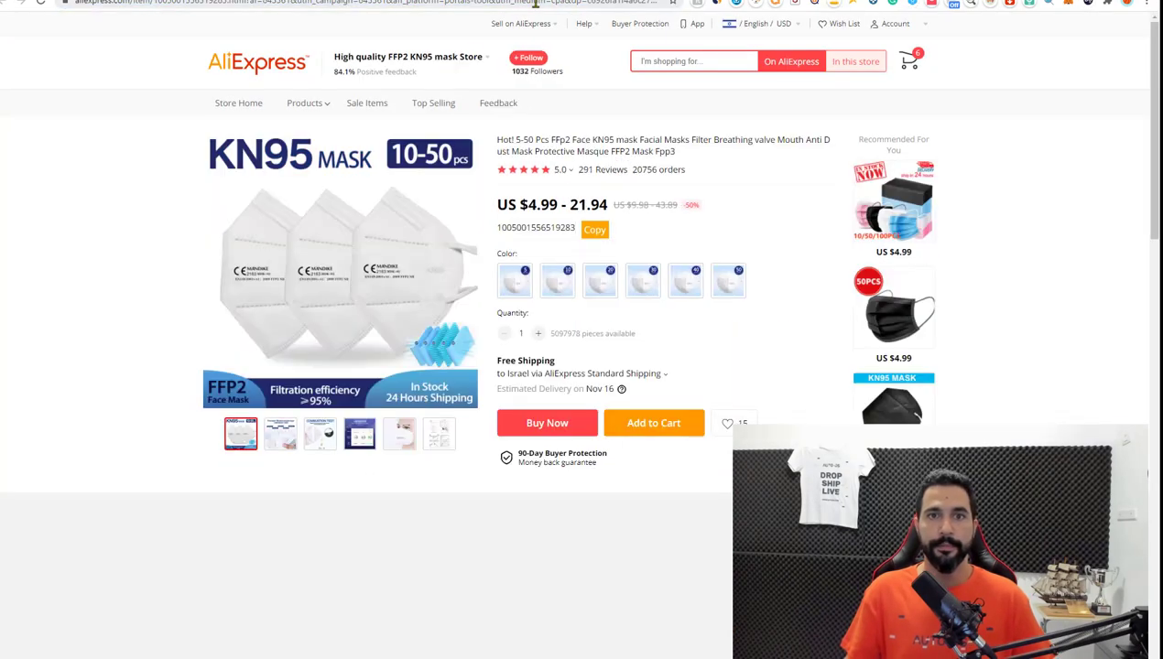
left_click(438, 7)
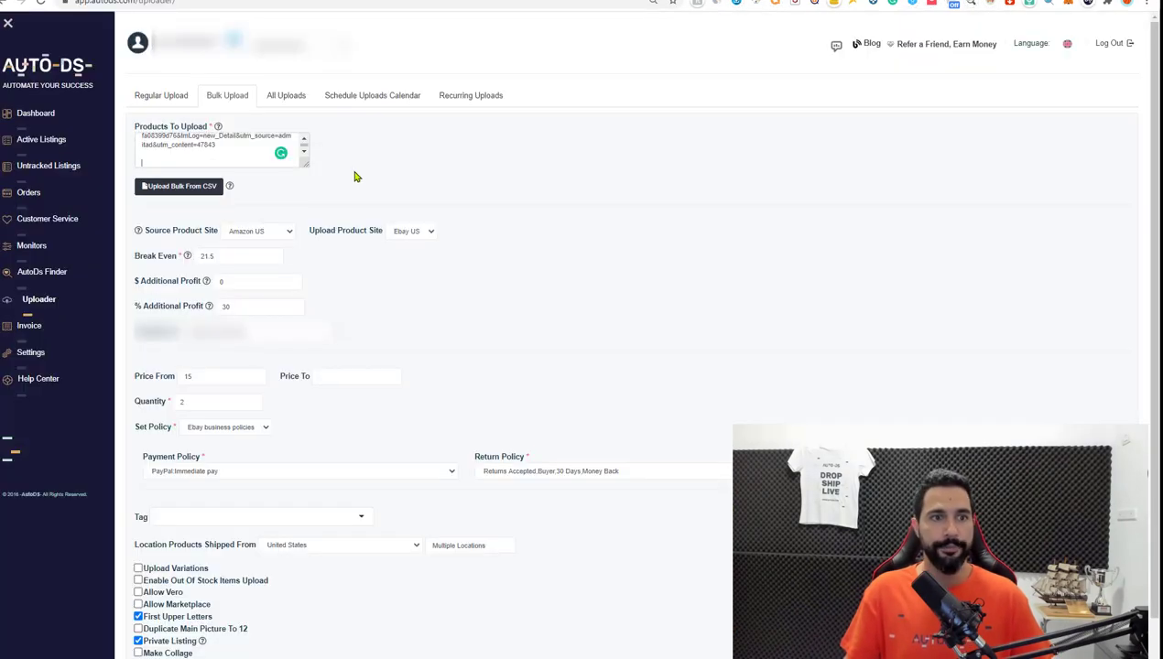
key("ctrl+v")
key("Return")
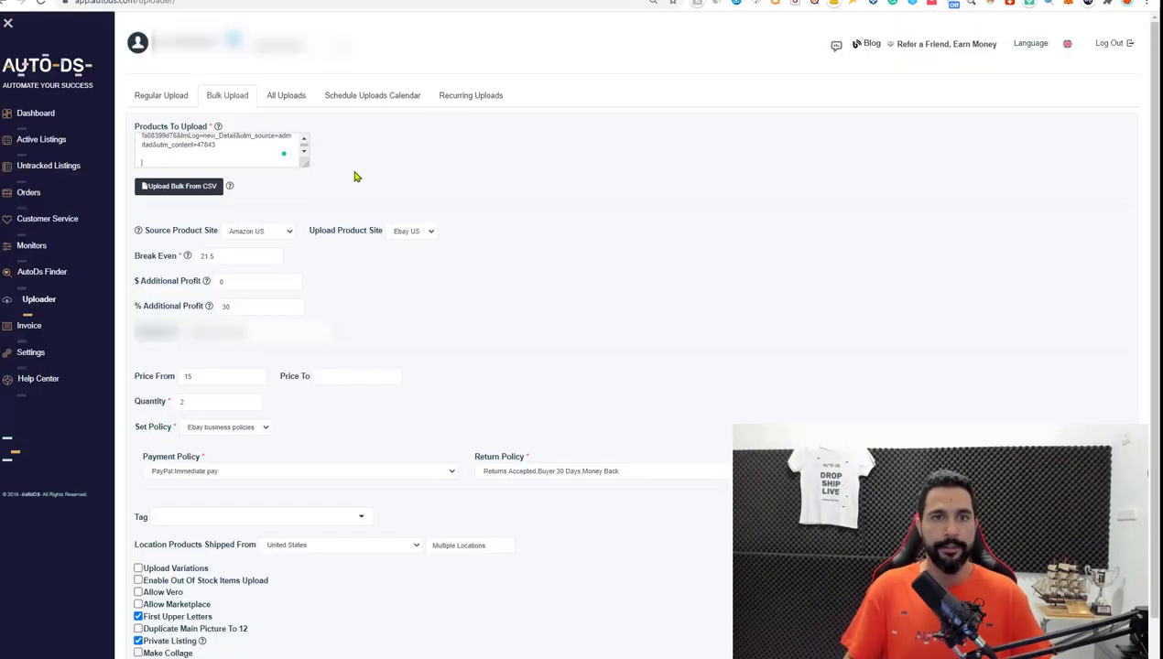
left_click(582, 3)
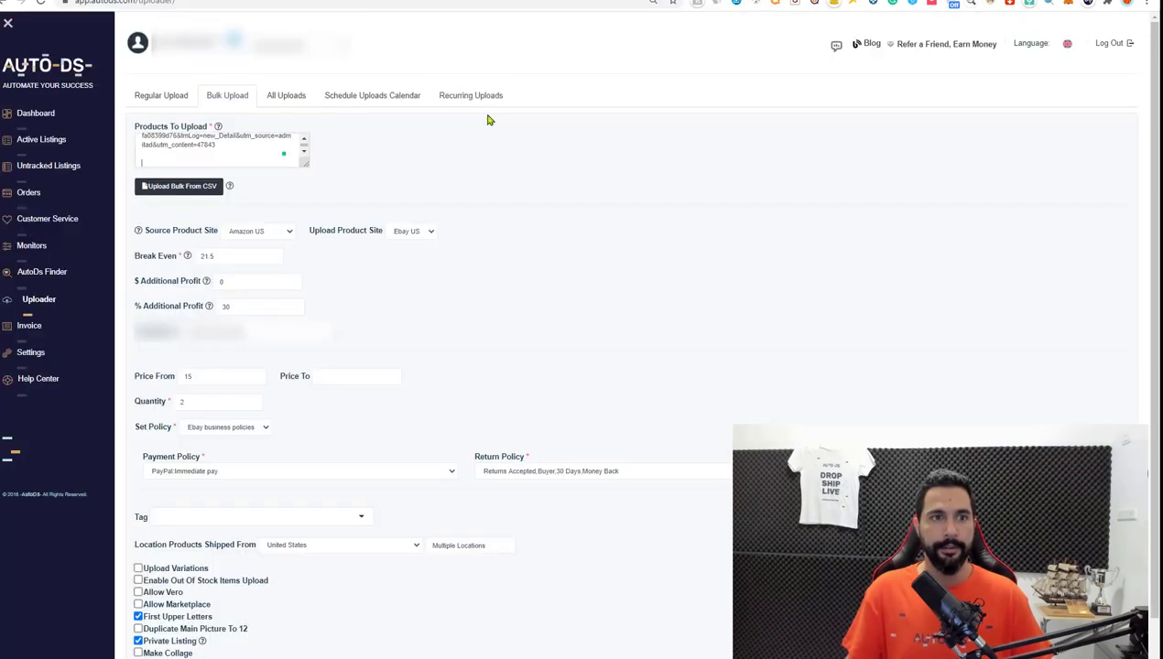
key("ctrl+v")
key("Return")
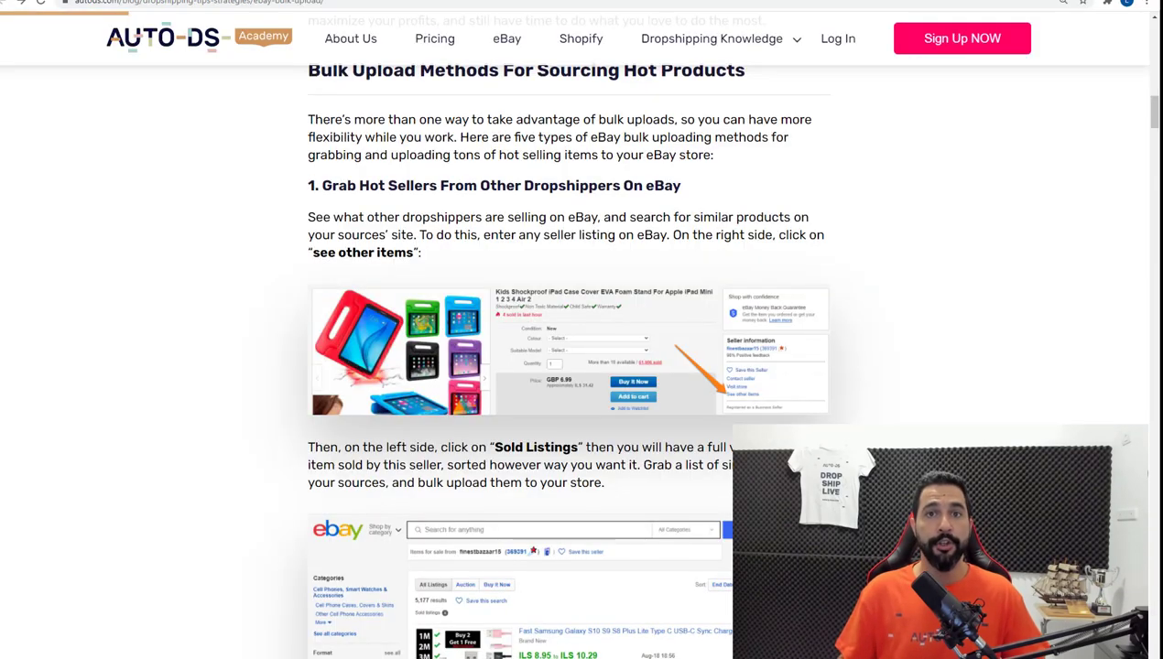
Step: Read through the AutoDS article's bulk upload methods, from other dropshippers' sold listings to suppliers' hot products and top selling categories
scroll(497, 396, "down", 2)
scroll(497, 397, "down", 2)
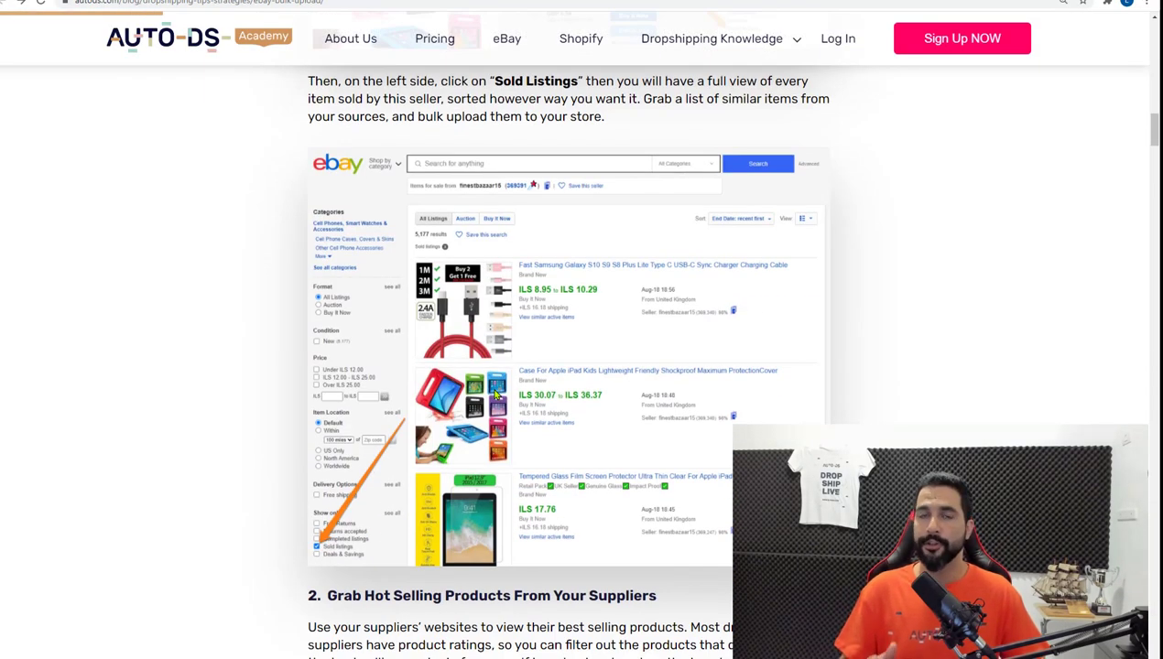
scroll(495, 394, "down", 10)
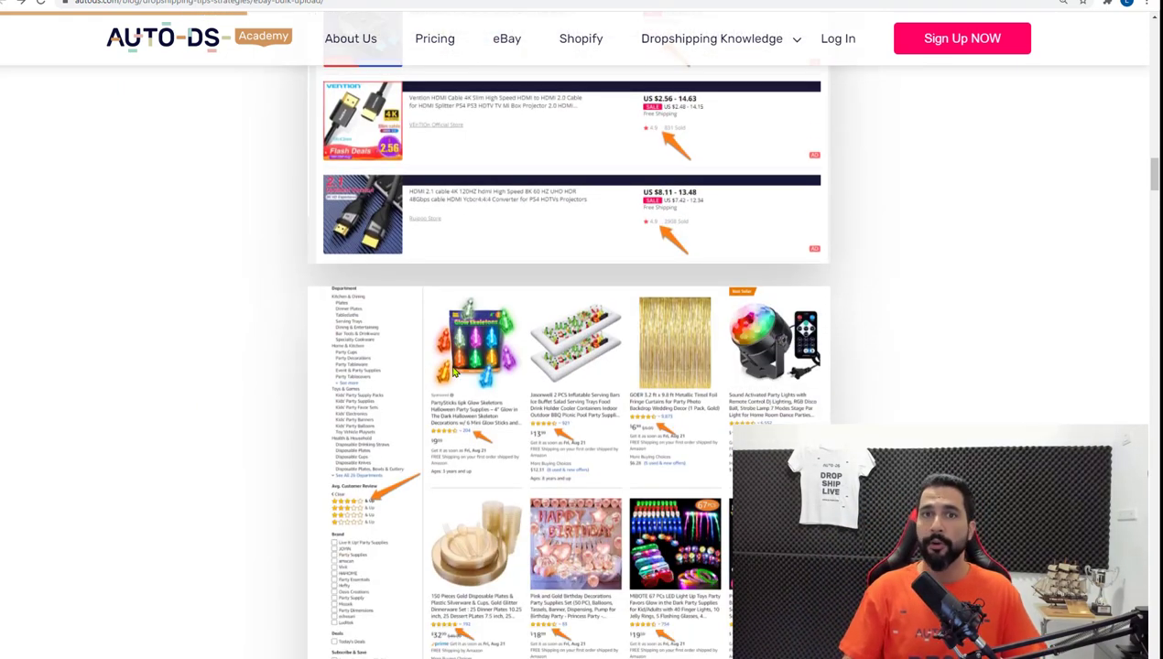
scroll(380, 389, "down", 5)
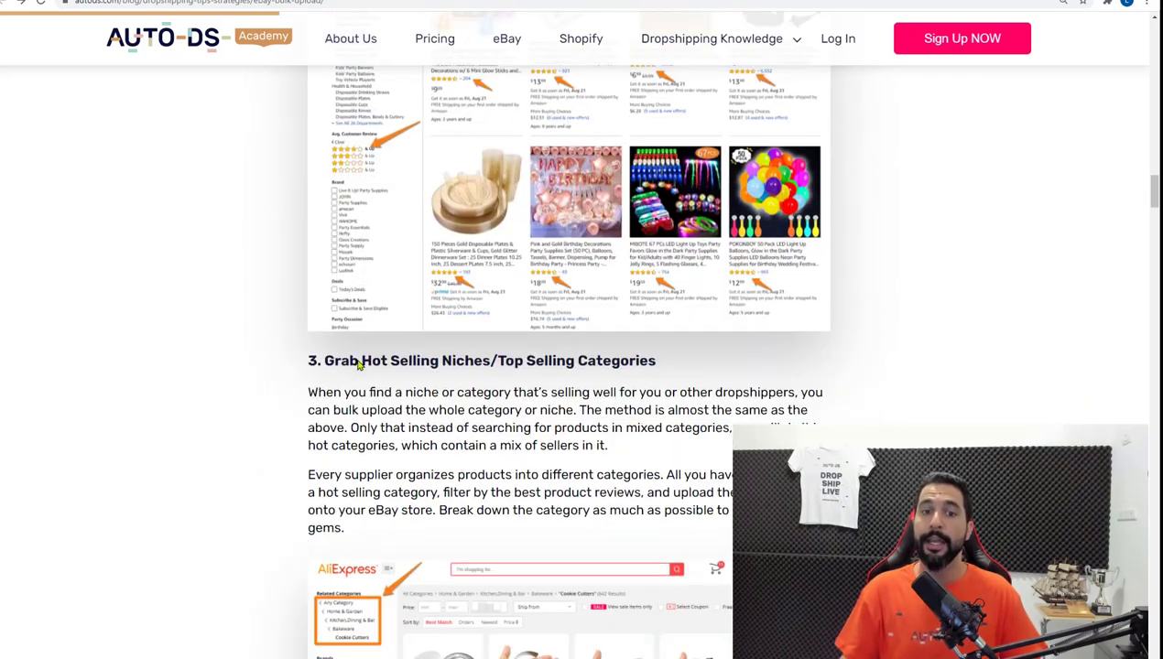
scroll(347, 354, "down", 1)
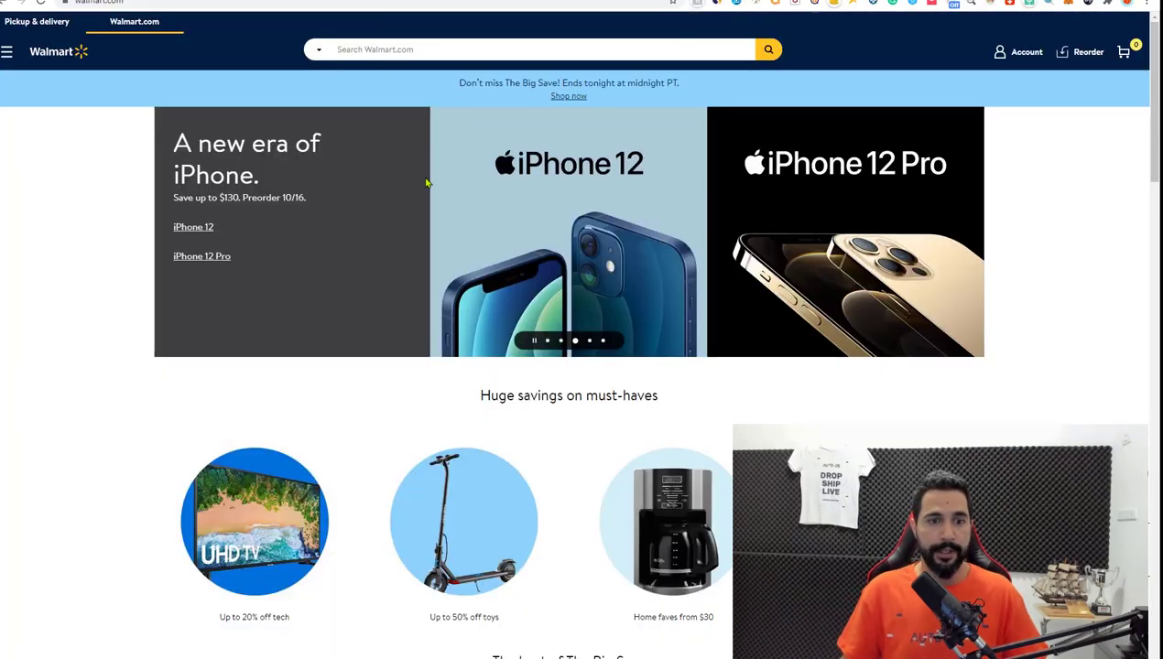
Step: Switch to Walmart and open the Outdoor Curtains category within Patio and garden
scroll(403, 180, "down", 10)
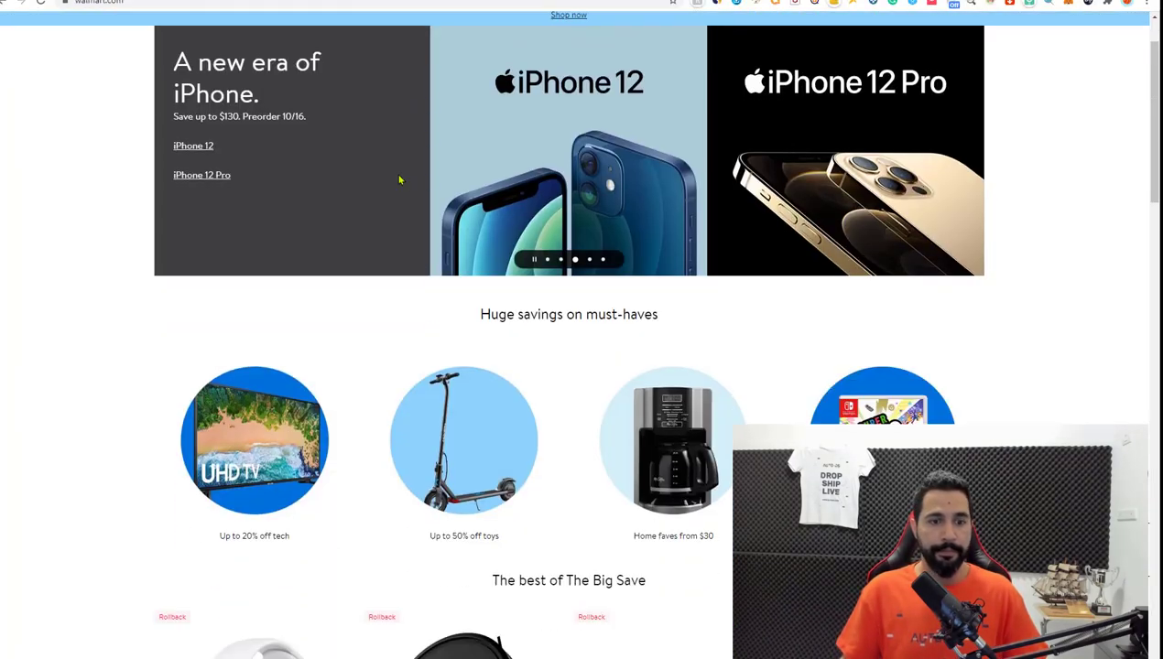
scroll(554, 197, "down", 4)
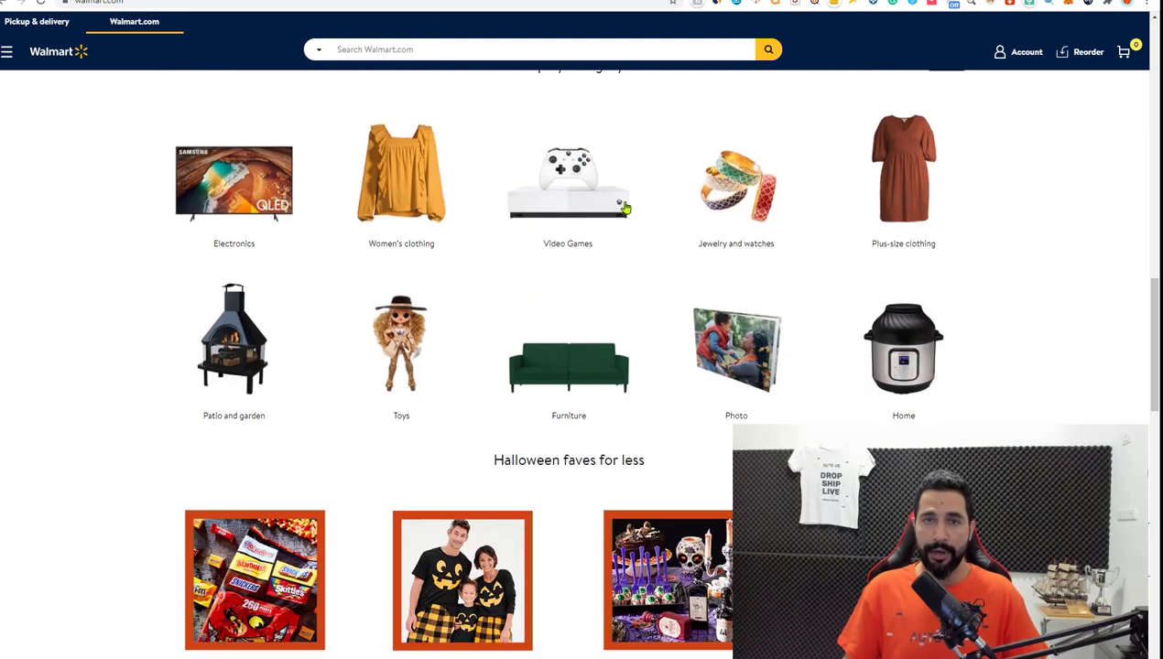
left_click(258, 338)
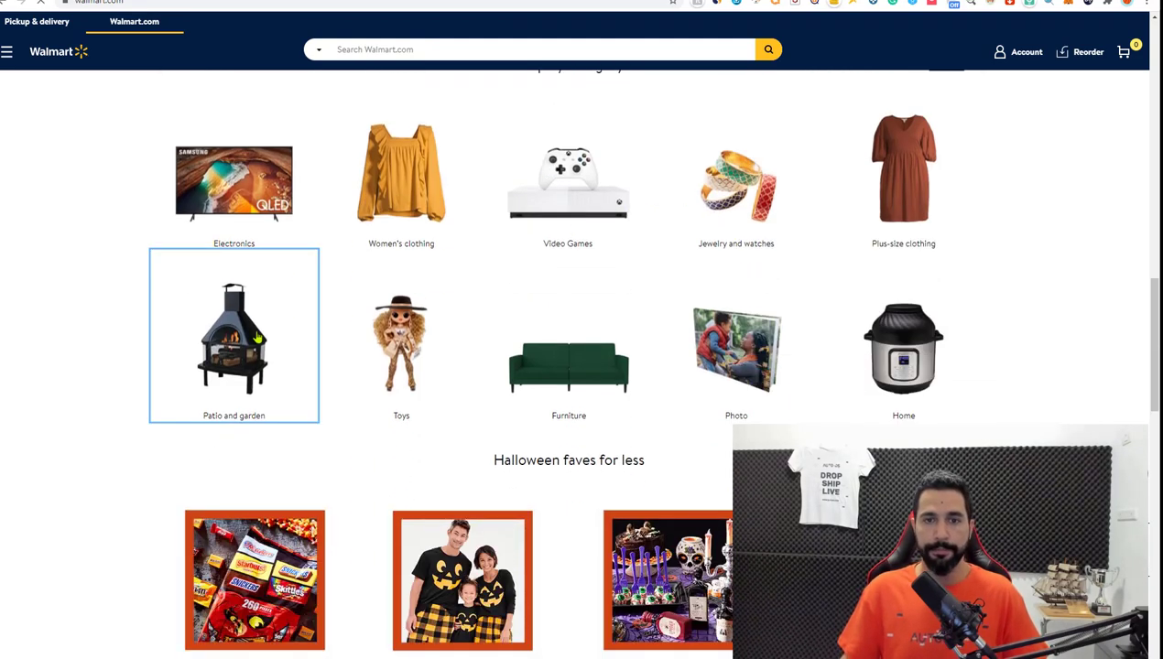
scroll(875, 260, "down", 5)
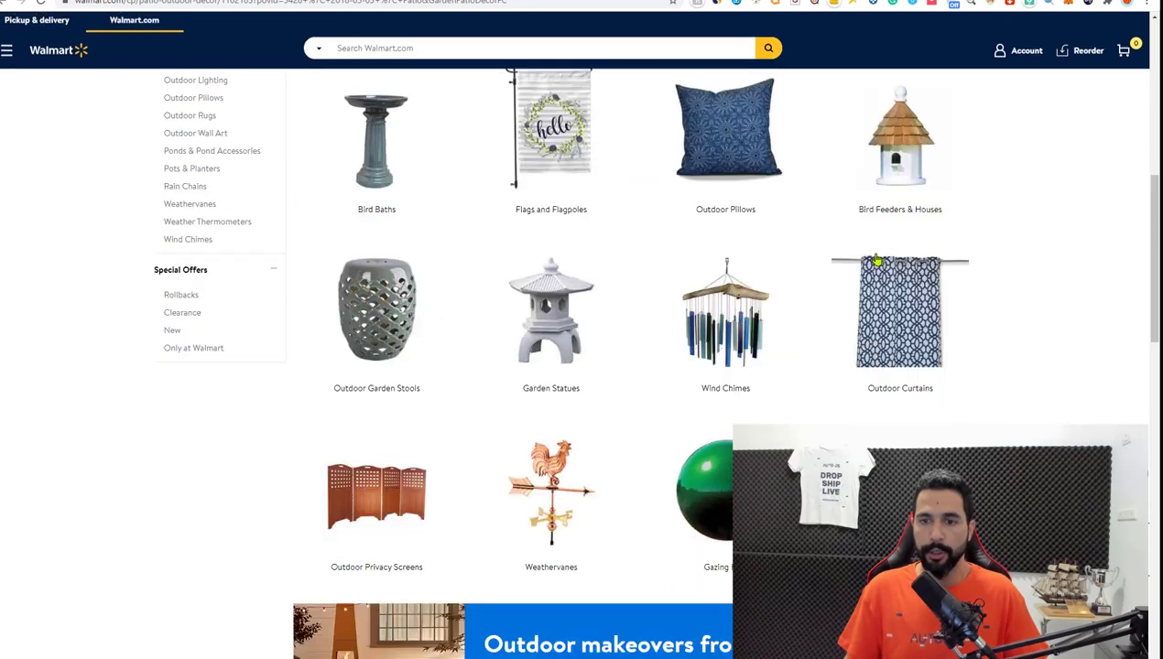
left_click(908, 309)
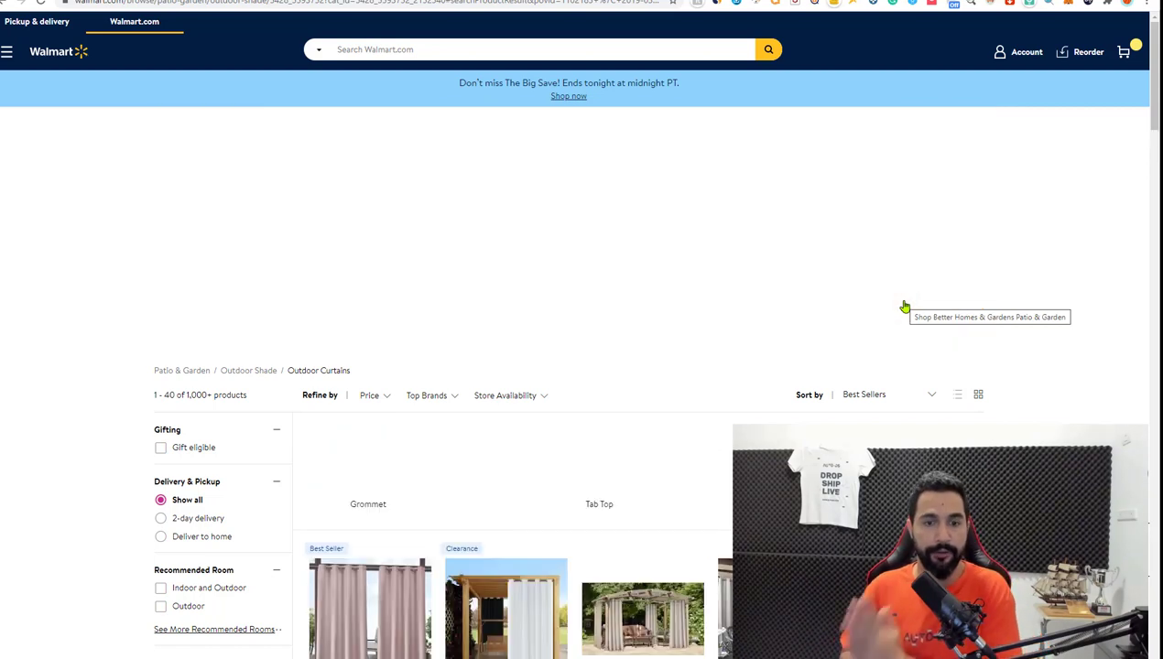
Step: Examine the outdoor curtain listings, their ratings and prices, and the sort order of the category
scroll(904, 307, "down", 4)
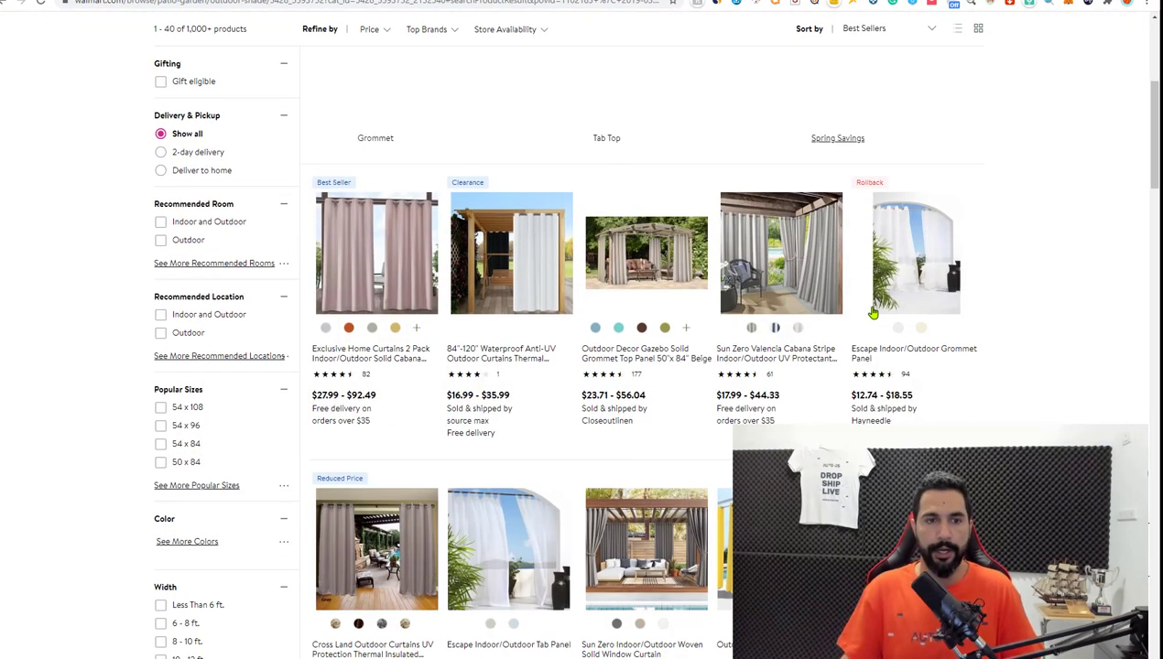
scroll(859, 314, "down", 1)
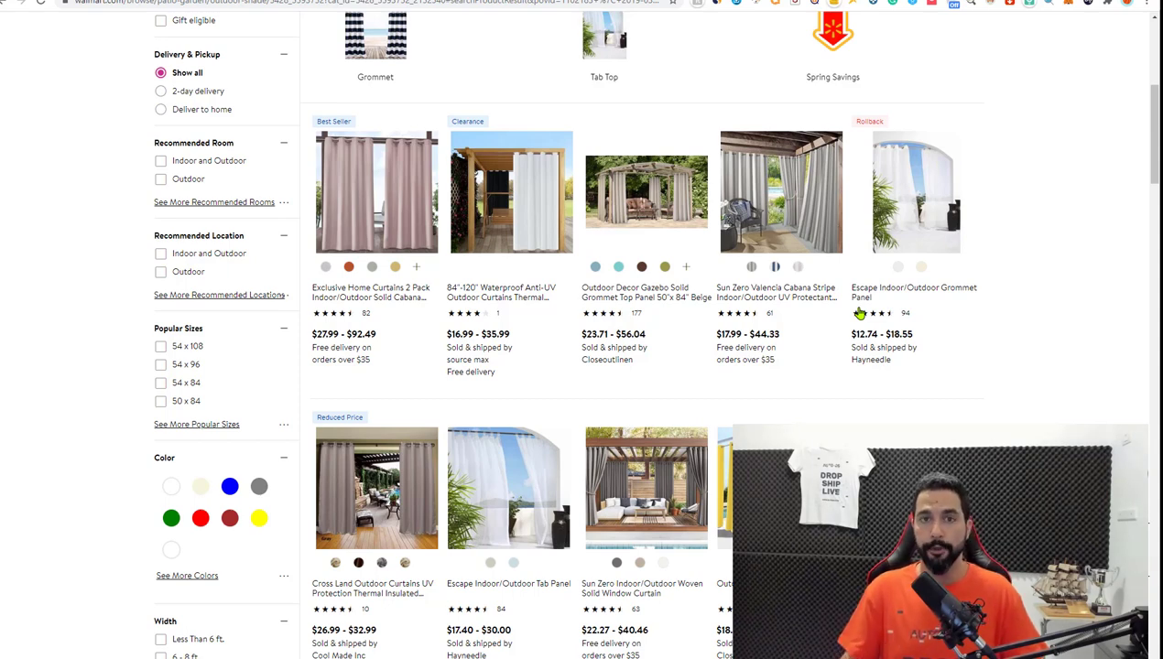
scroll(872, 311, "up", 3)
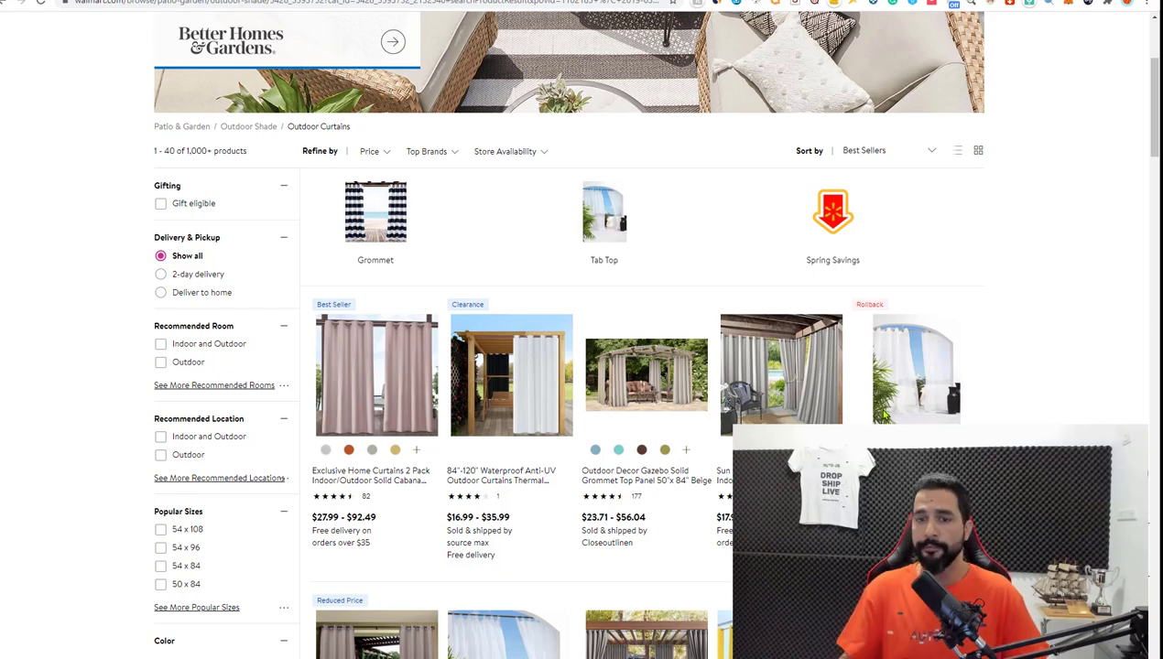
scroll(885, 416, "up", 1)
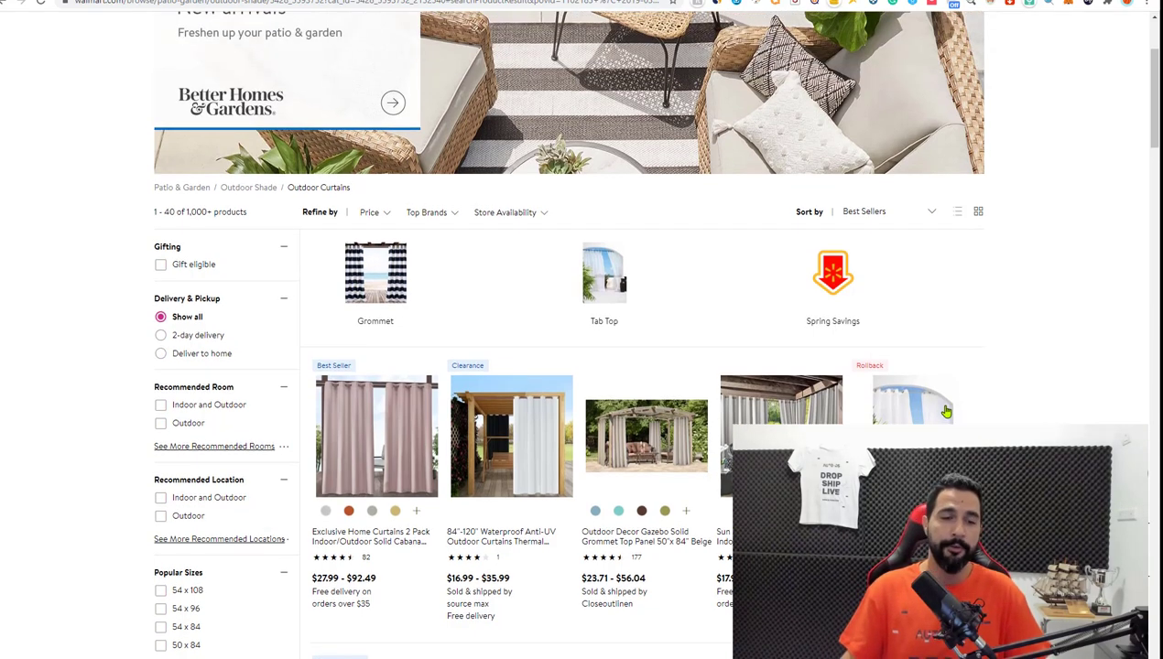
scroll(946, 412, "down", 3)
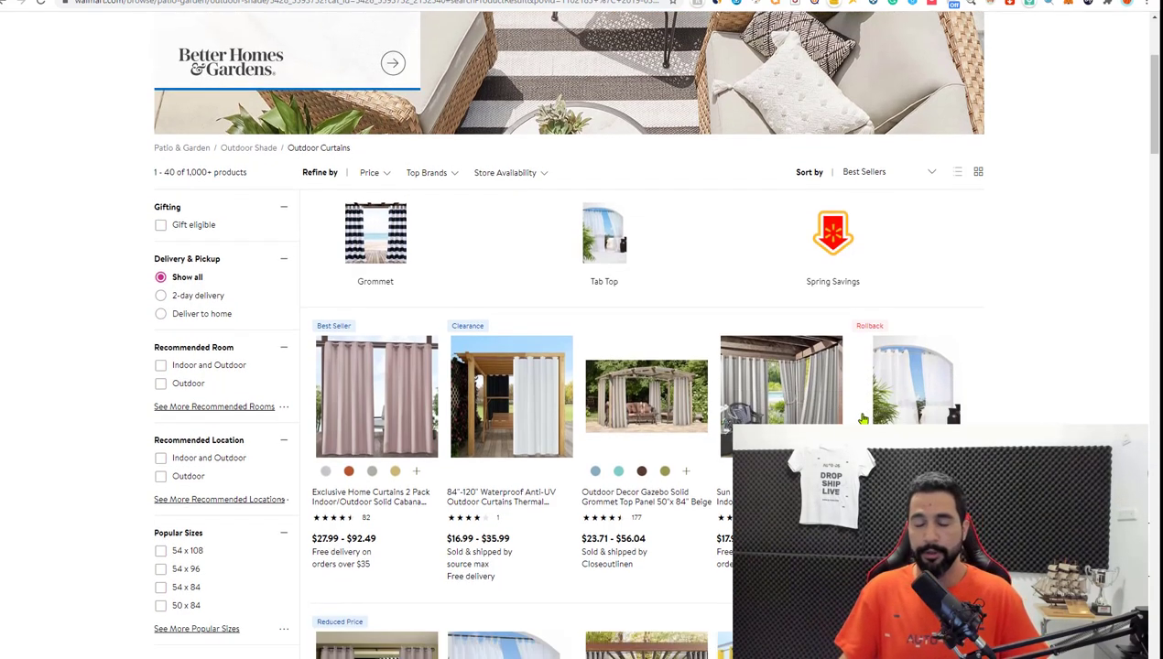
scroll(895, 220, "up", 3)
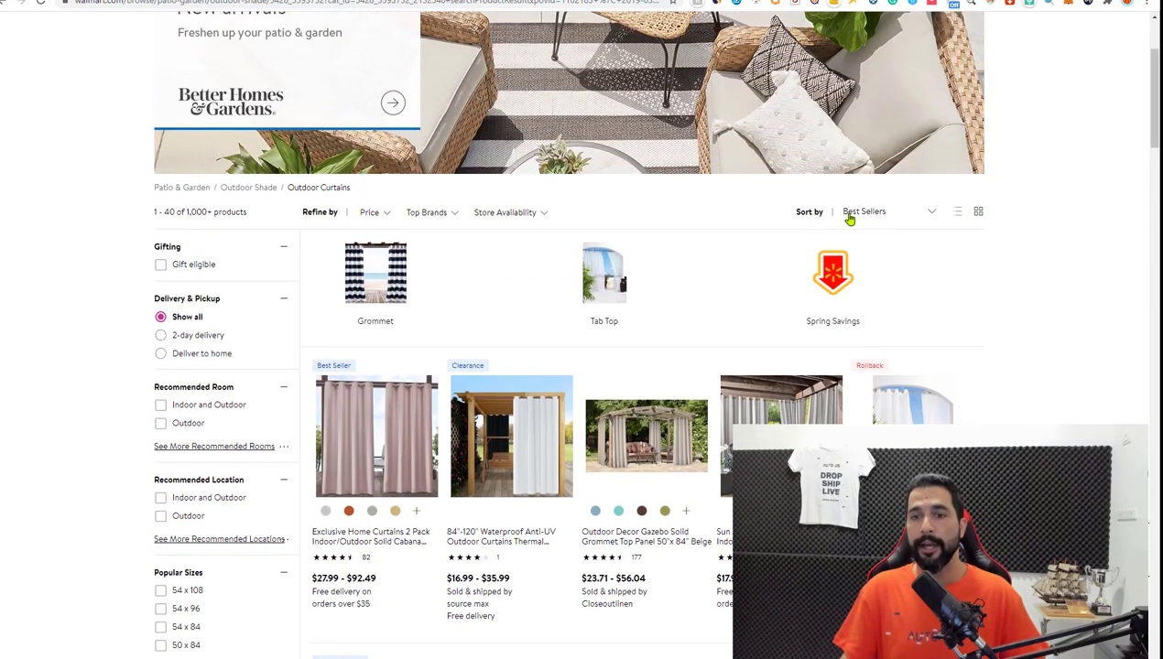
Step: Sort the Outdoor Curtains category by Highest Rating and look over the top-rated listings
left_click(861, 216)
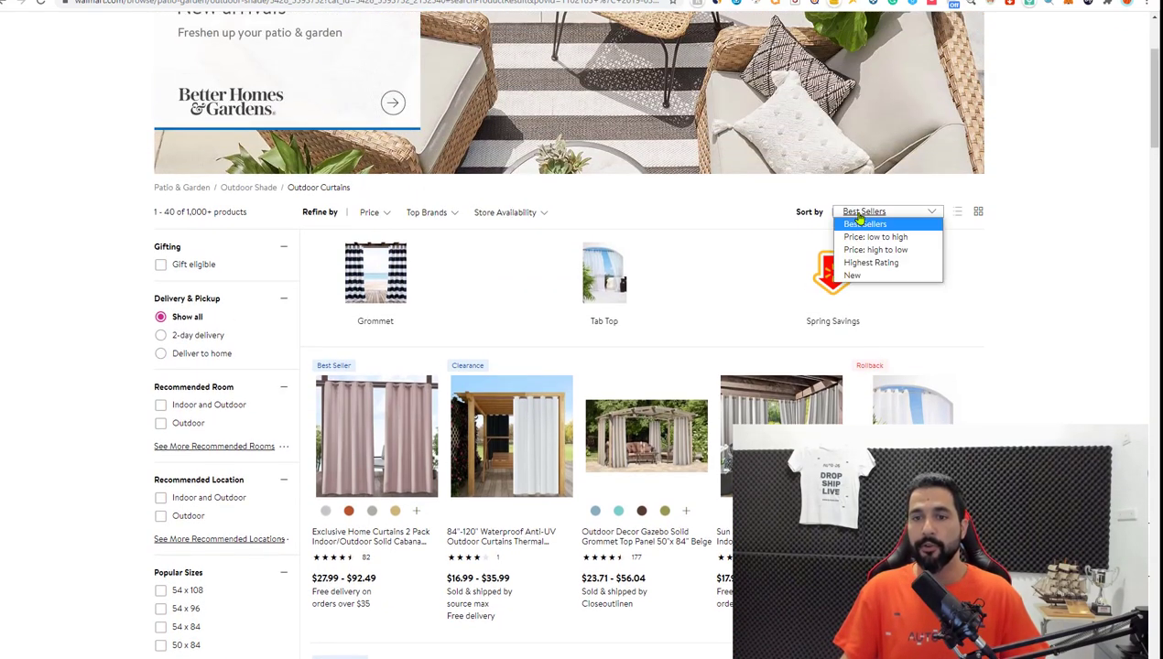
left_click(883, 265)
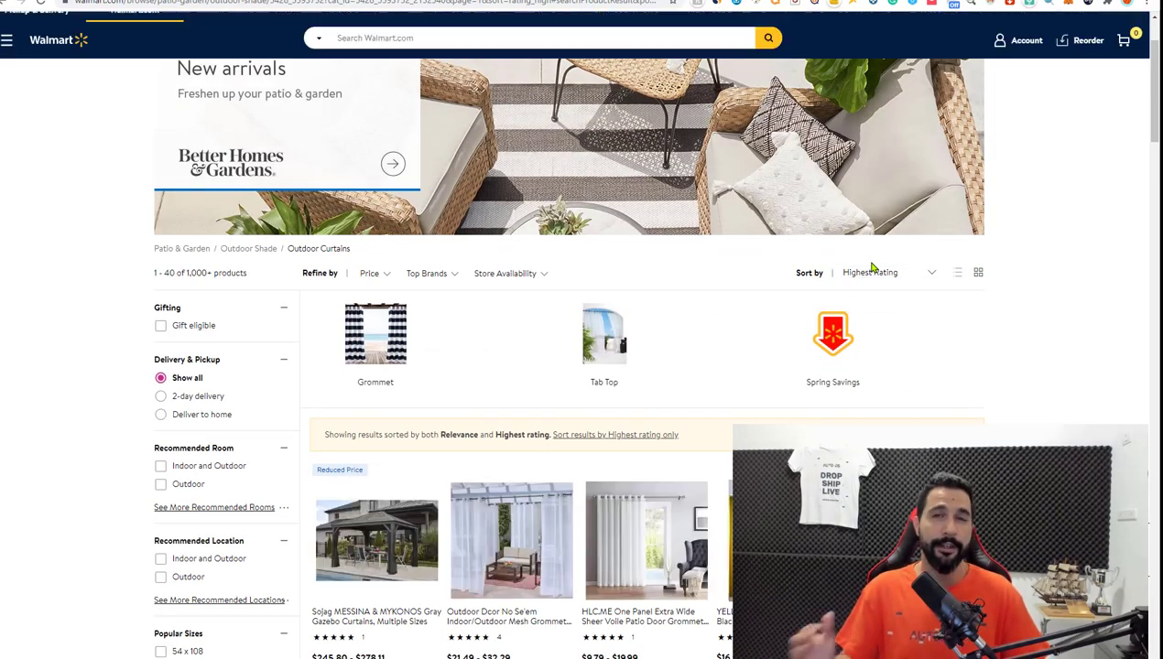
scroll(1030, 299, "down", 3)
scroll(1029, 300, "down", 2)
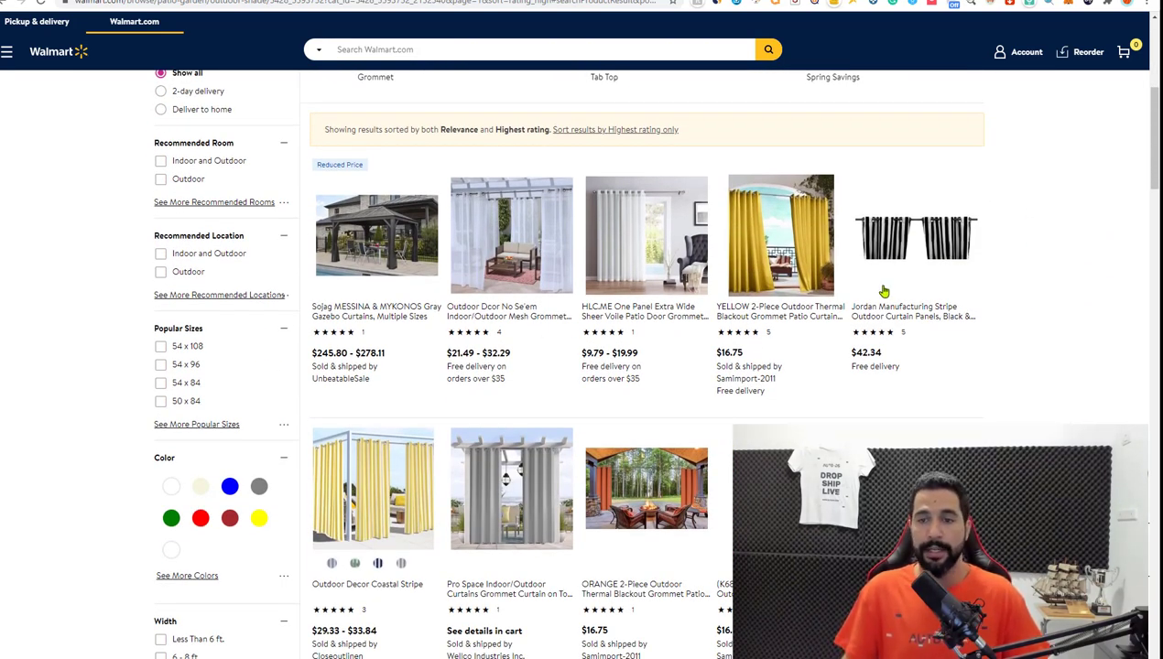
scroll(853, 295, "down", 2)
scroll(667, 310, "up", 1)
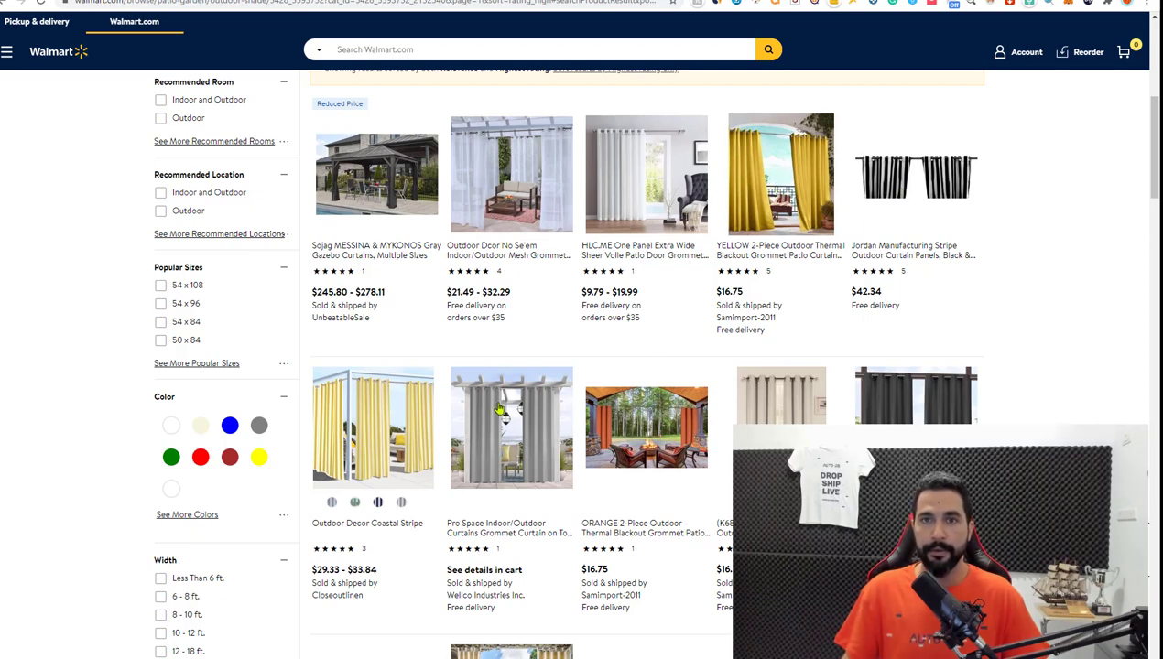
Step: Open the Sojag Messina & Mykonos Gazebo Curtains listing and add its page address on a new line of the AutoDS bulk upload list
left_click(376, 174)
left_click(495, 3)
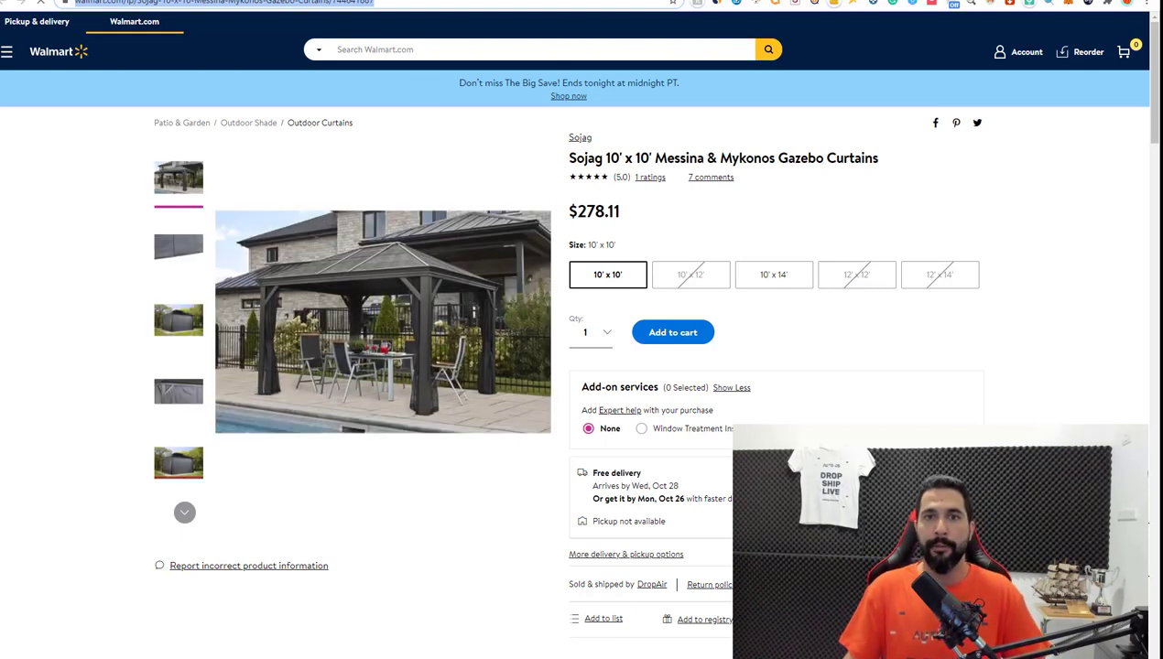
key("ctrl+v")
key("Return")
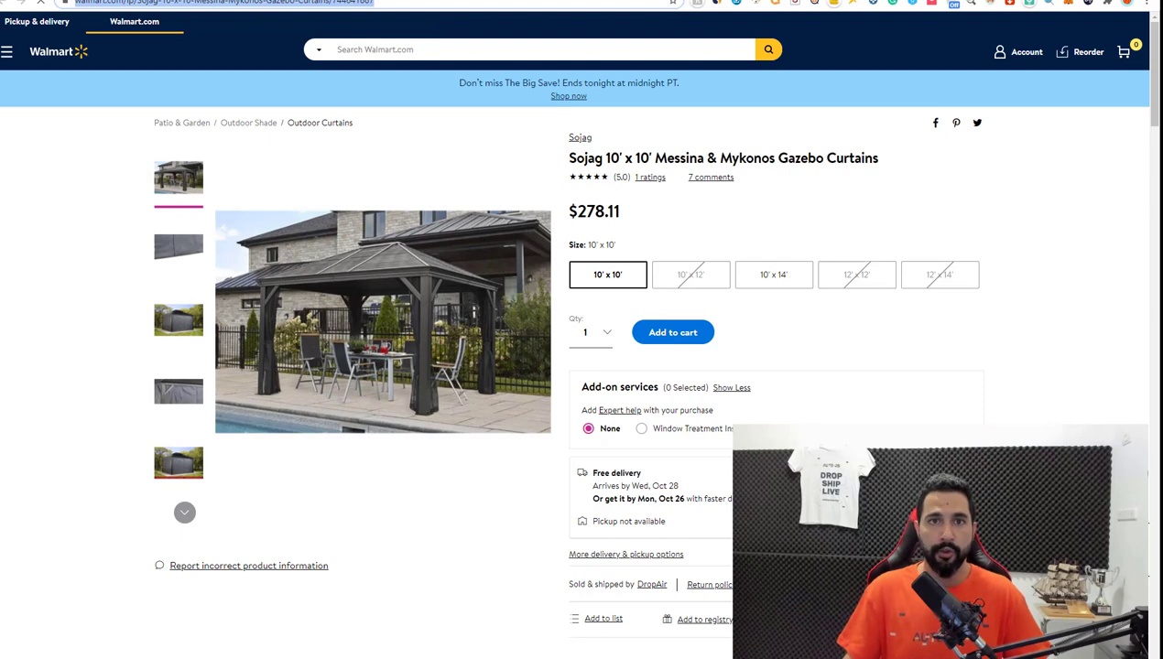
key("ctrl+v")
key("Return")
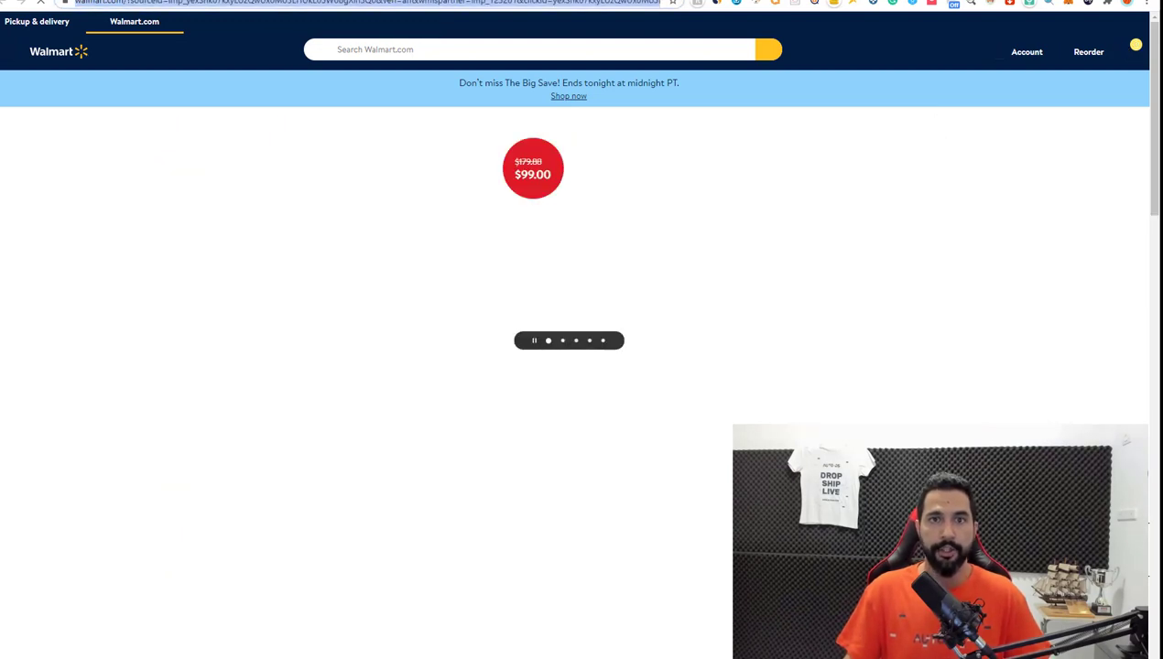
left_click(577, 7)
key("ctrl+tab")
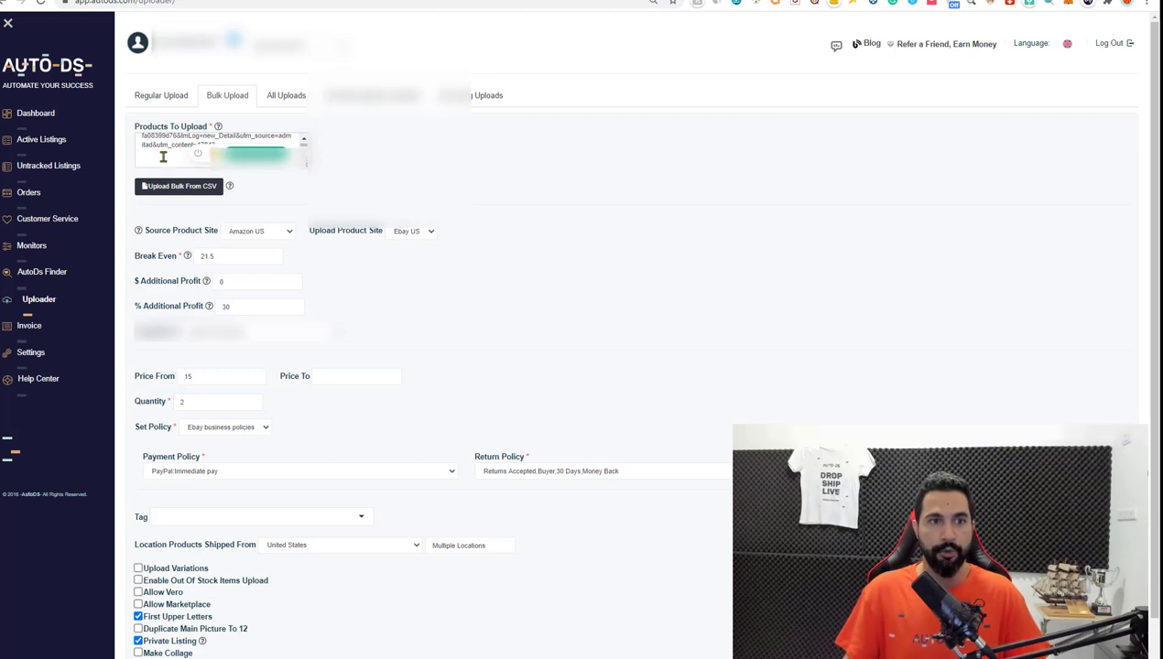
key("super+v")
key("Return")
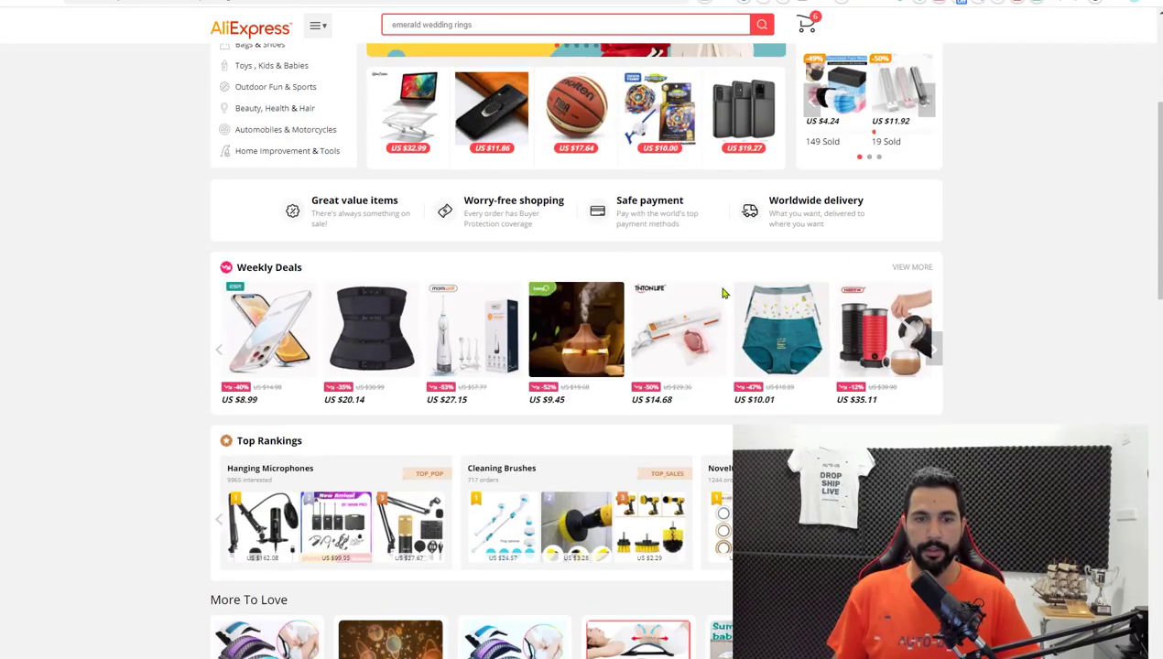
Step: On the AliExpress home page, look over the featured deals and open the Molten basketball product
scroll(570, 217, "down", 1)
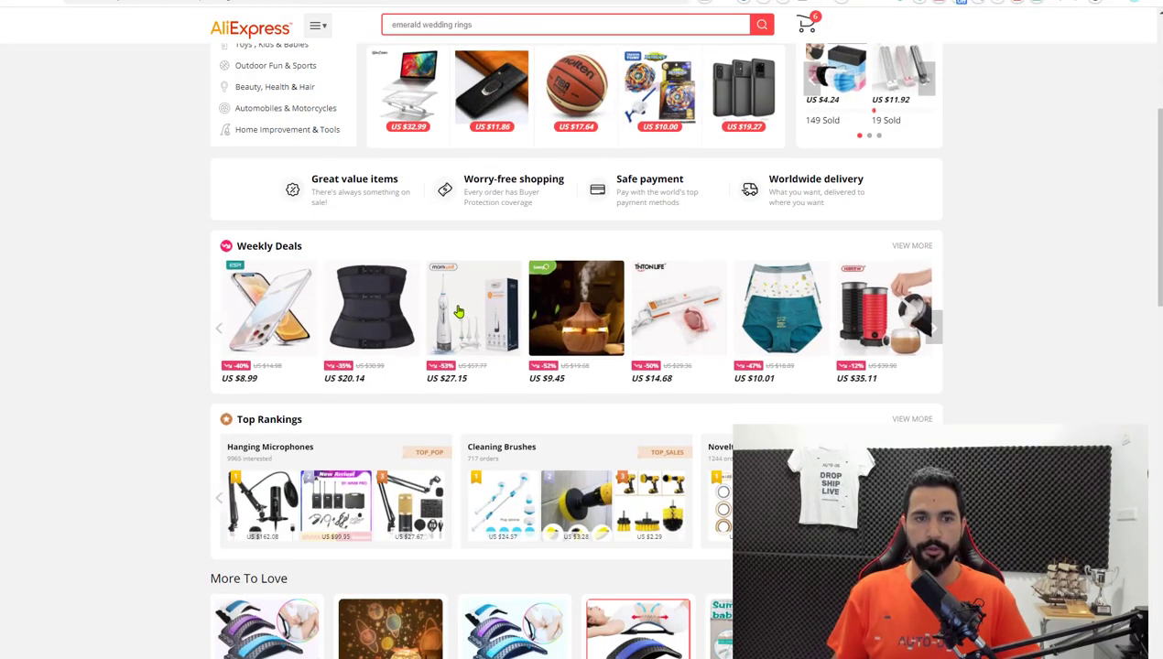
scroll(570, 217, "up", 2)
left_click(570, 216)
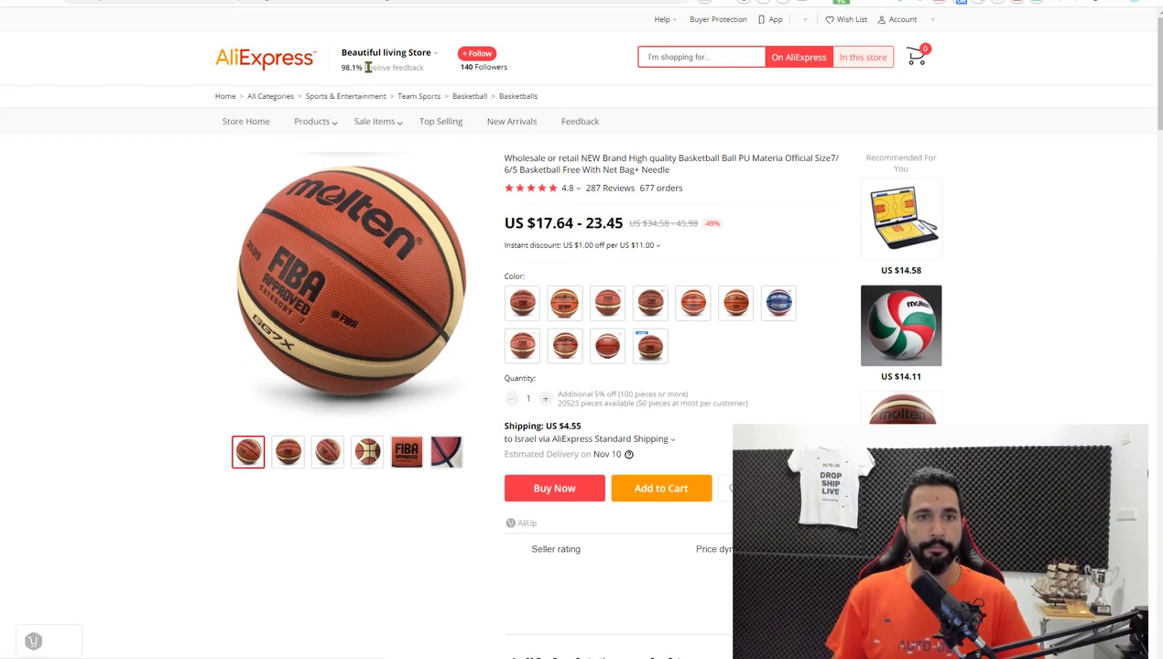
Step: Check the basketball seller's detailed ratings and visit the Beautiful living Store
mouse_move(384, 59)
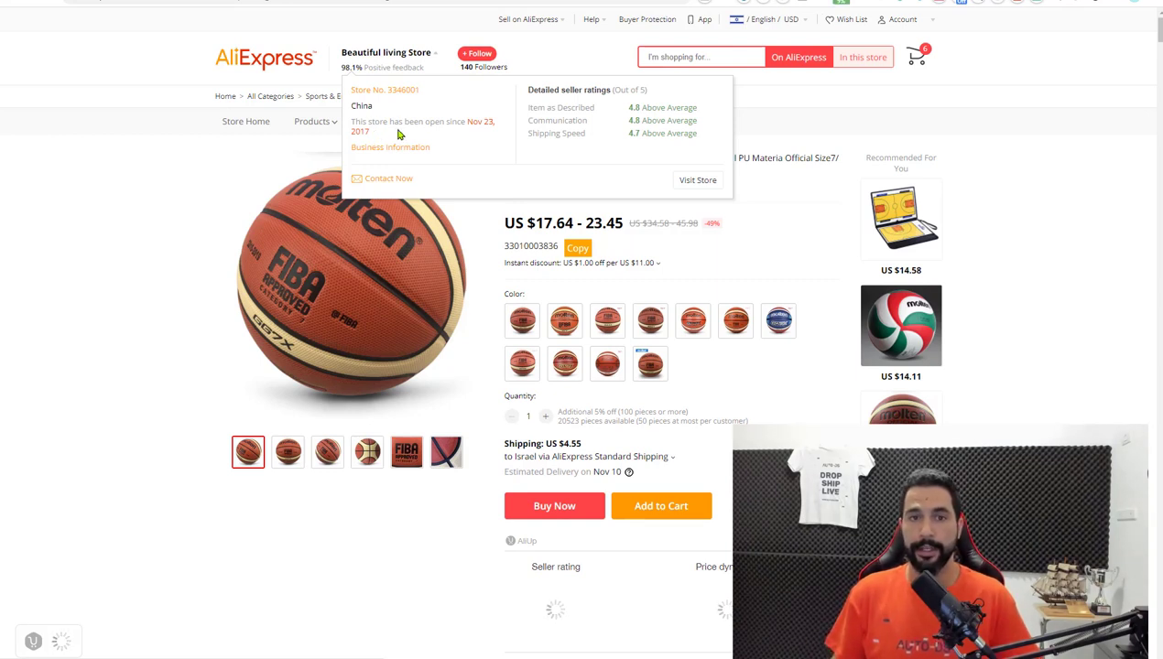
mouse_move(553, 118)
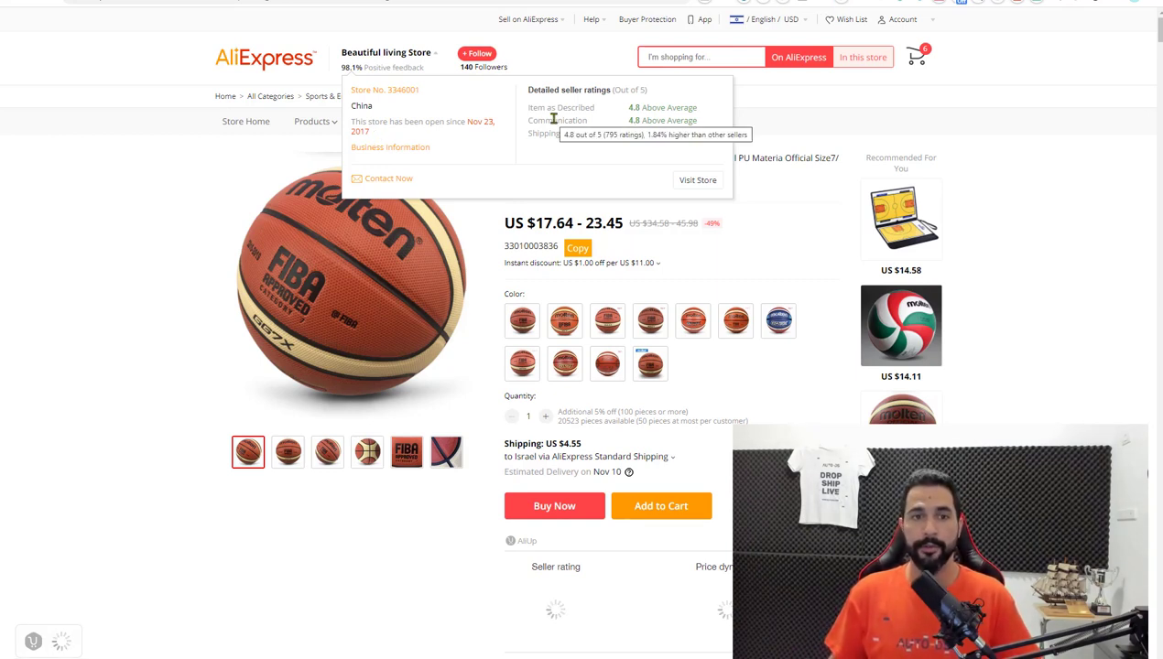
left_click(696, 181)
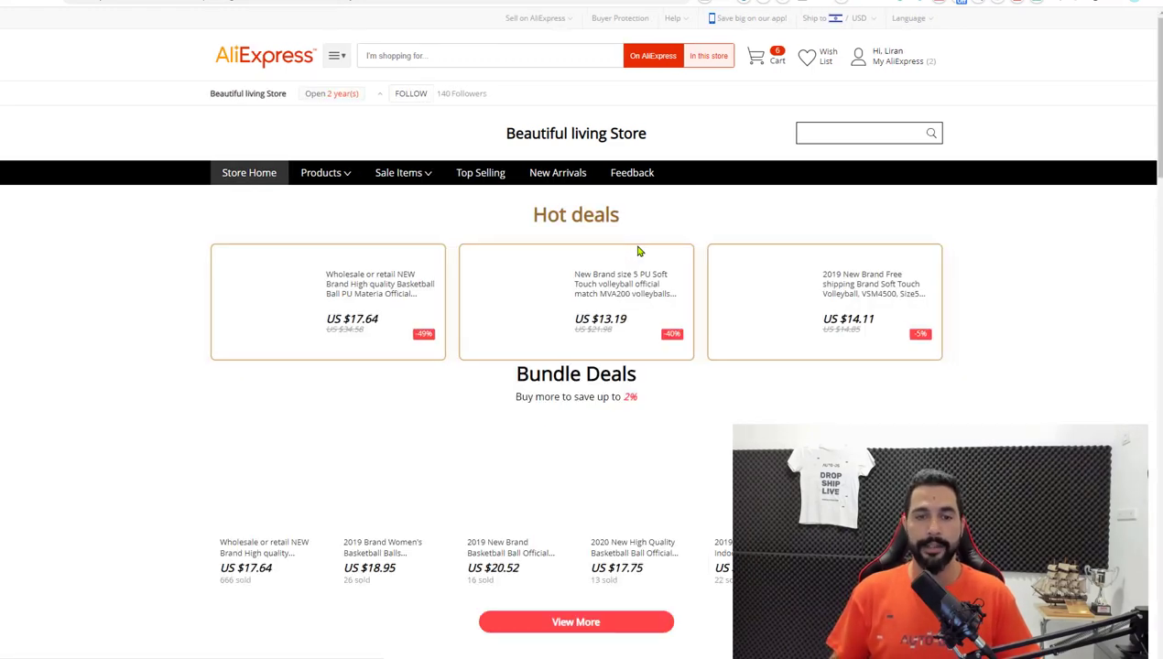
Step: Examine the Beautiful living Store's range of basketballs, soccer balls and volleyballs, including its deals by category and picked items
scroll(623, 228, "down", 2)
scroll(611, 215, "down", 8)
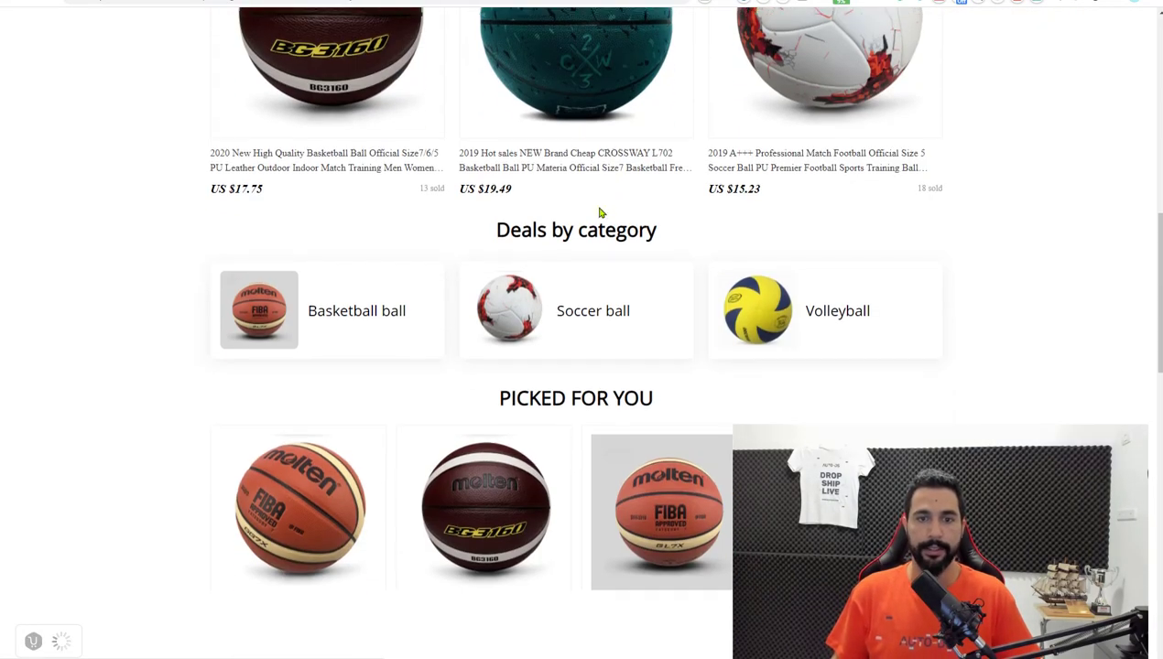
scroll(590, 209, "down", 2)
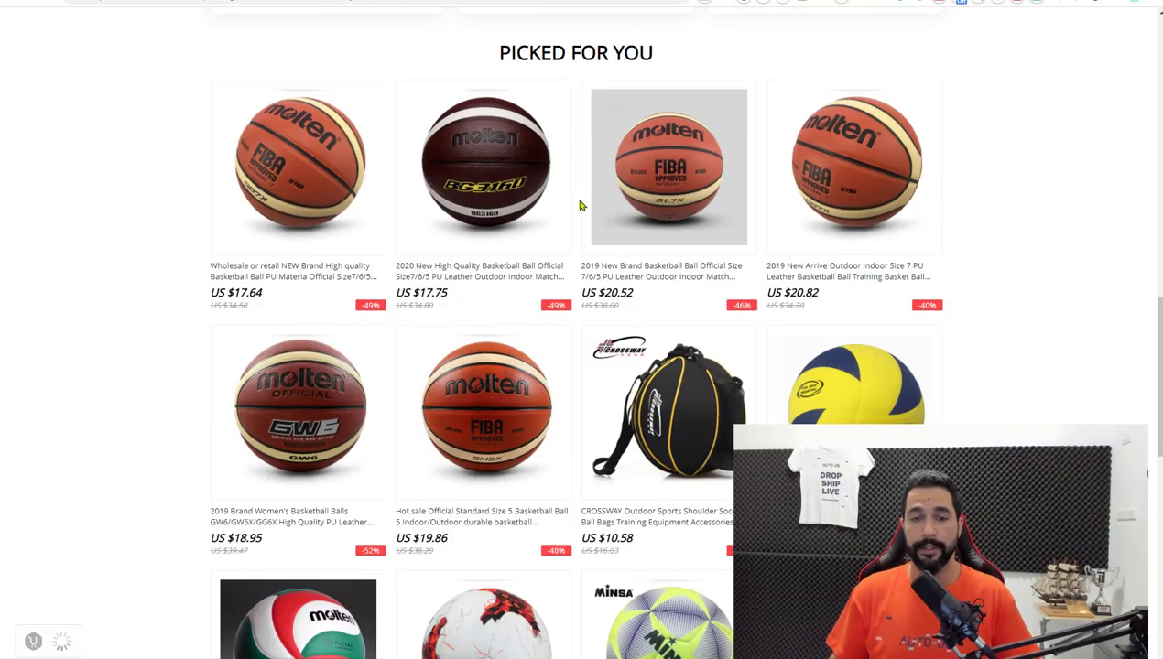
scroll(587, 200, "down", 3)
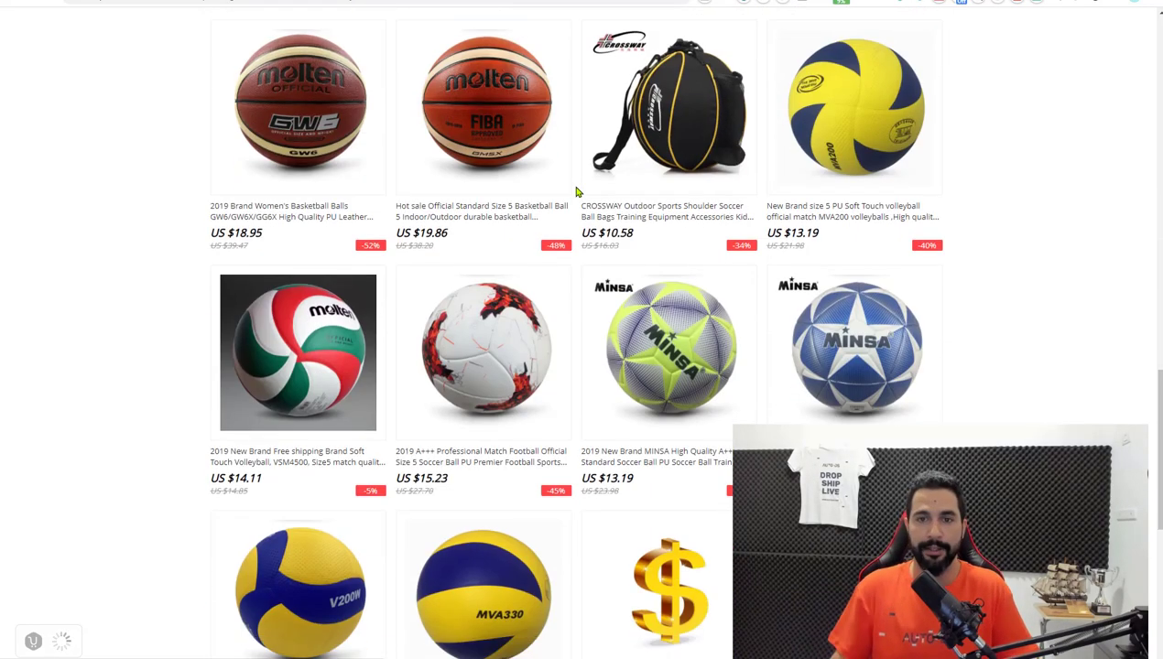
scroll(714, 410, "down", 4)
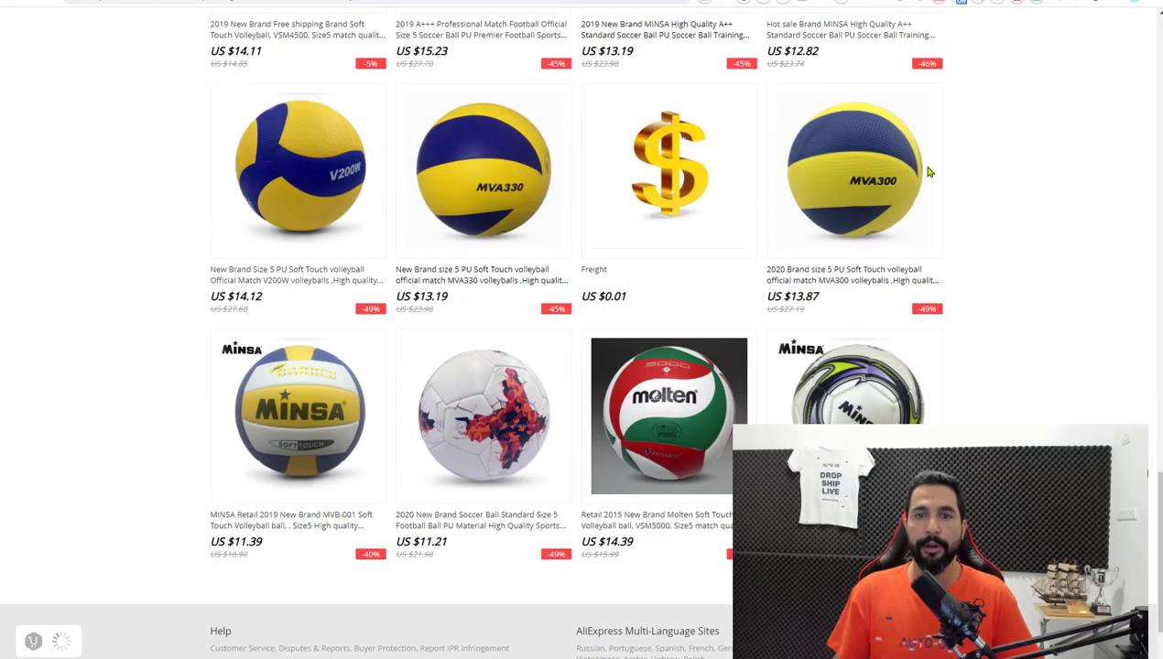
scroll(616, 214, "up", 8)
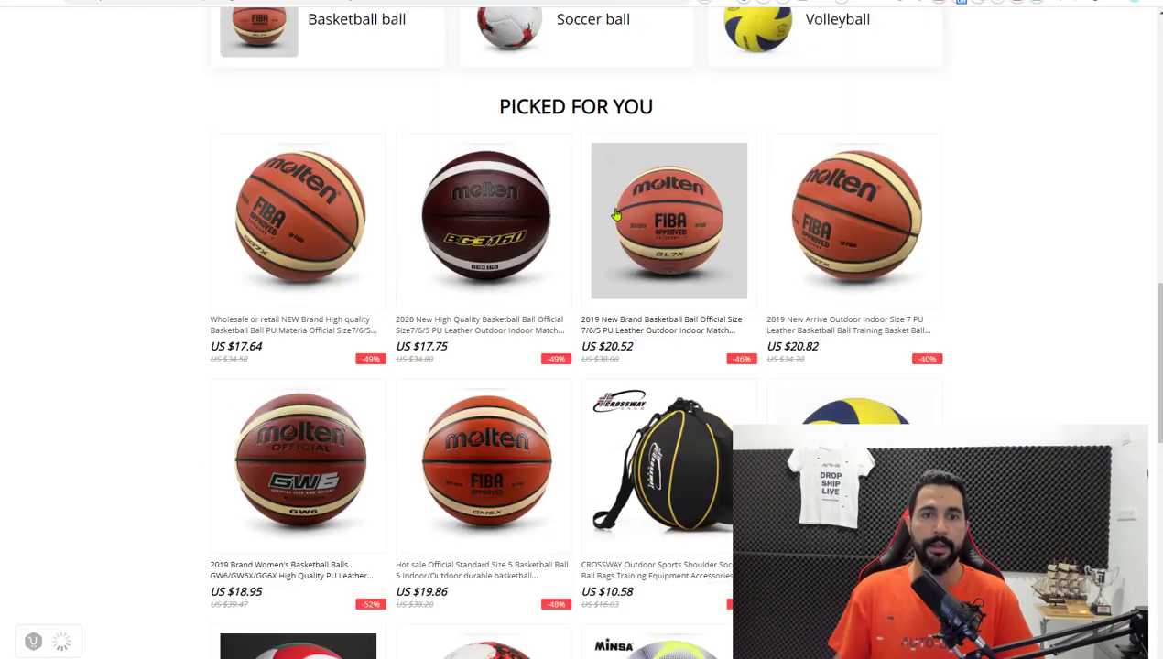
scroll(616, 214, "down", 1)
scroll(366, 367, "up", 2)
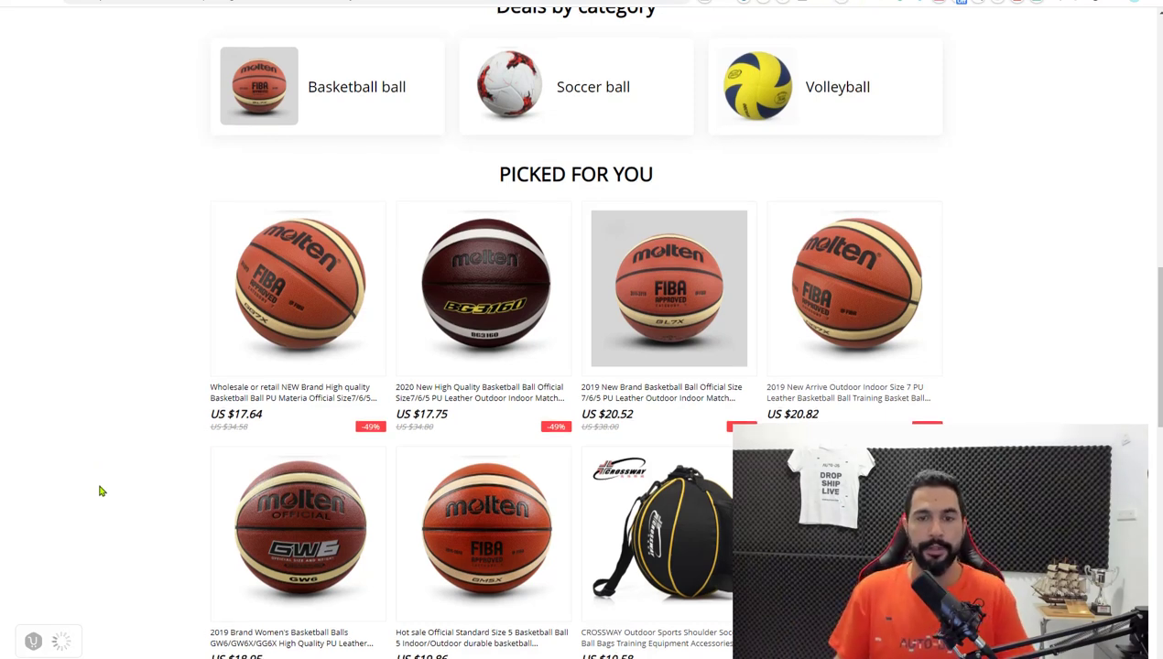
scroll(97, 485, "down", 3)
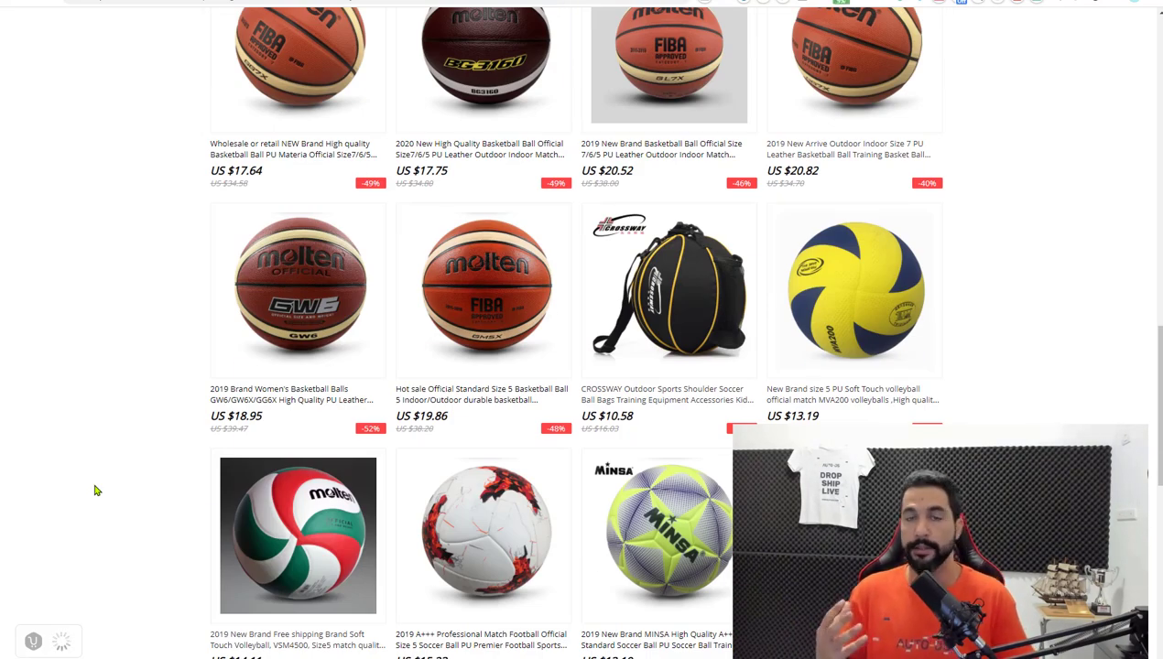
scroll(94, 491, "up", 3)
scroll(208, 420, "down", 10)
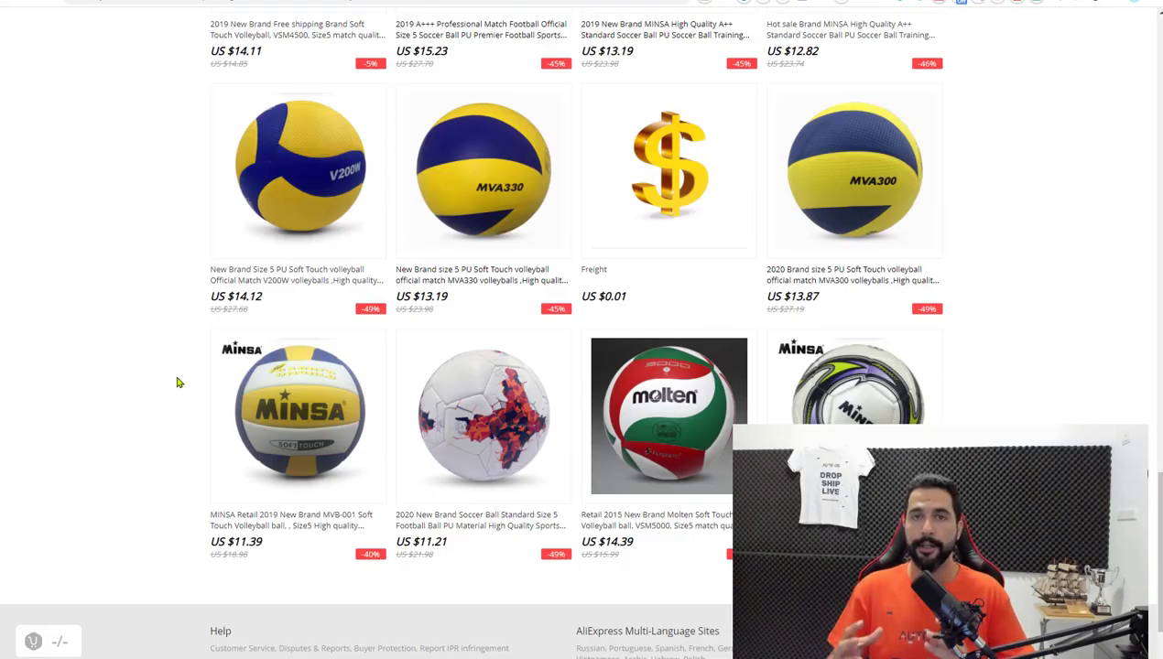
scroll(177, 383, "up", 4)
scroll(174, 382, "up", 3)
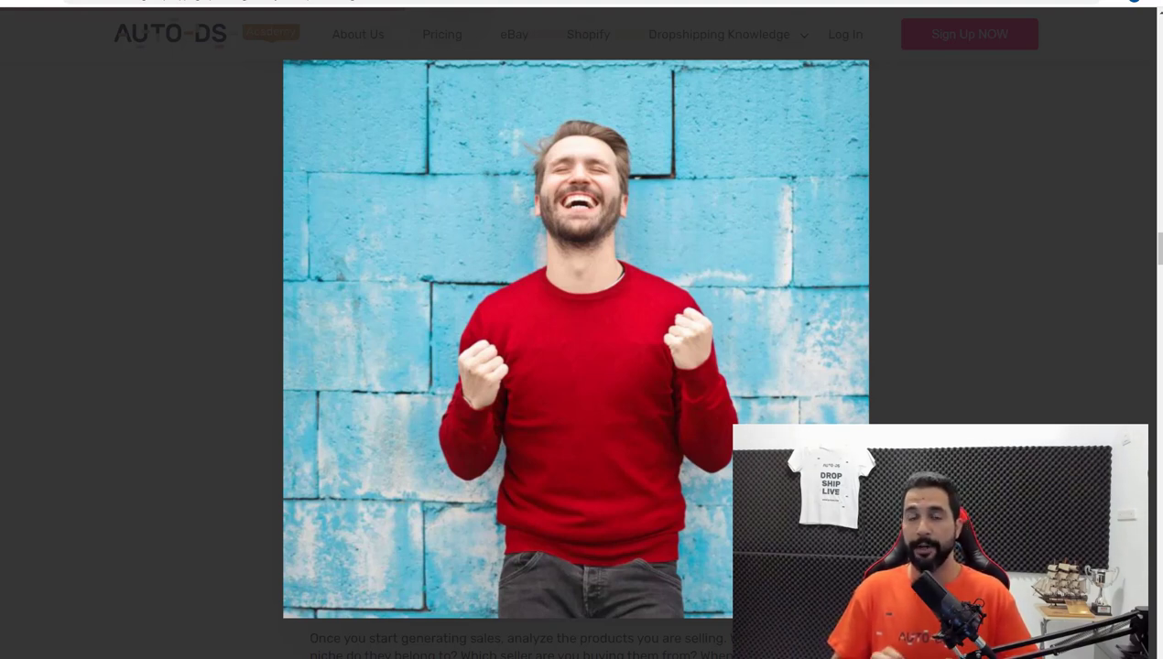
Step: Close the enlarged picture in the AutoDS article and read the section on uploading products related to winning items
left_click(38, 394)
scroll(135, 369, "down", 3)
scroll(170, 380, "down", 3)
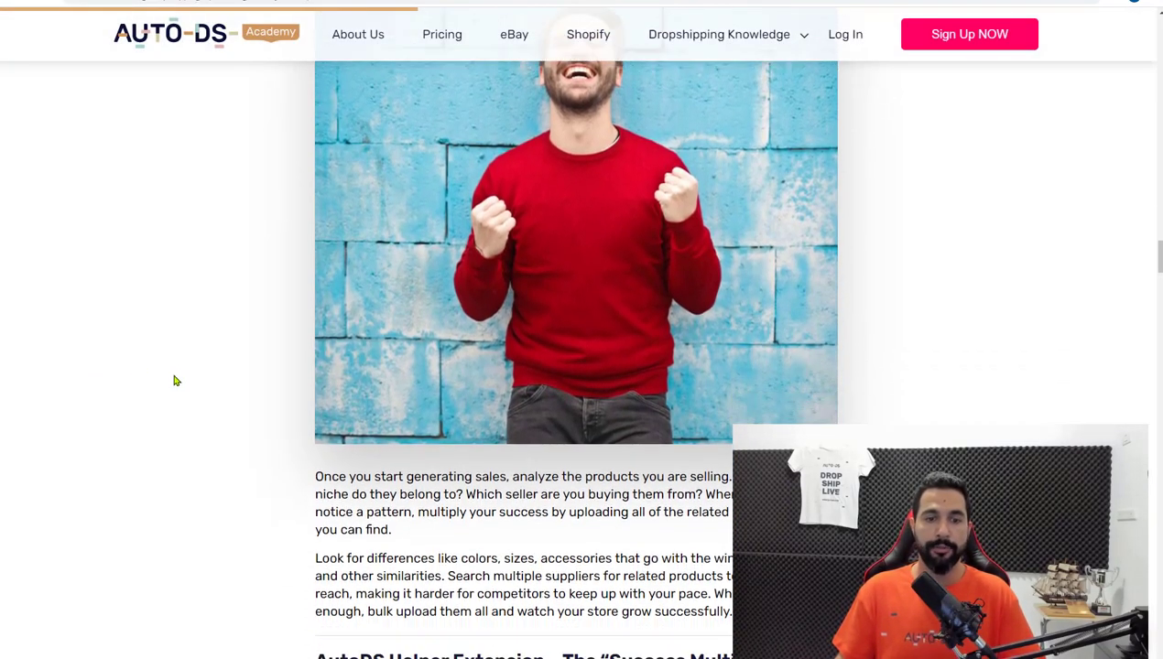
scroll(169, 379, "up", 3)
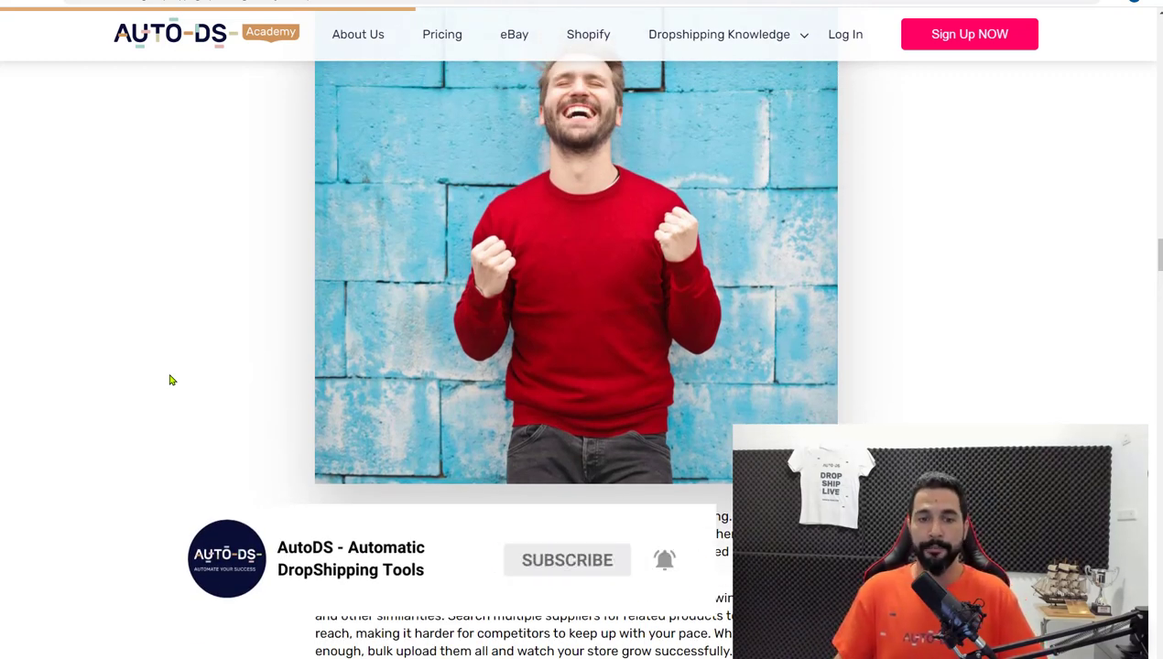
scroll(149, 381, "down", 2)
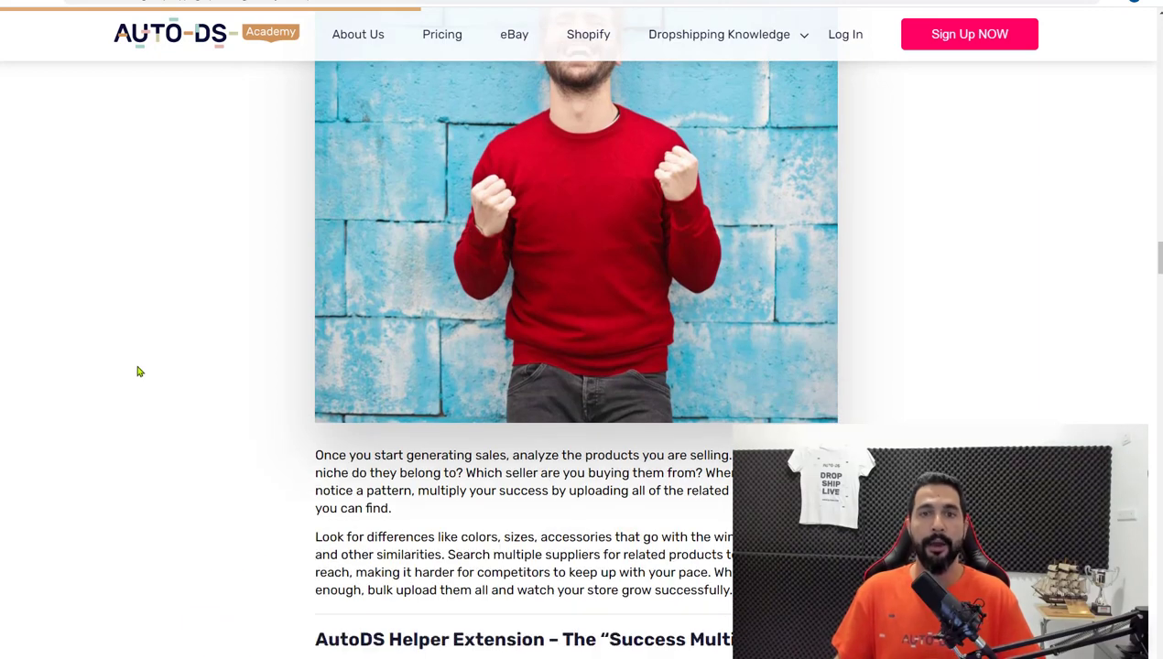
scroll(140, 371, "up", 5)
scroll(142, 369, "down", 2)
scroll(142, 369, "down", 5)
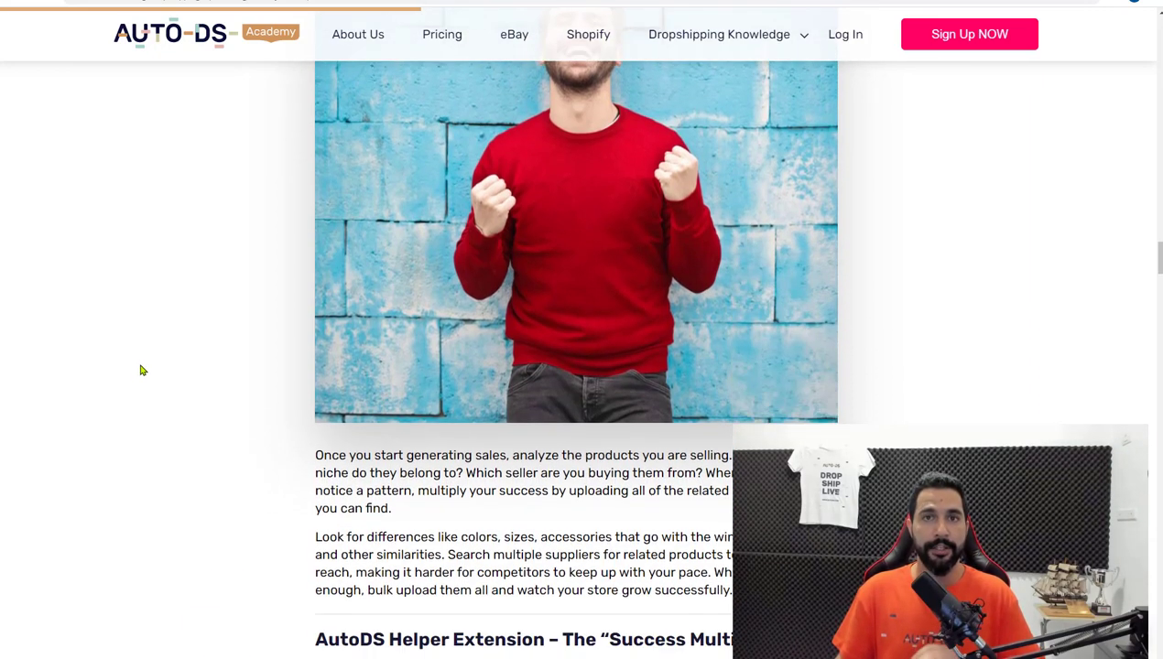
scroll(135, 372, "up", 2)
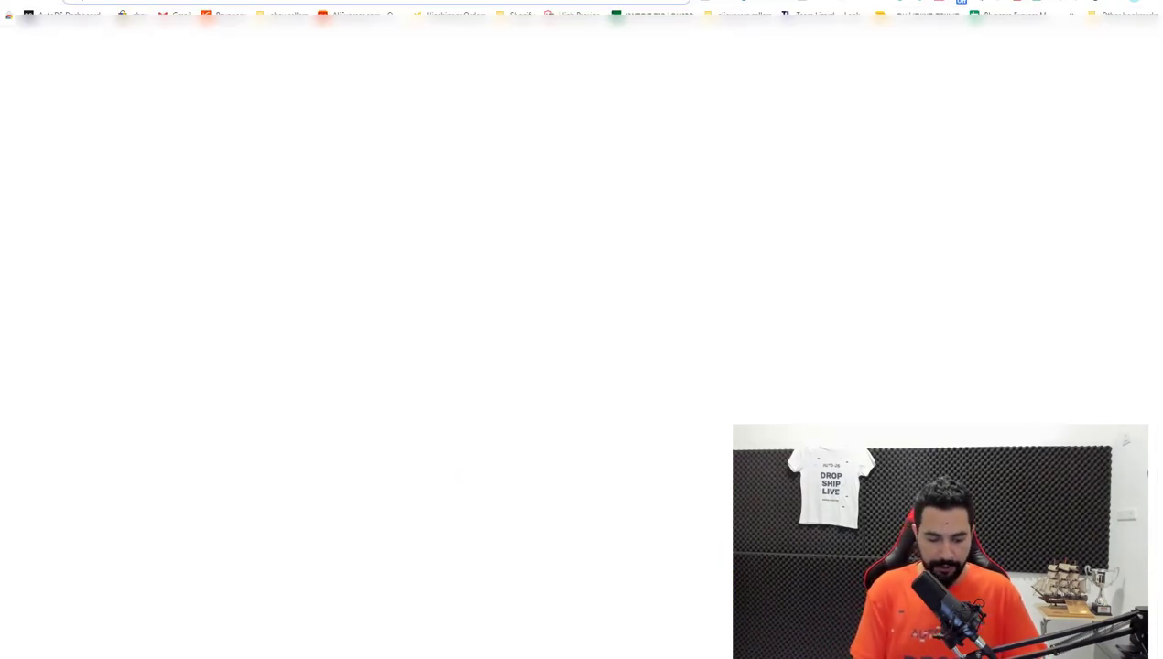
Step: Search the web for "autods helper chrome extension" and open the AutoDS Helper page in the Chrome Web Store
type("aut")
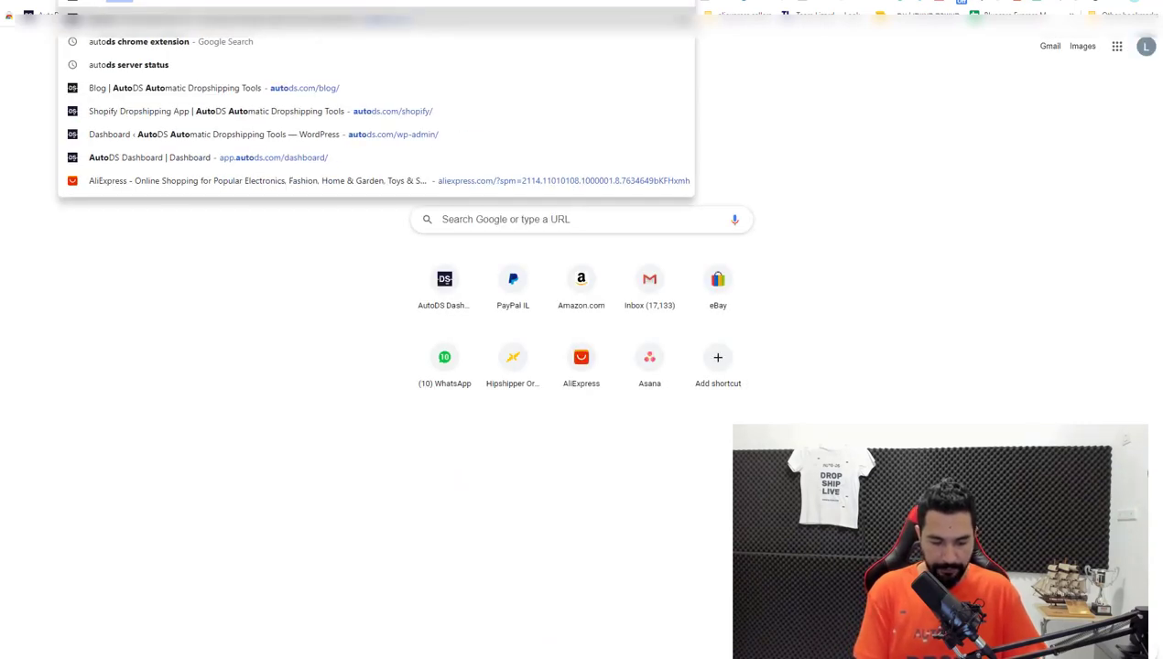
type("ods helper chrome extension")
key("Return")
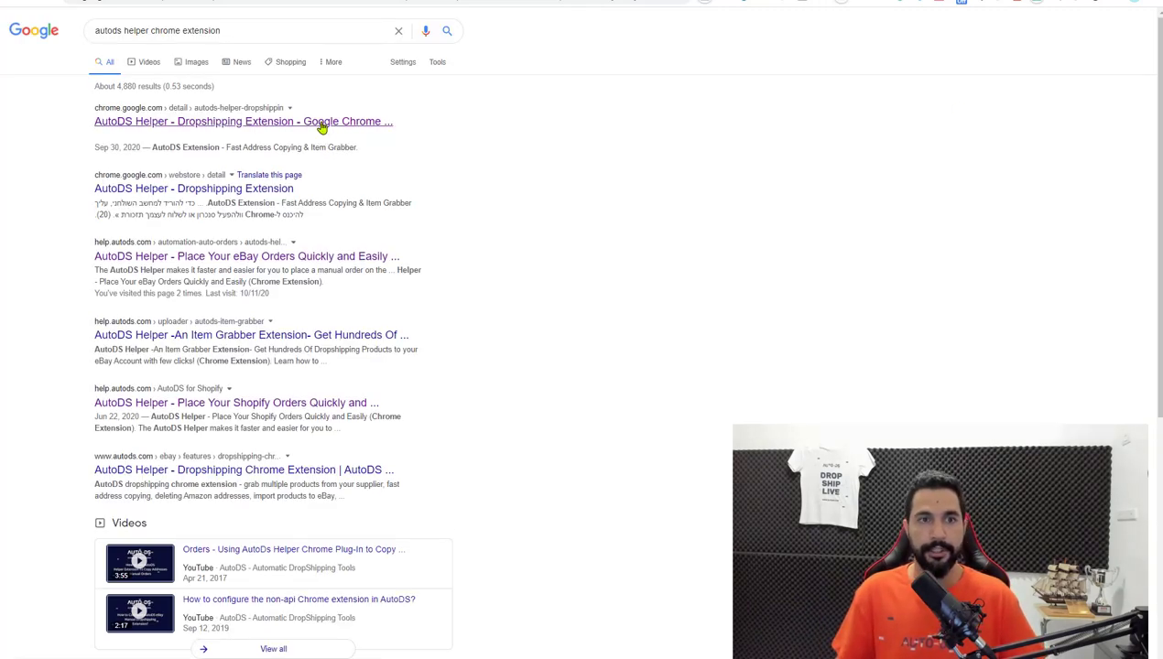
left_click(316, 127)
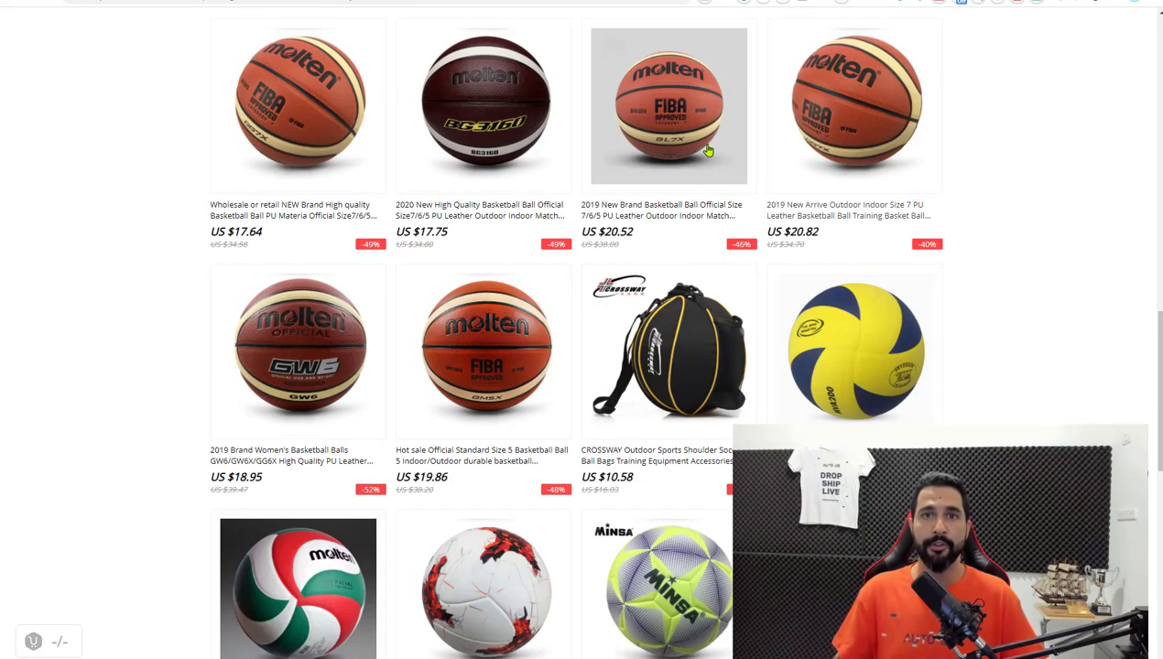
Step: Return to the Beautiful living Store on AliExpress and open its Products page
scroll(690, 235, "up", 15)
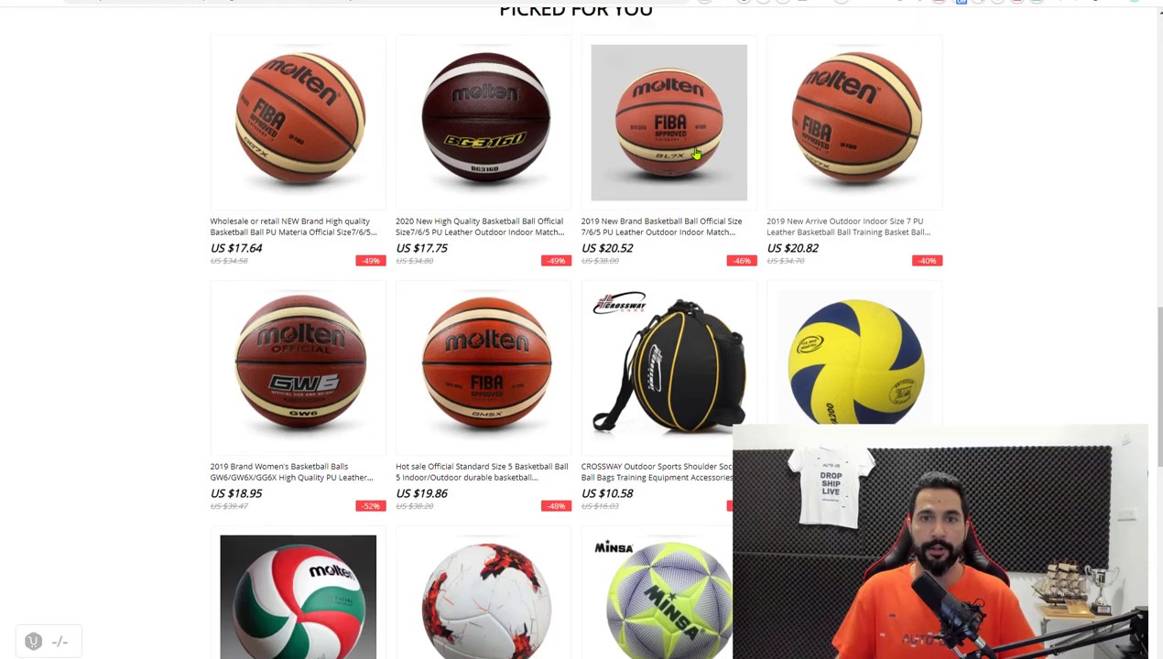
scroll(691, 235, "up", 1)
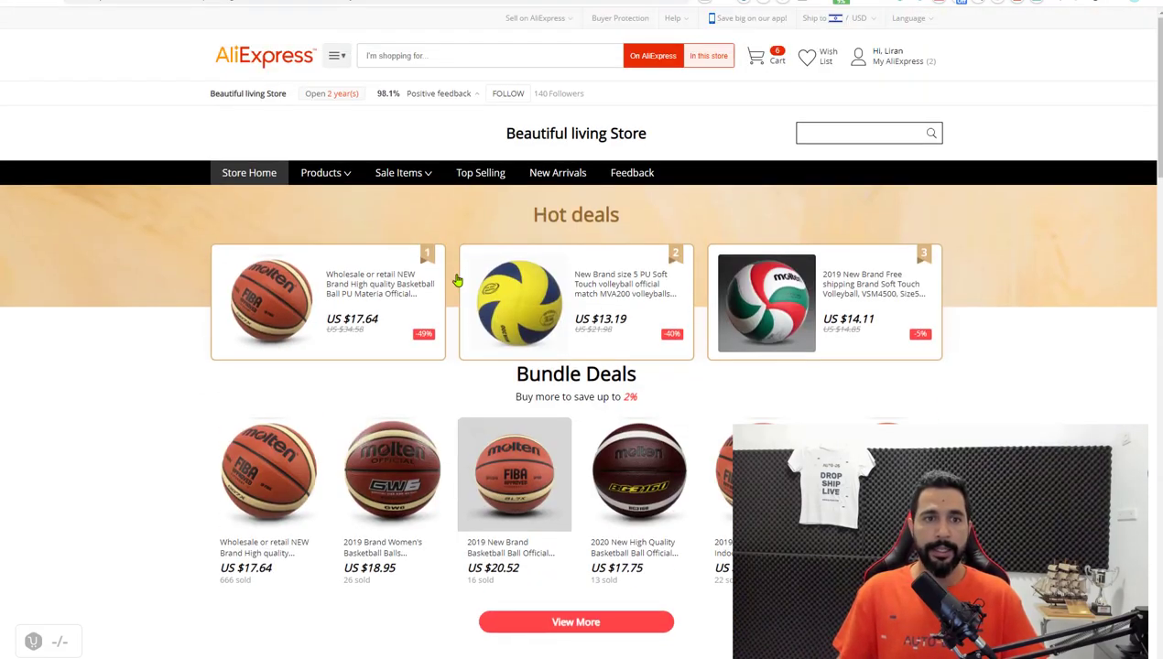
mouse_move(324, 176)
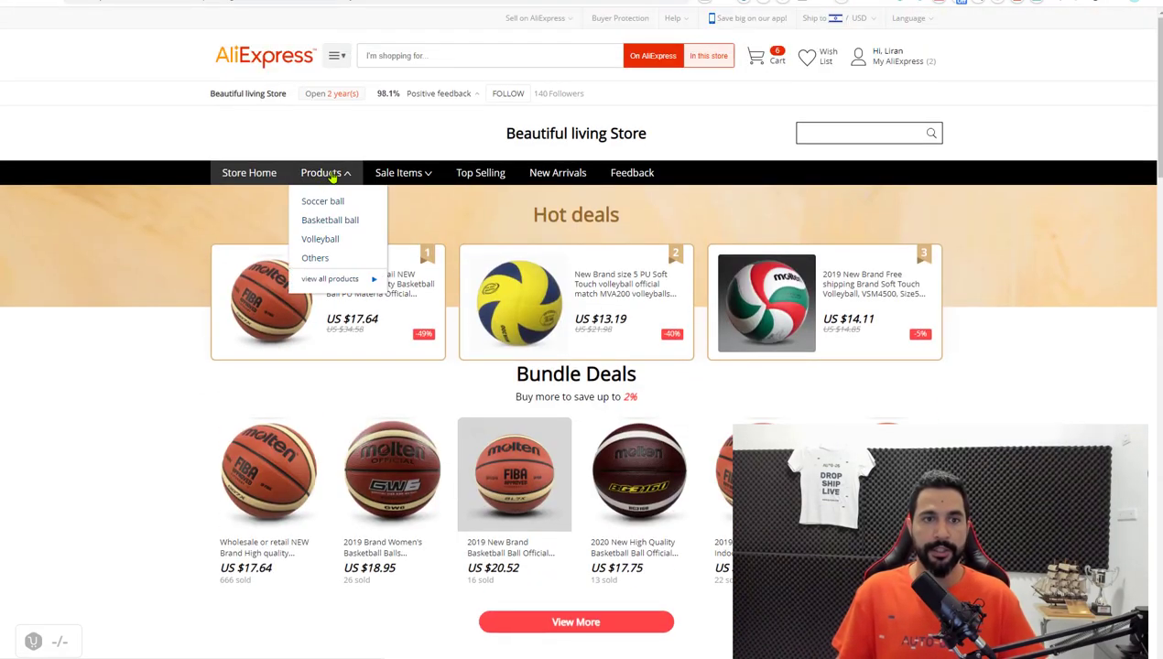
left_click(330, 175)
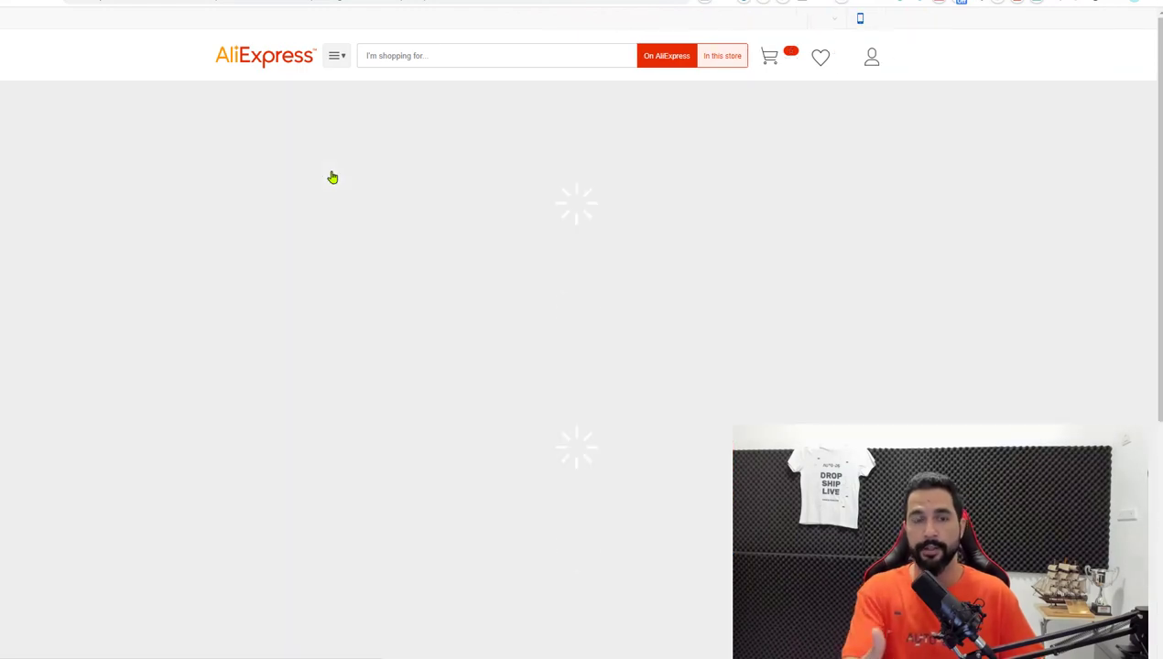
Step: Extract the store page's product IDs with the AutoDS Exporter and export them as a CSV file
scroll(1007, 183, "down", 6)
scroll(1023, 127, "down", 8)
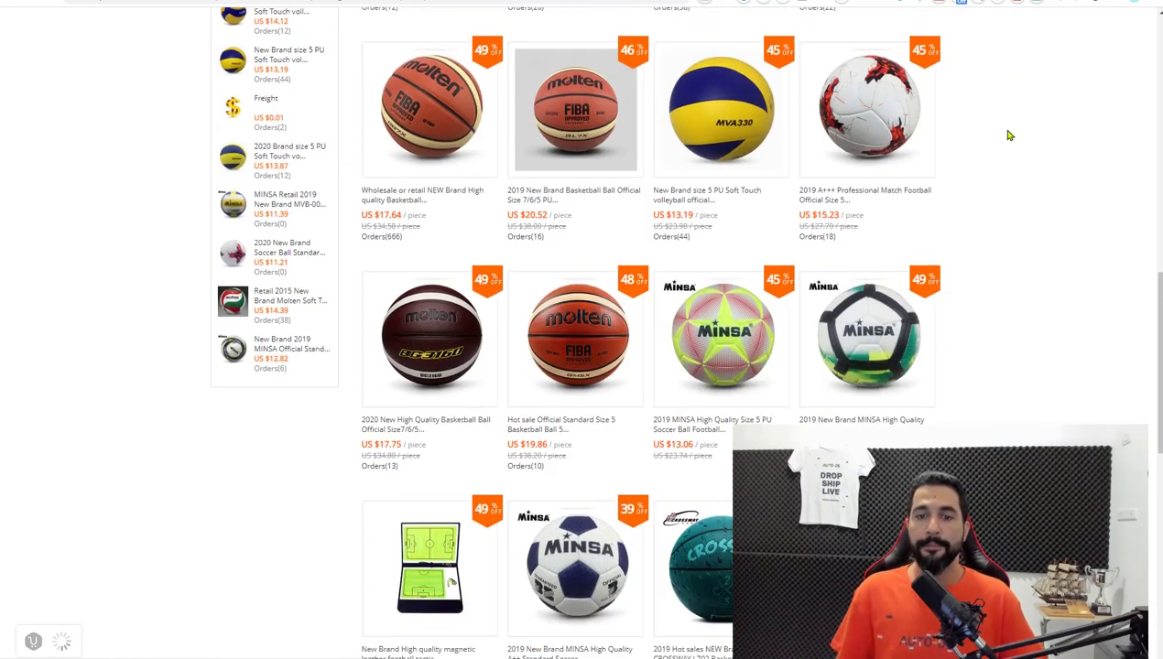
scroll(1015, 130, "up", 4)
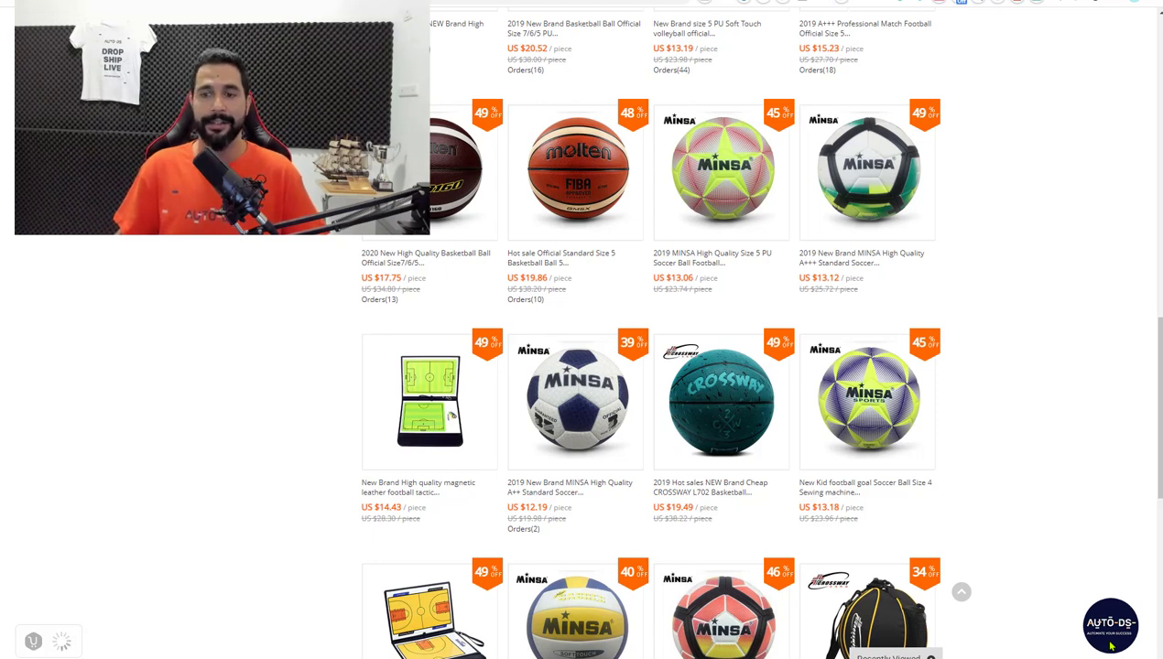
left_click(1109, 637)
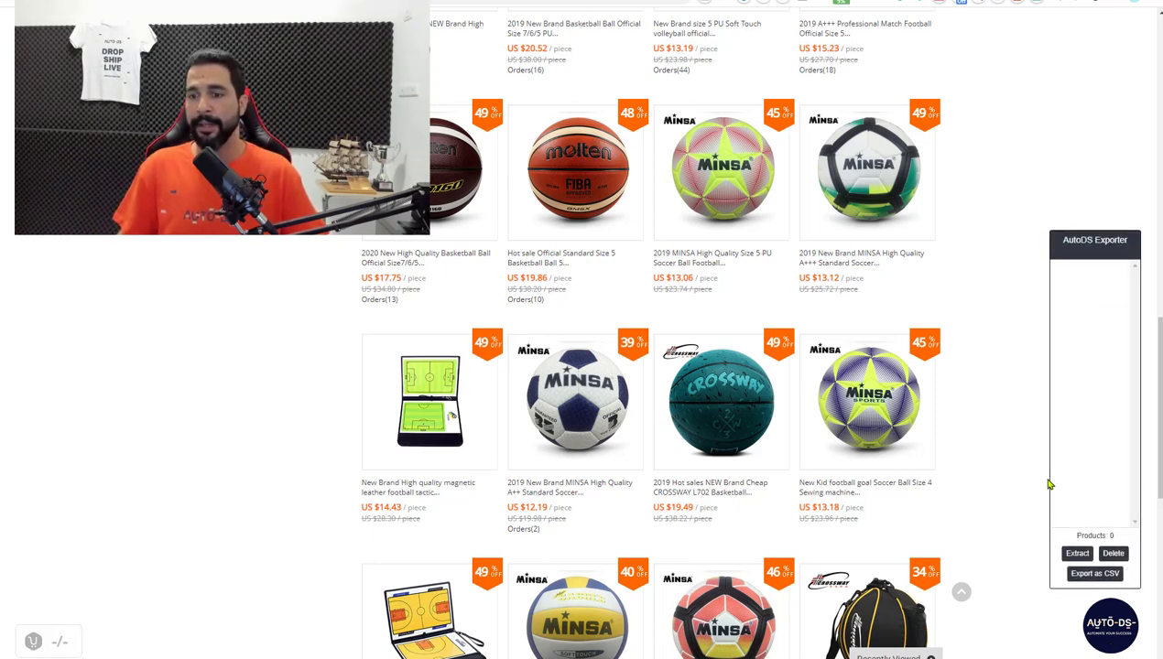
left_click(1078, 555)
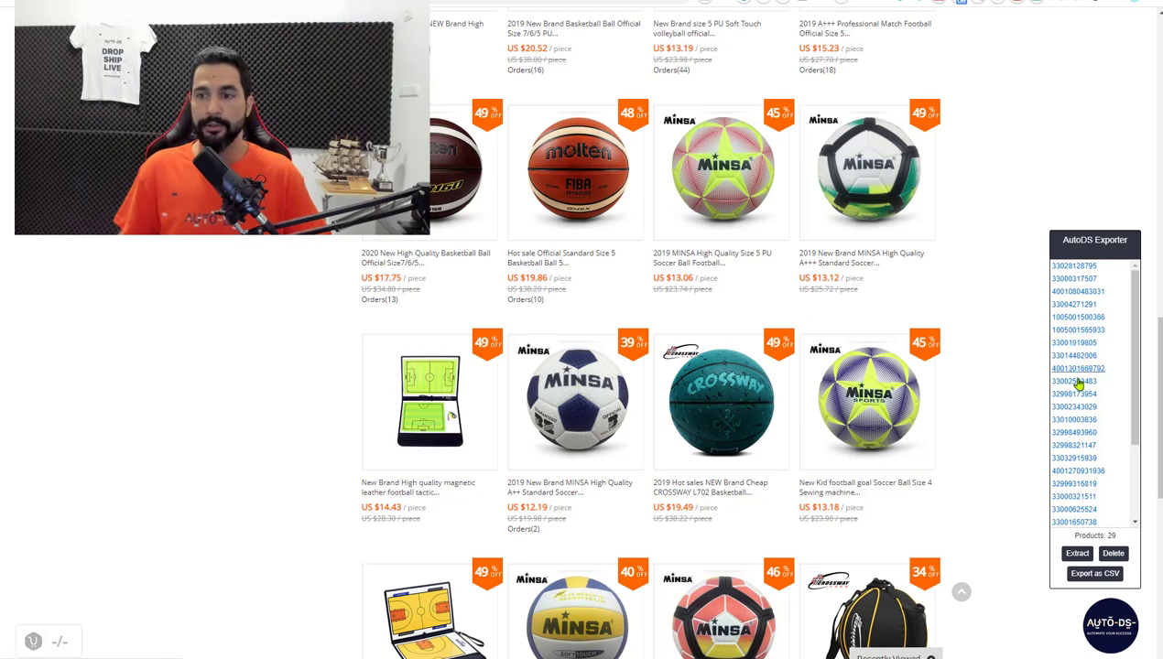
scroll(1103, 363, "down", 2)
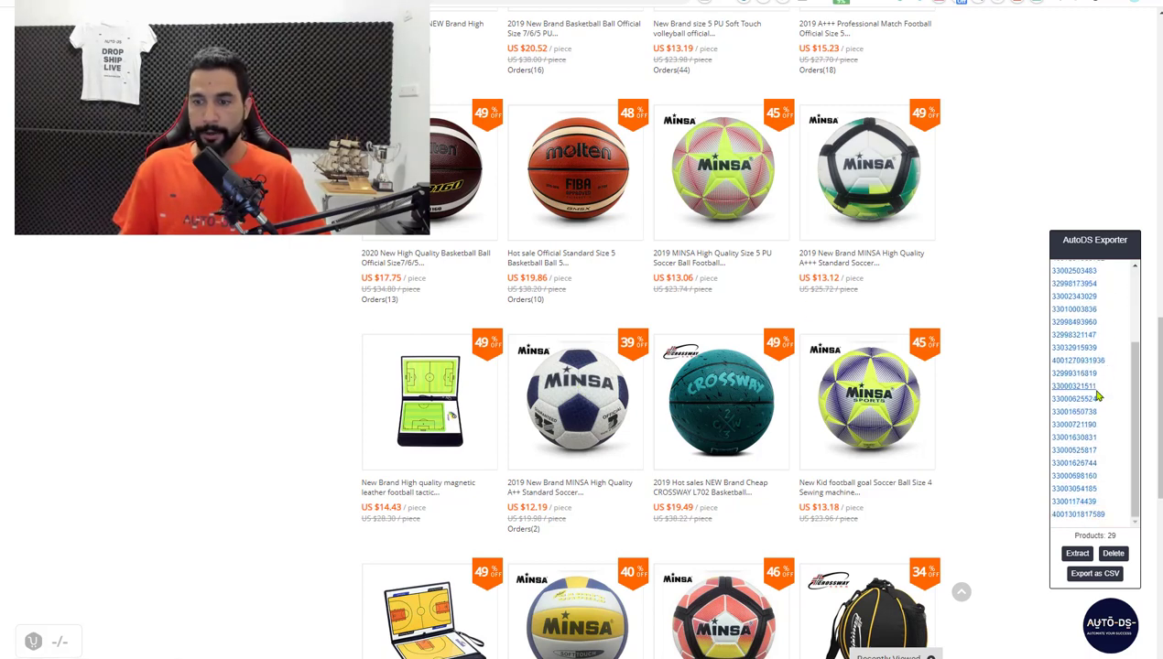
scroll(973, 390, "down", 1)
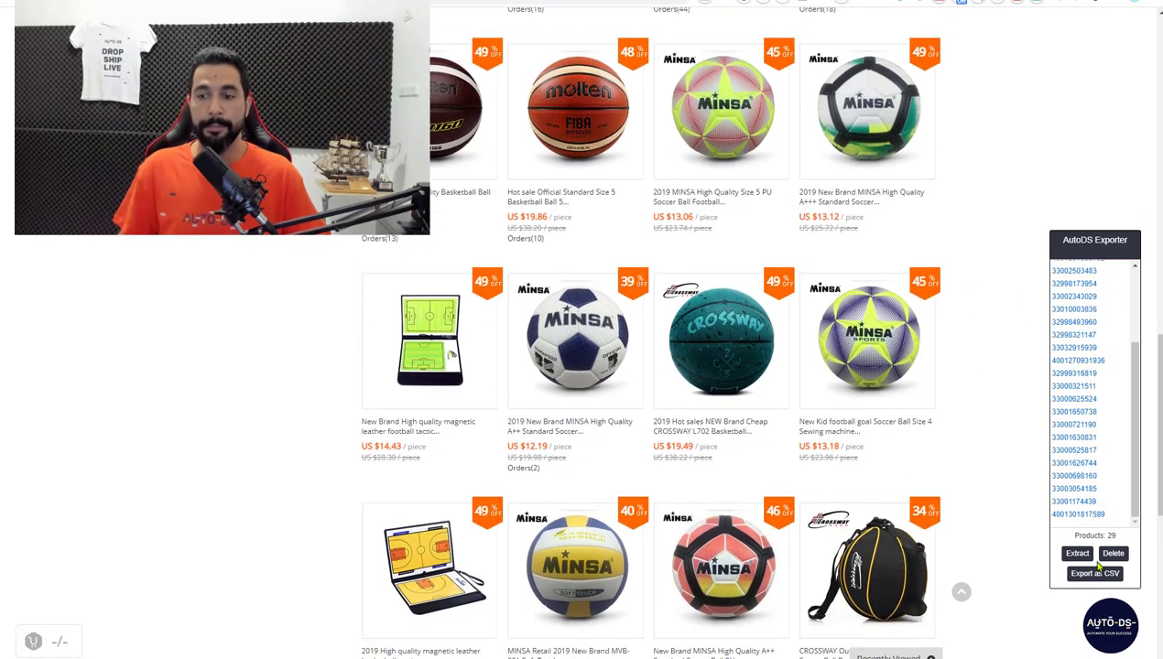
left_click(1094, 575)
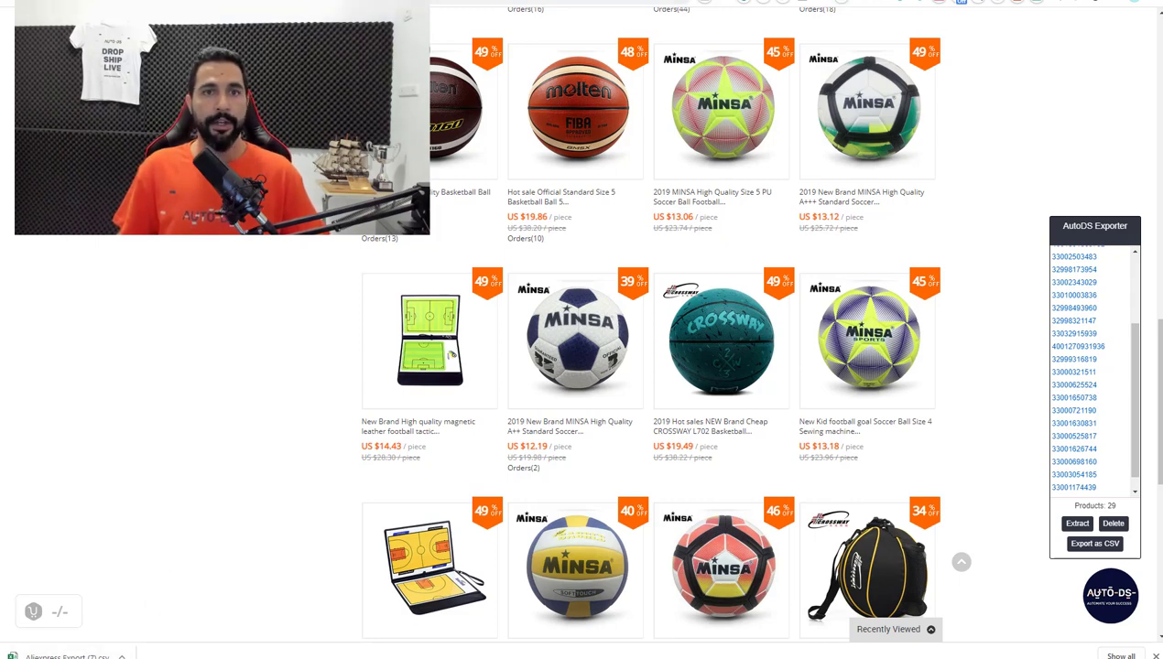
Step: Switch to the AutoDS bulk uploader, clear the products to upload and load Aliexpress Export (7).csv
key("ctrl+Tab")
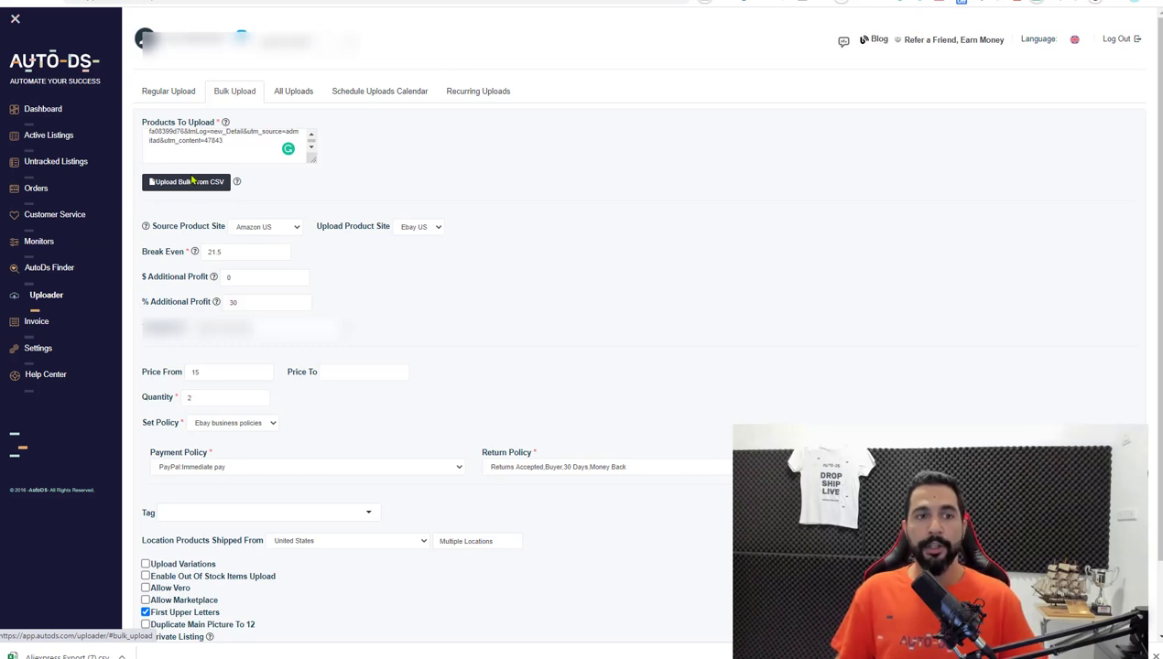
left_click_drag(239, 148, 136, 109)
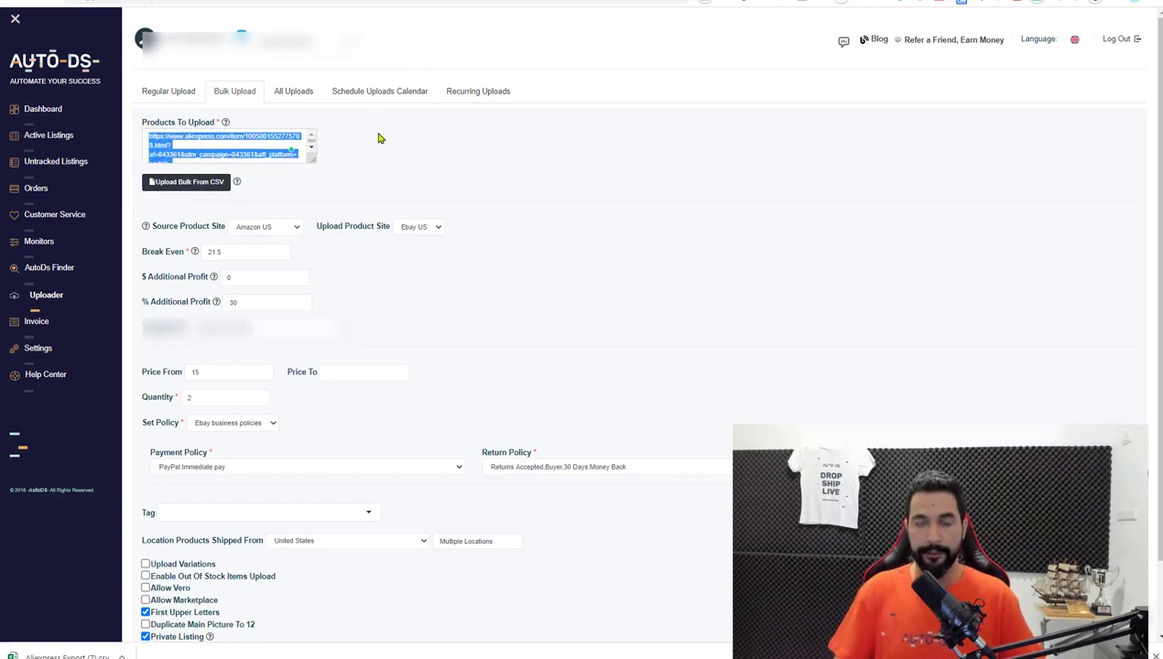
key("BackSpace")
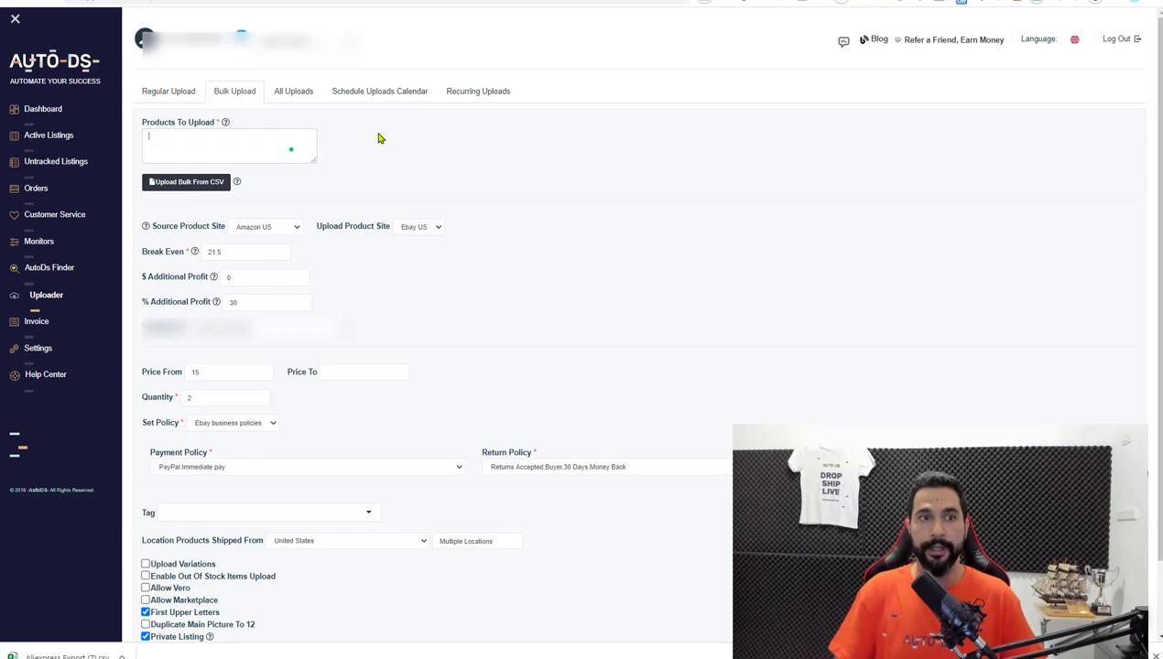
left_click(184, 181)
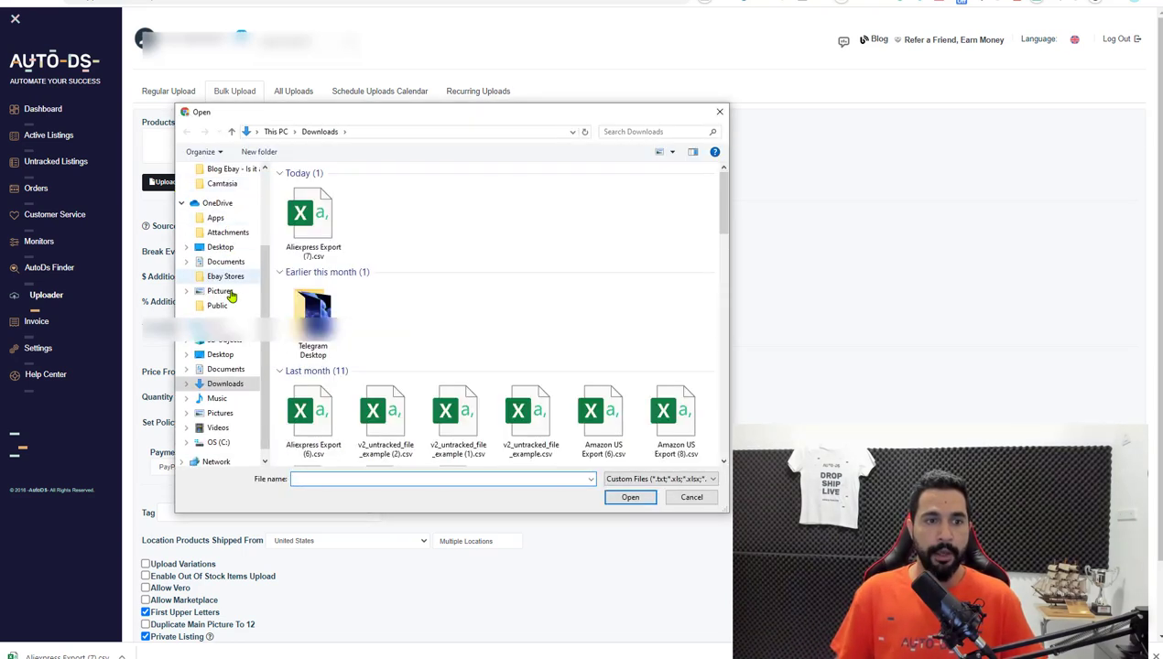
double_click(313, 229)
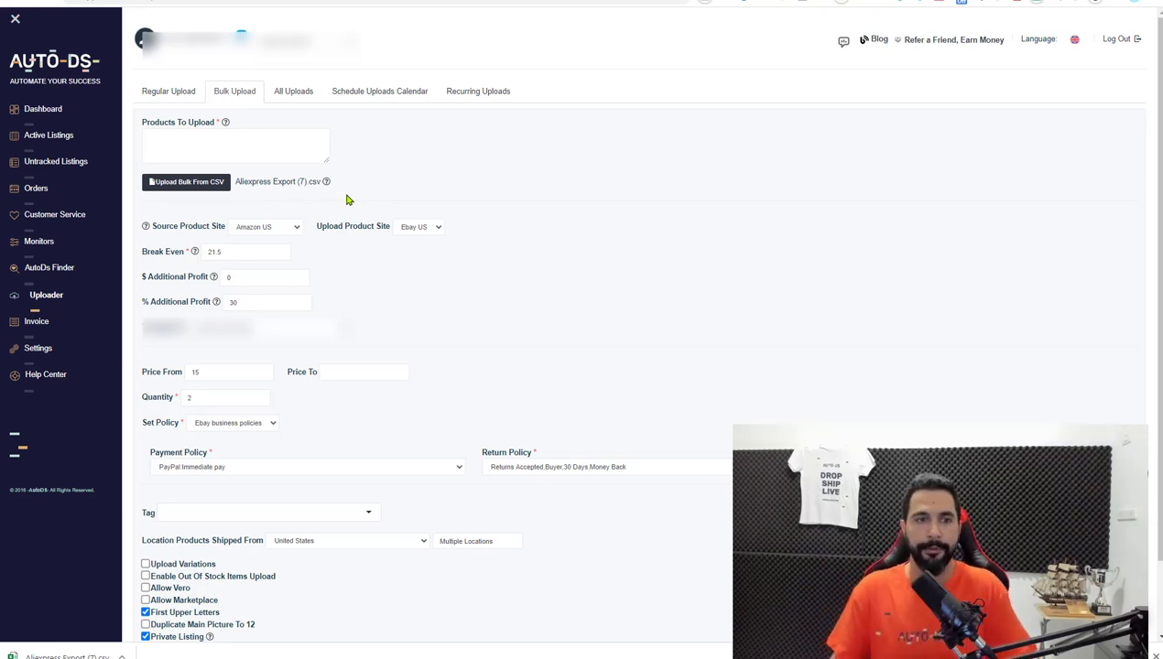
scroll(316, 220, "down", 2)
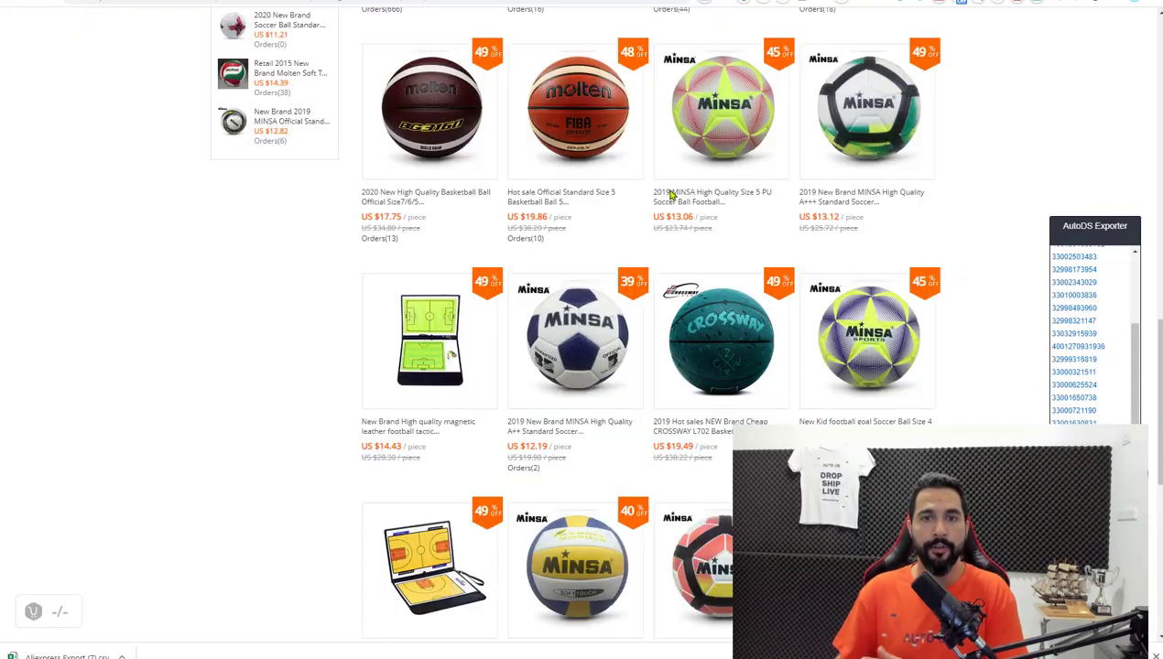
Step: Read the AutoDS article's sections on the AutoDS Helper extension, the bulk upload methods and the AutoDS Finder
scroll(682, 254, "up", 5)
scroll(696, 266, "down", 4)
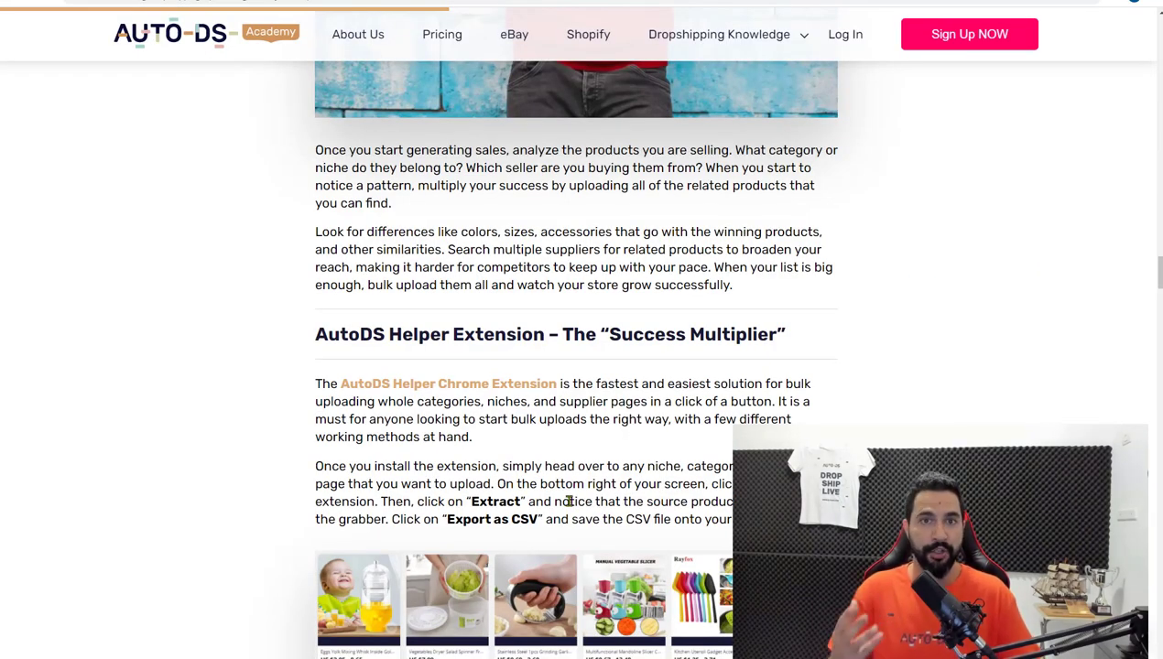
scroll(612, 447, "down", 2)
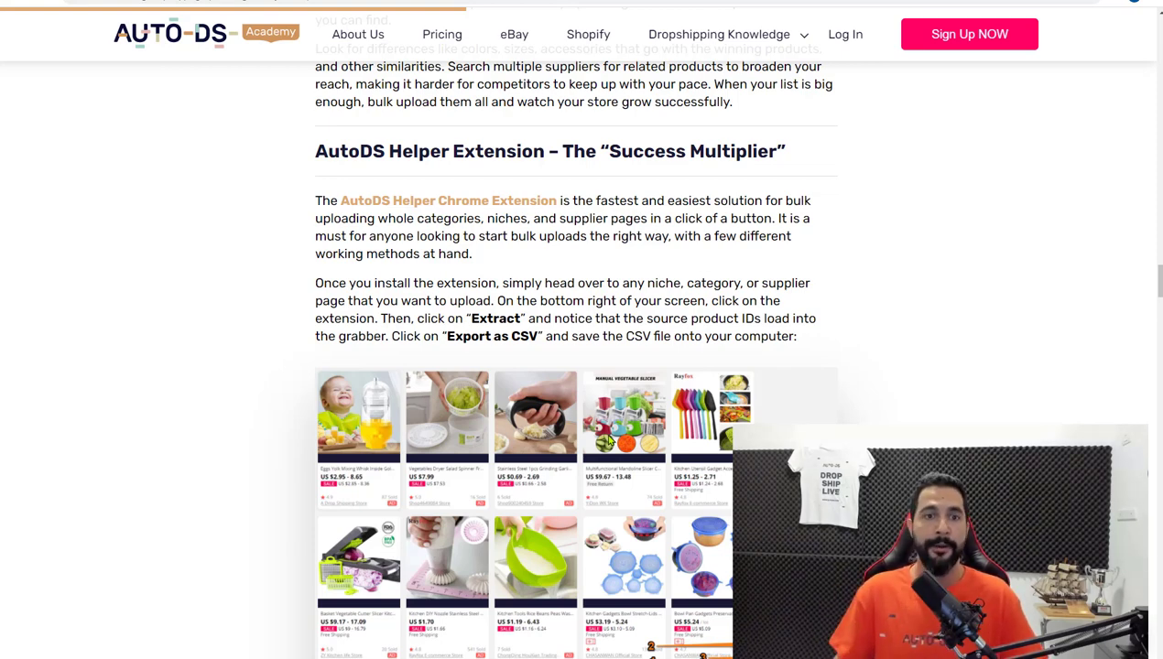
scroll(604, 432, "down", 2)
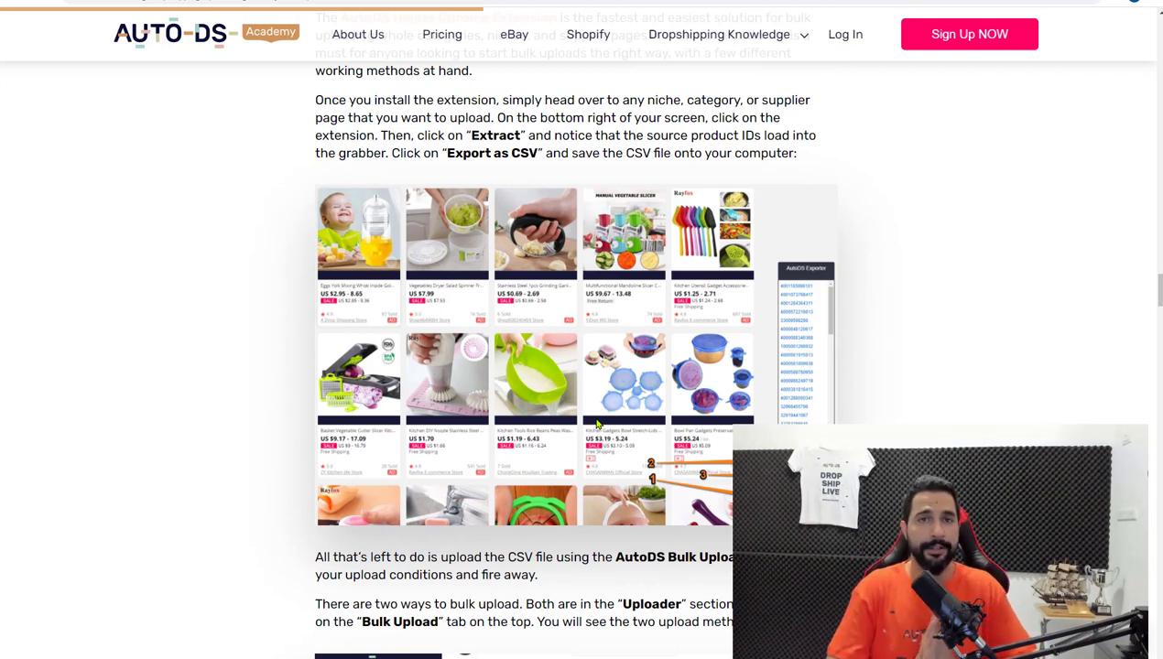
scroll(597, 424, "down", 13)
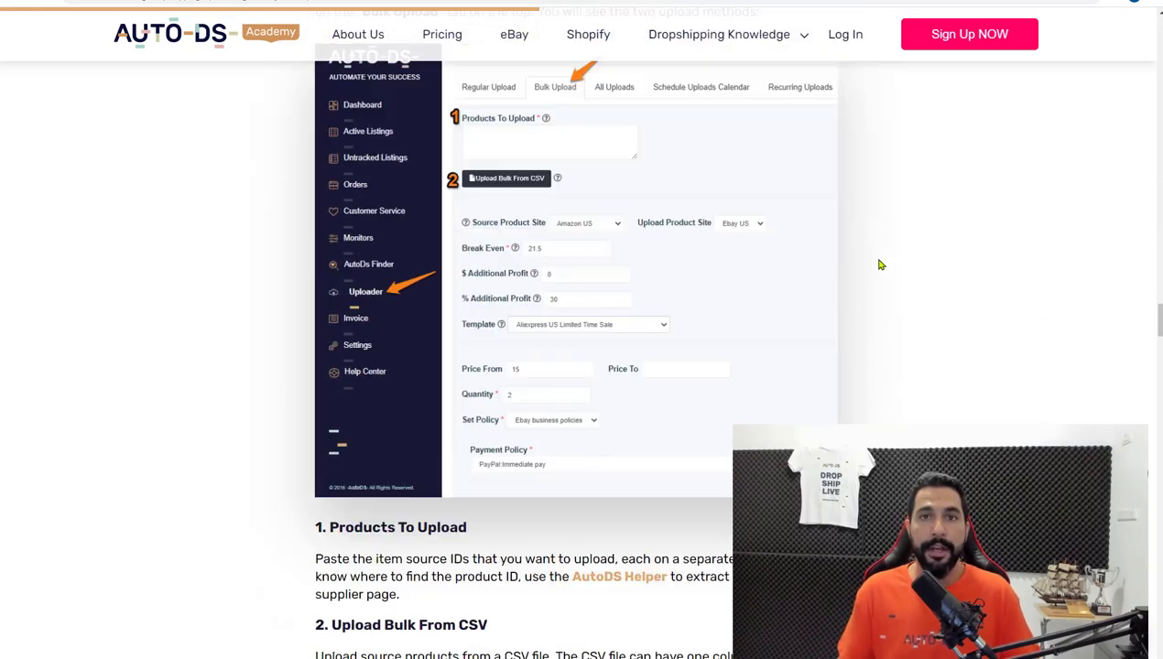
scroll(833, 274, "down", 1)
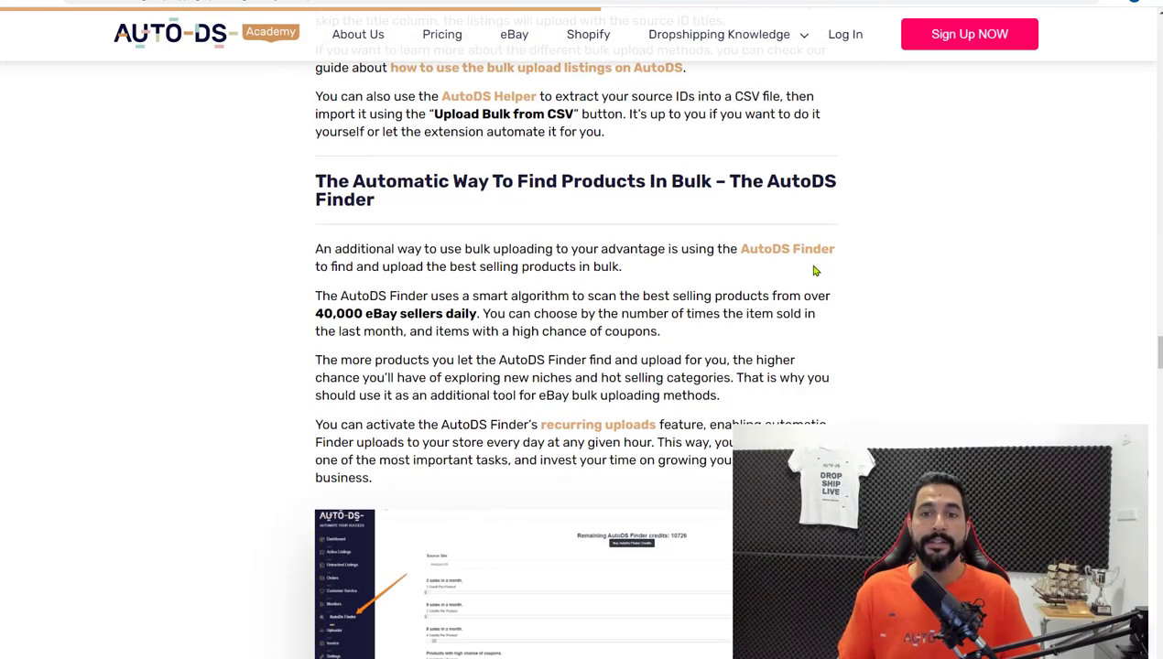
scroll(793, 276, "down", 1)
scroll(780, 279, "down", 1)
scroll(773, 281, "up", 1)
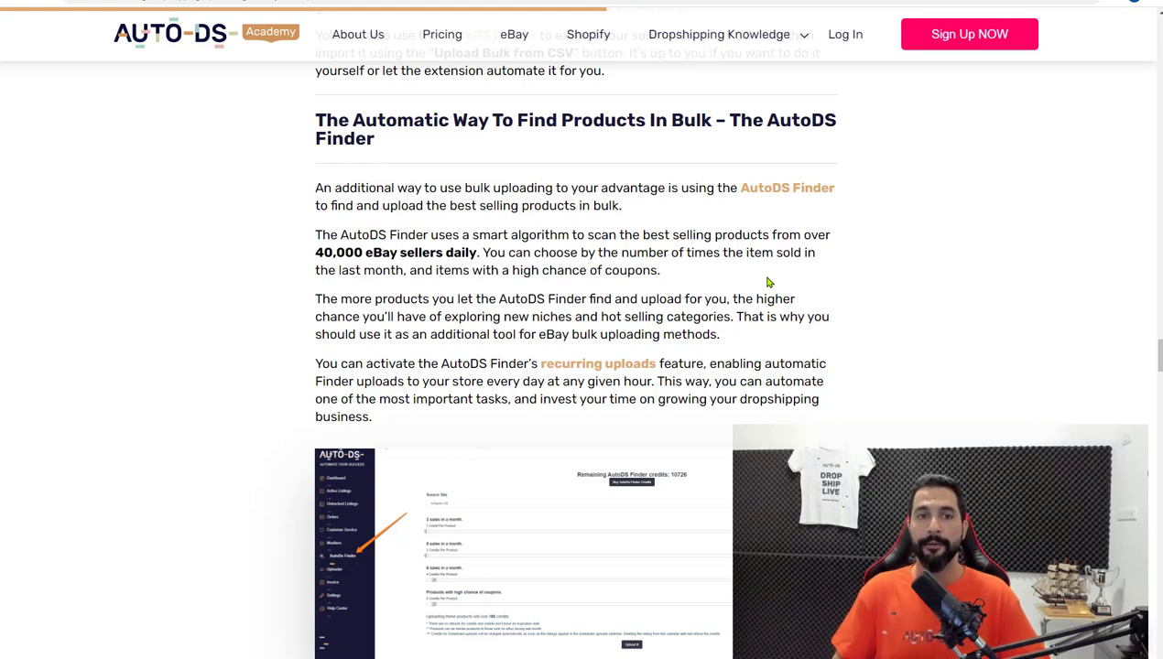
scroll(763, 279, "down", 2)
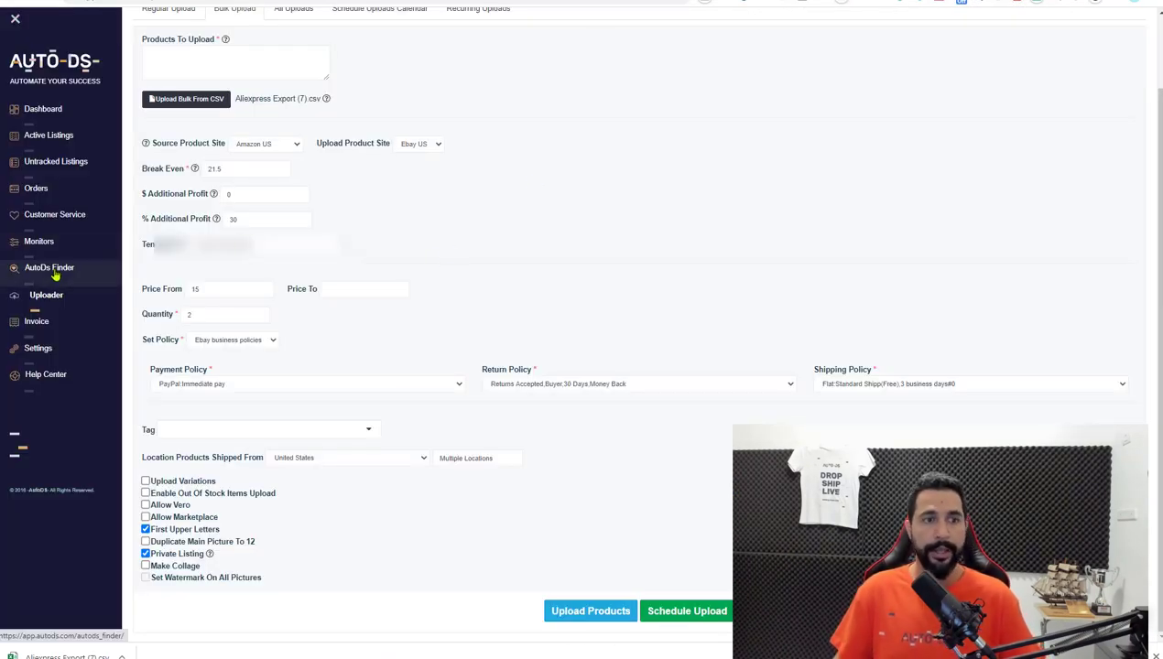
Step: Request 30 products with 8 sales in a month from Amazon US in the AutoDS Finder and proceed to their upload settings
left_click(55, 272)
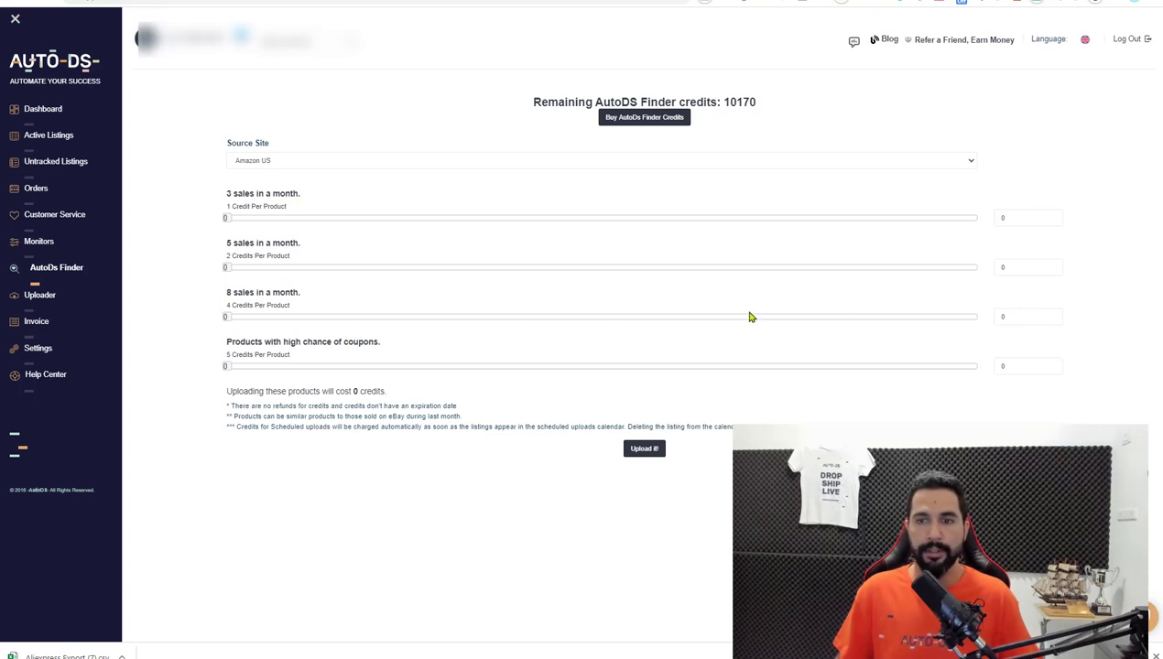
double_click(1021, 316)
type("30")
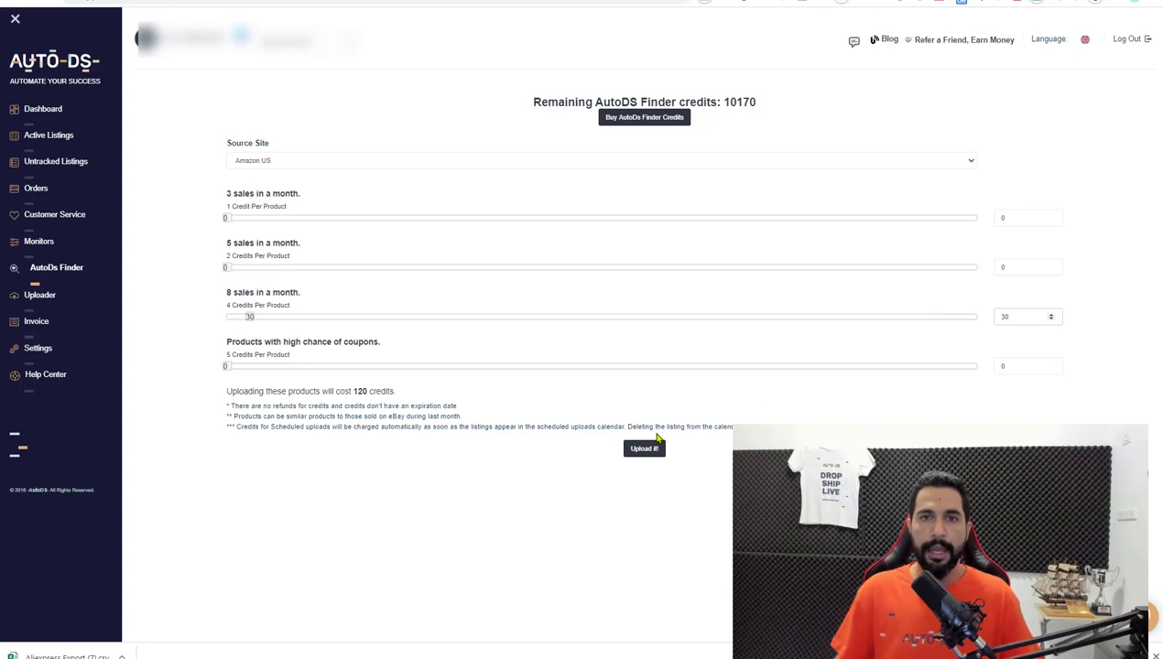
left_click(645, 450)
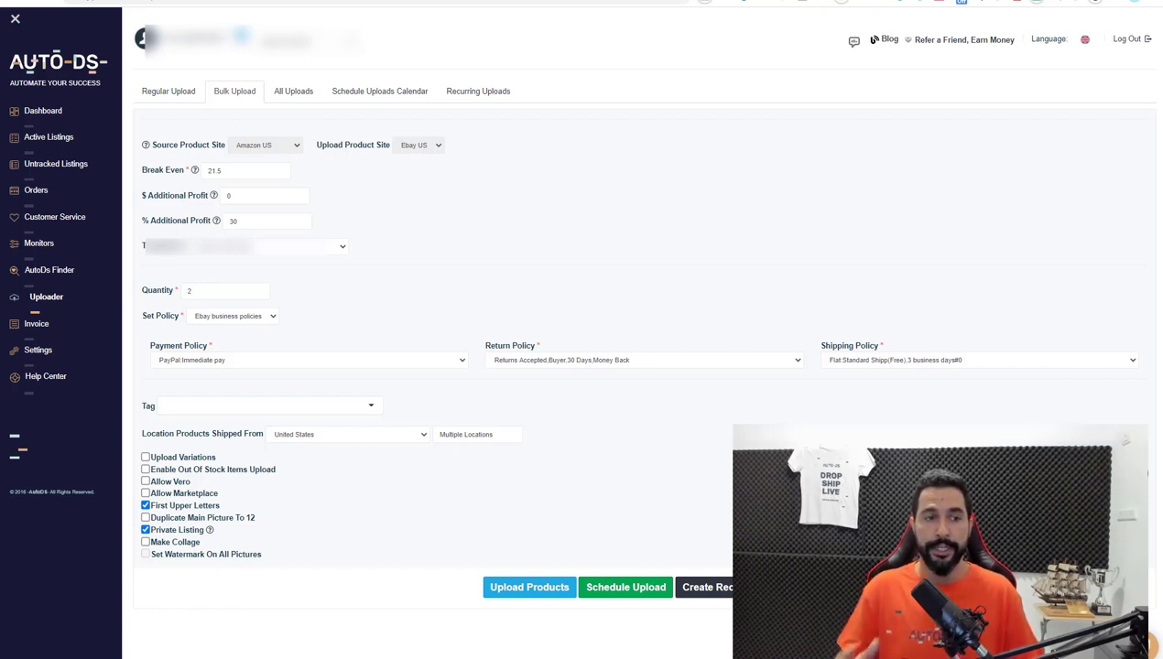
Step: Edit the general settings of the Products Monitor and enable Round Price To .99
left_click(43, 245)
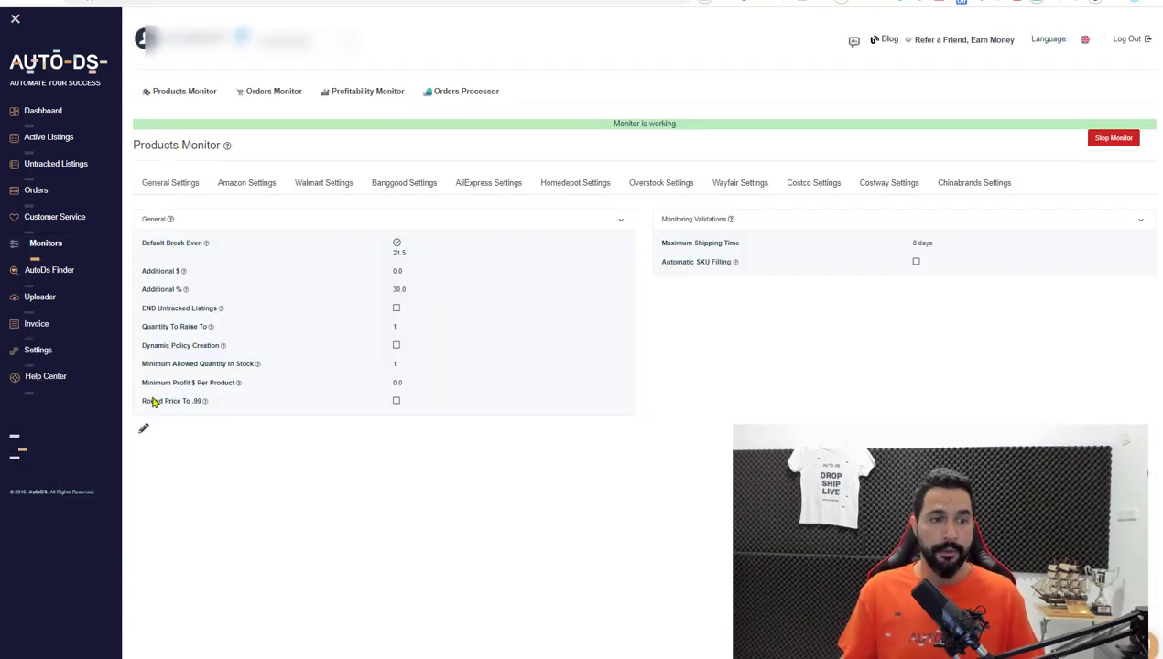
left_click(145, 430)
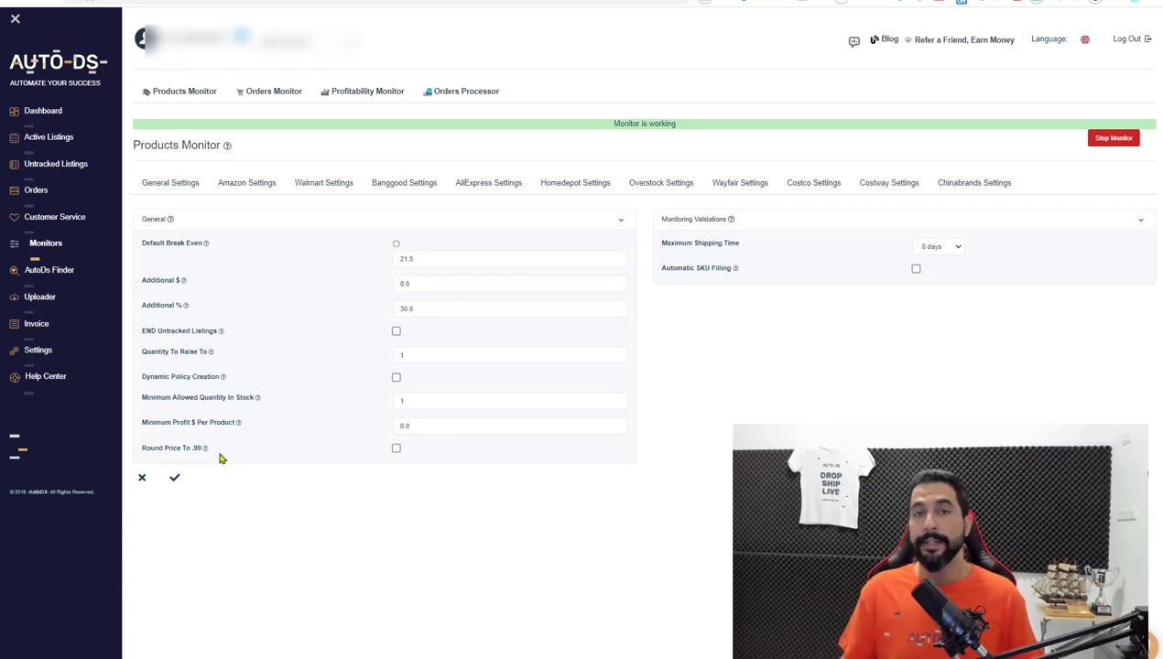
left_click(397, 449)
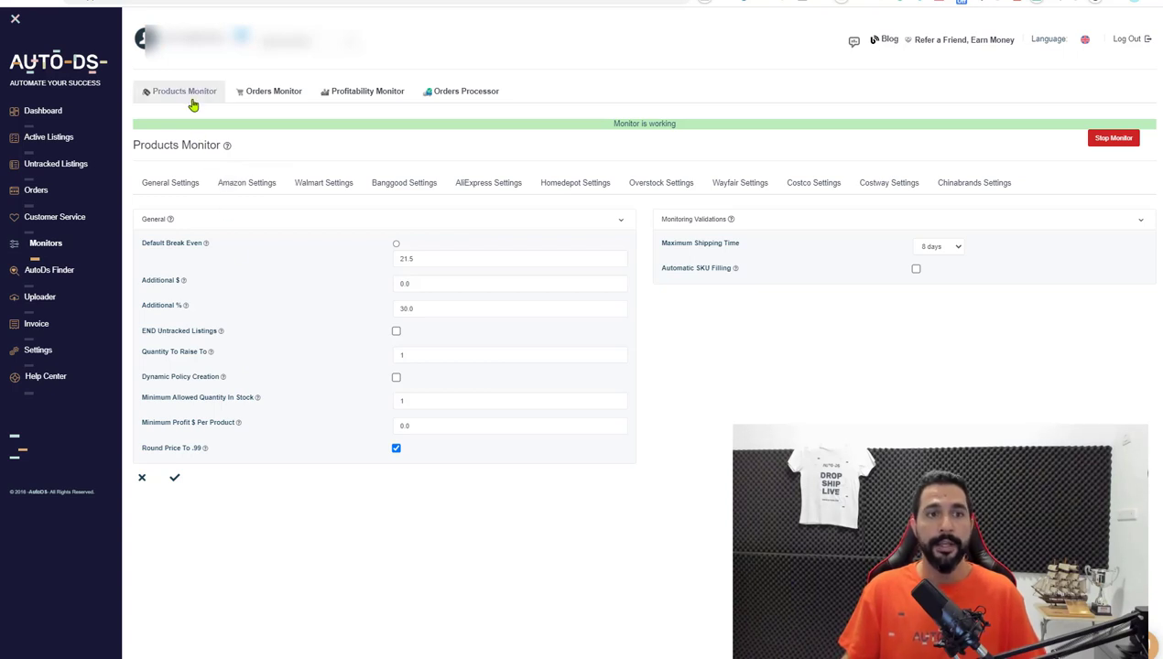
Step: Edit the Orders Monitor settings to enable the price change when a product is sold, raising it for each sell
left_click(263, 95)
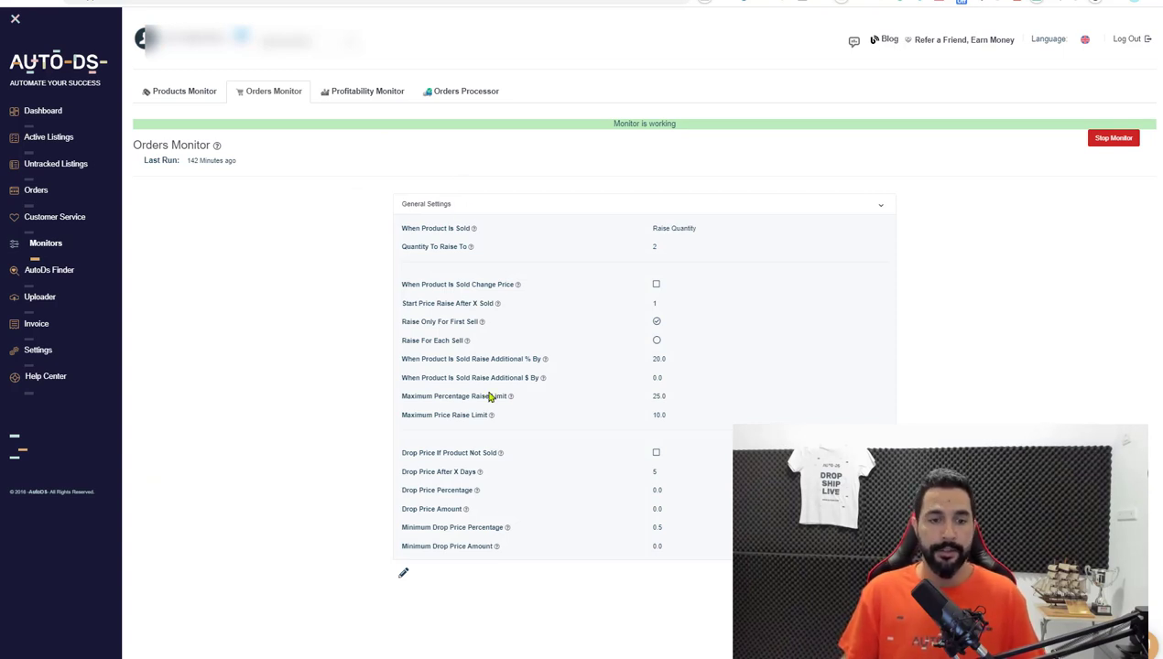
left_click(404, 574)
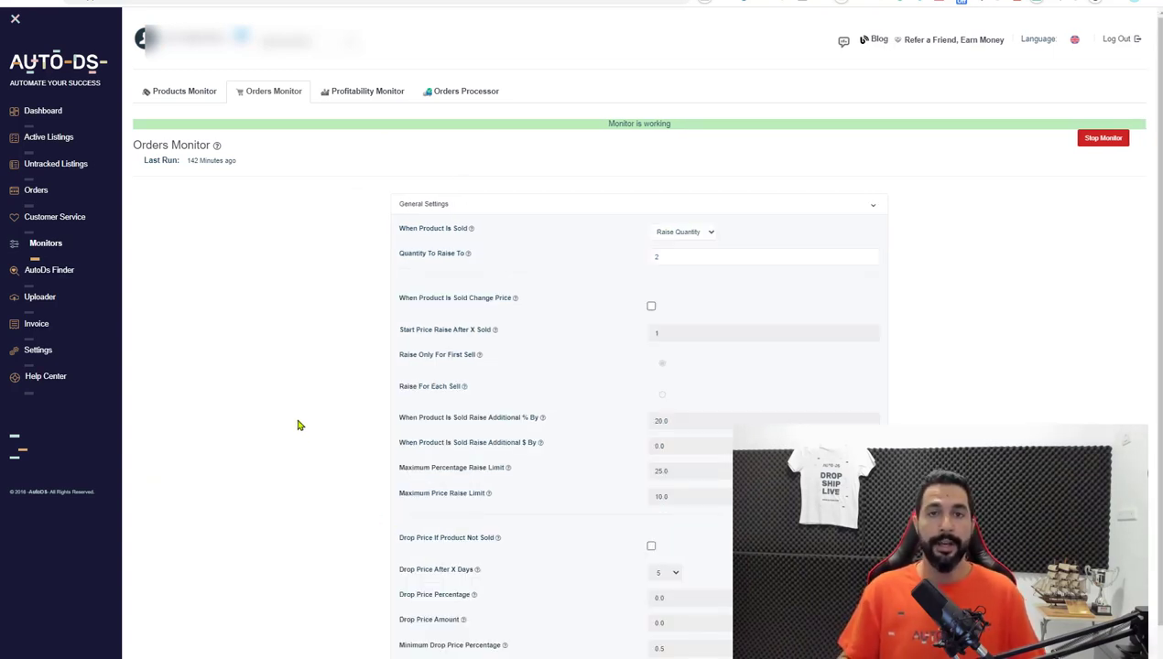
scroll(307, 423, "down", 1)
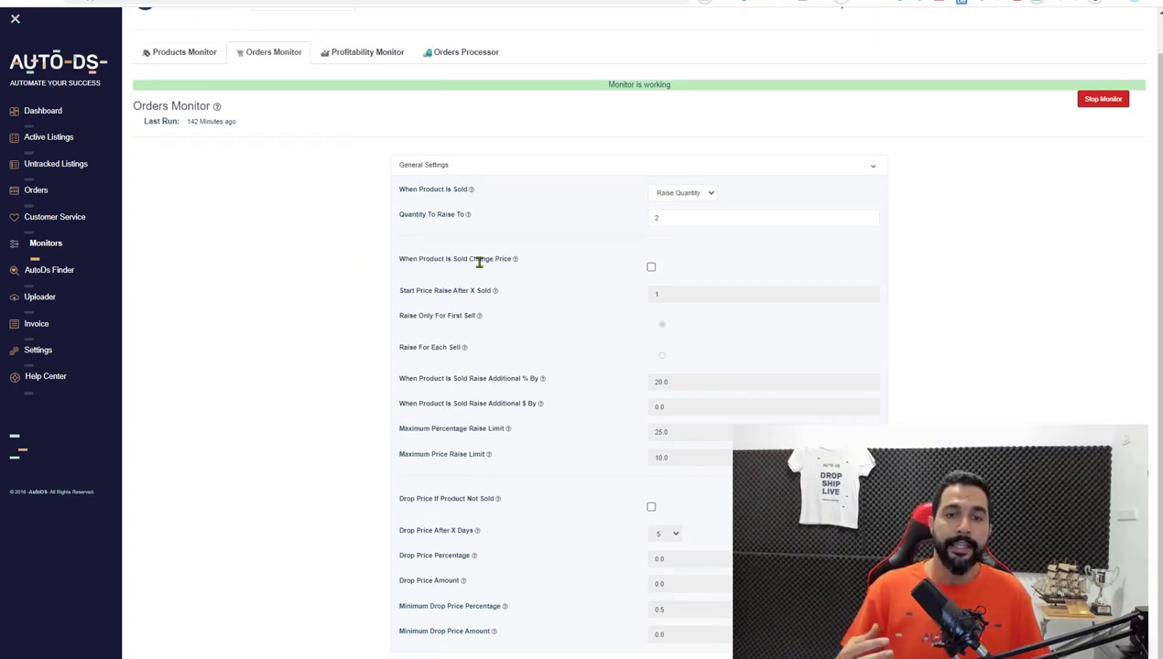
left_click(651, 268)
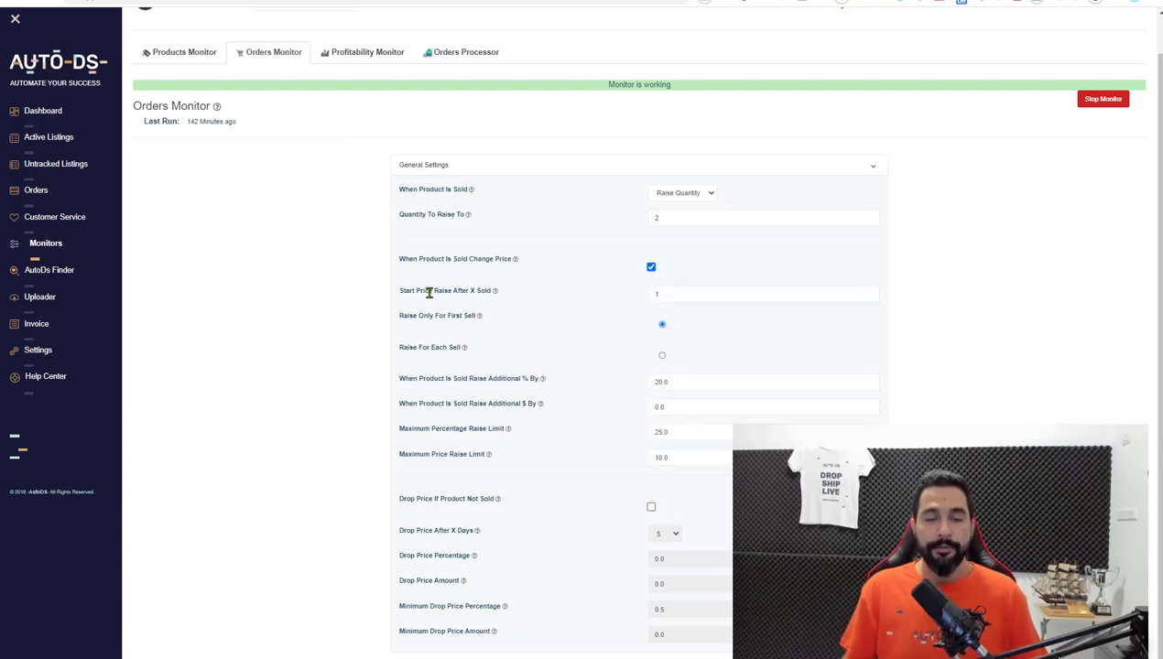
left_click(663, 294)
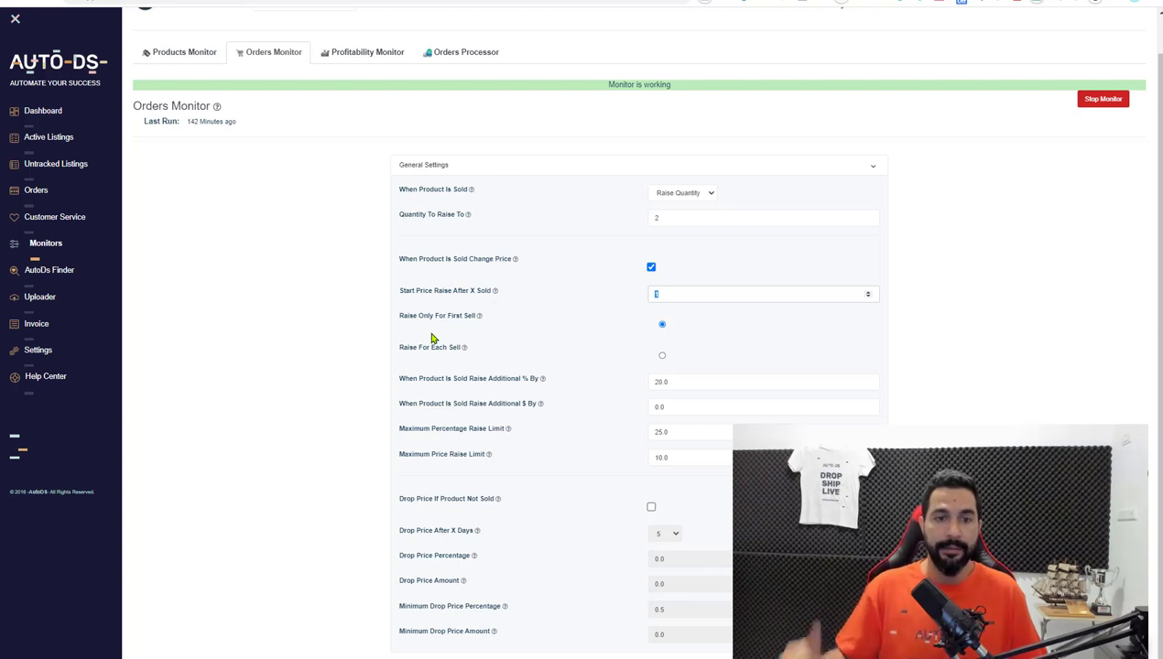
left_click(662, 357)
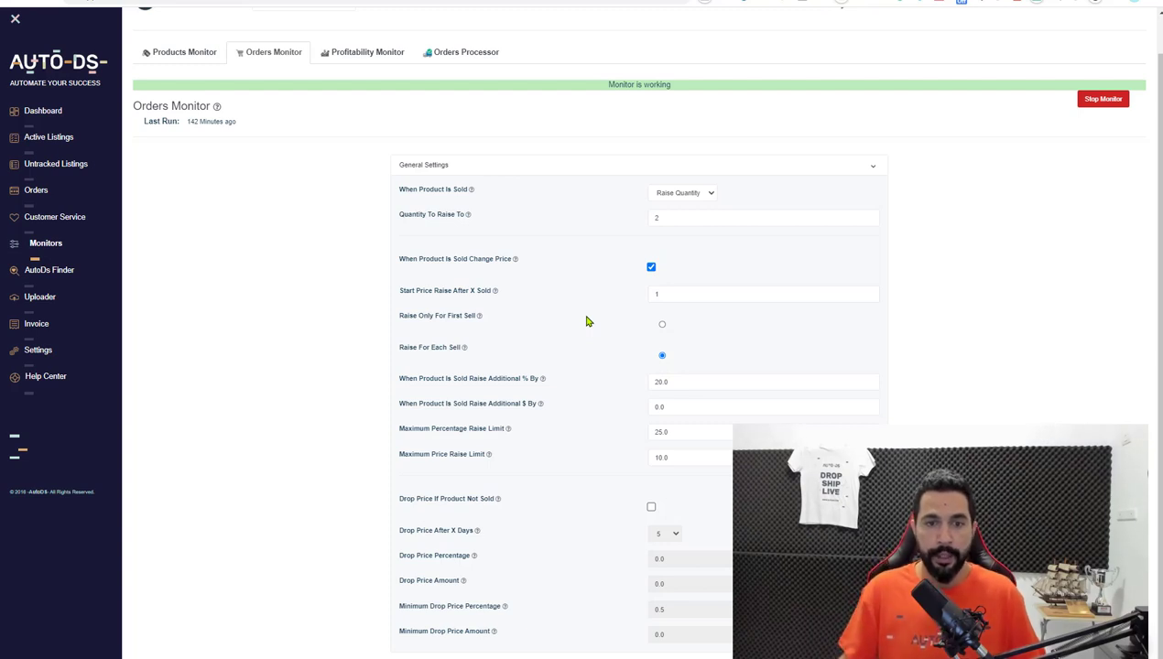
Step: Set the Orders Monitor's additional raise when a product is sold to 5 percent and 2 dollars
left_click_drag(687, 382, 609, 380)
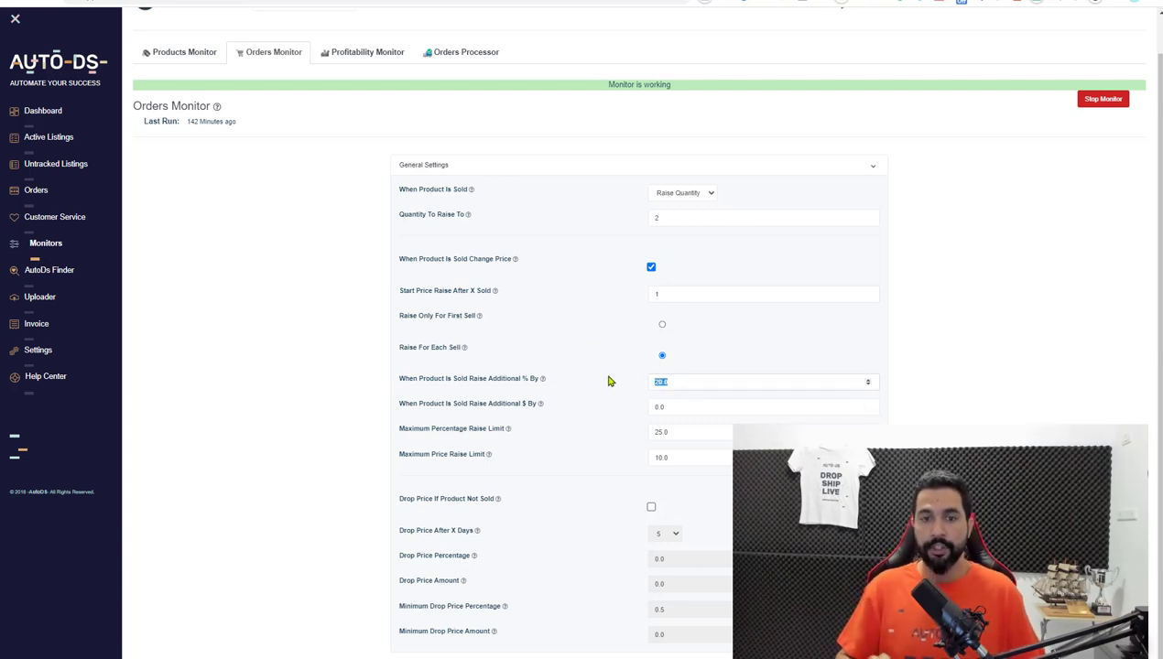
type("5")
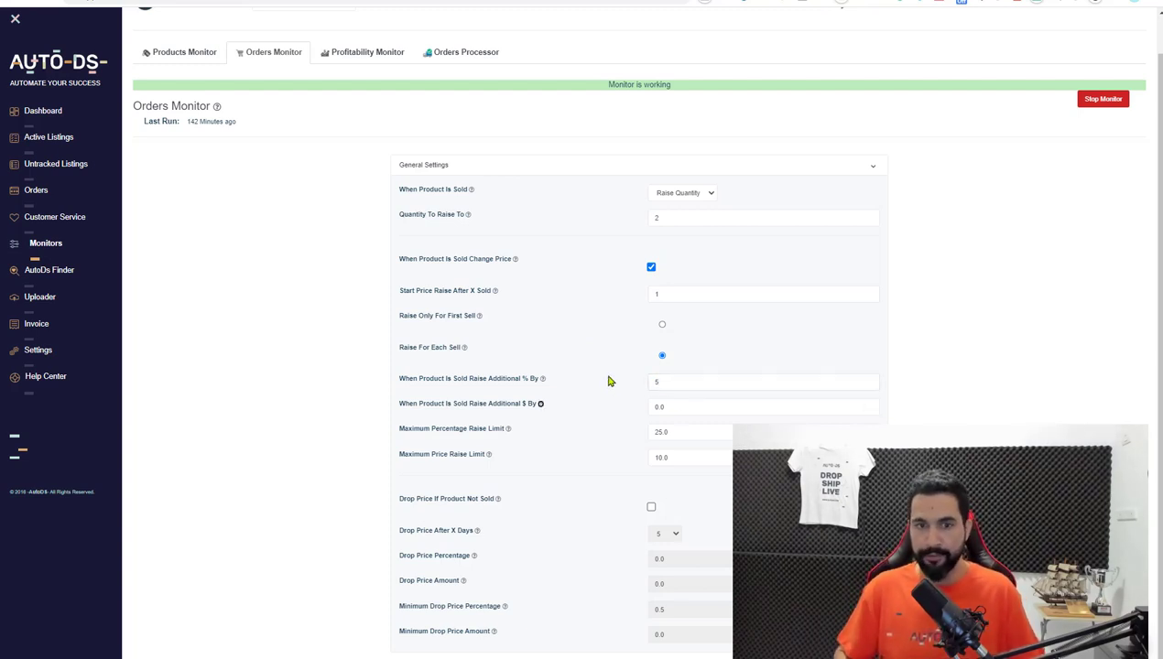
left_click_drag(692, 399, 581, 385)
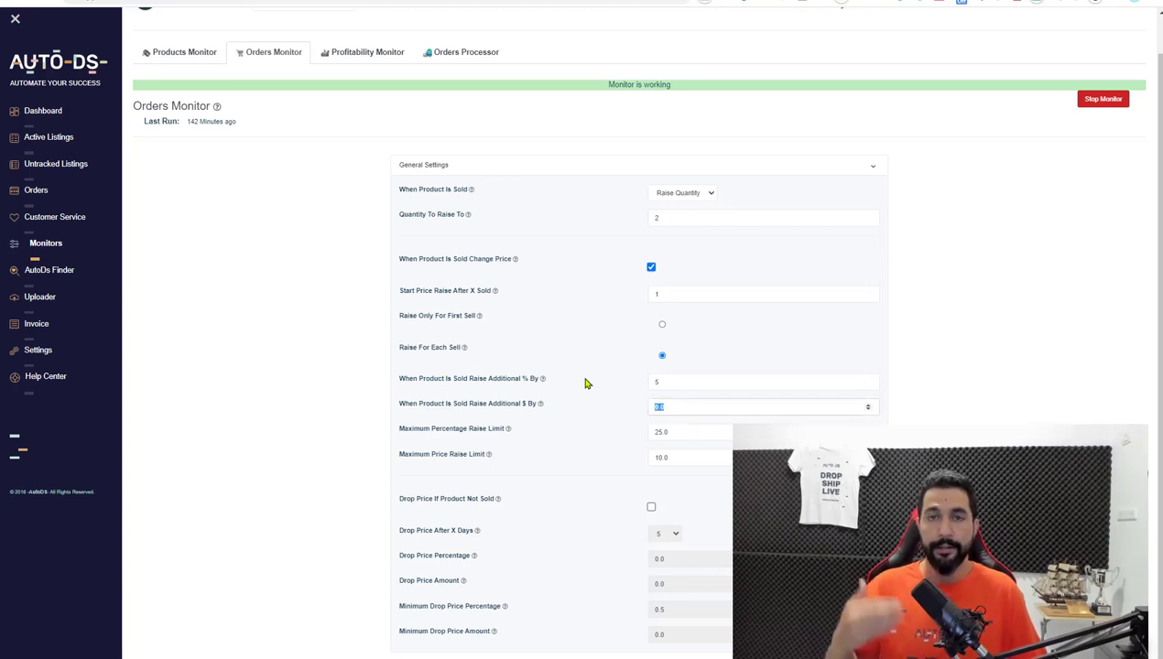
type("2")
key("Tab")
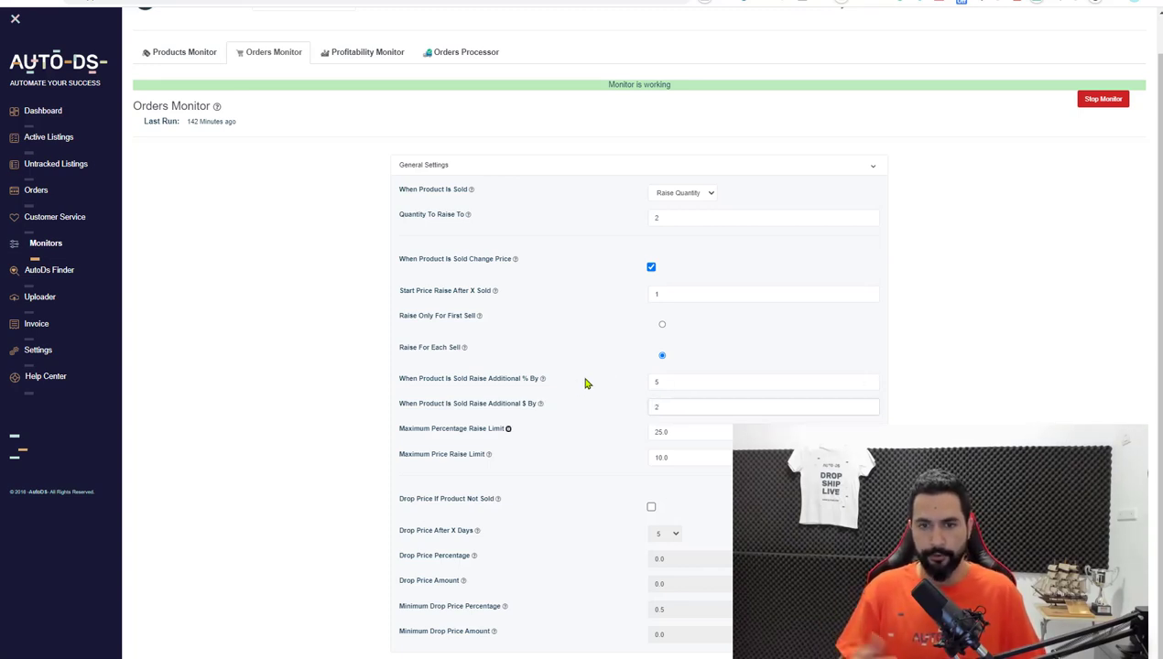
Step: Set the Maximum Percentage Raise Limit to 15 and the Maximum Price Raise Limit to 5
key("Tab")
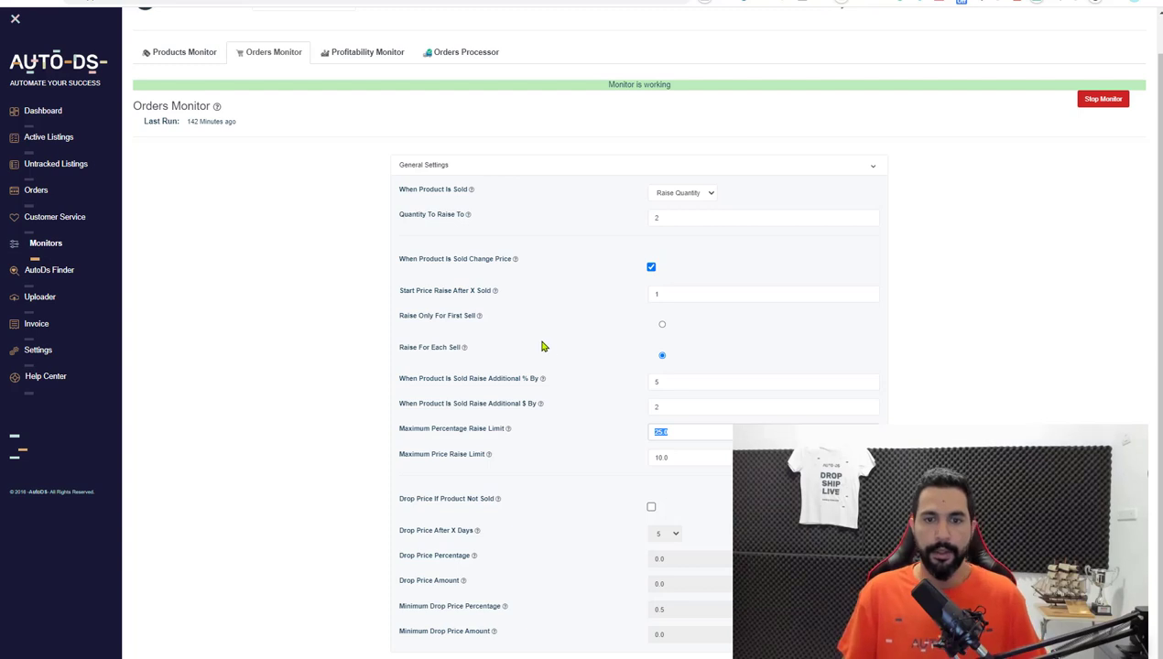
left_click(678, 433)
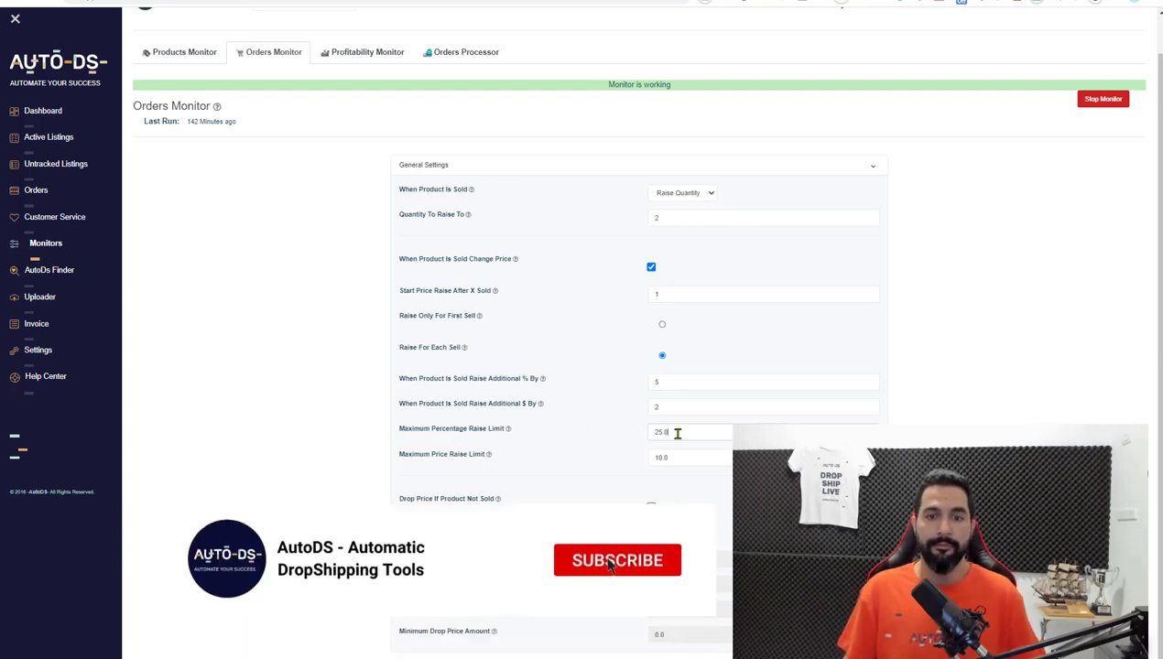
left_click_drag(678, 433, 595, 431)
type("15")
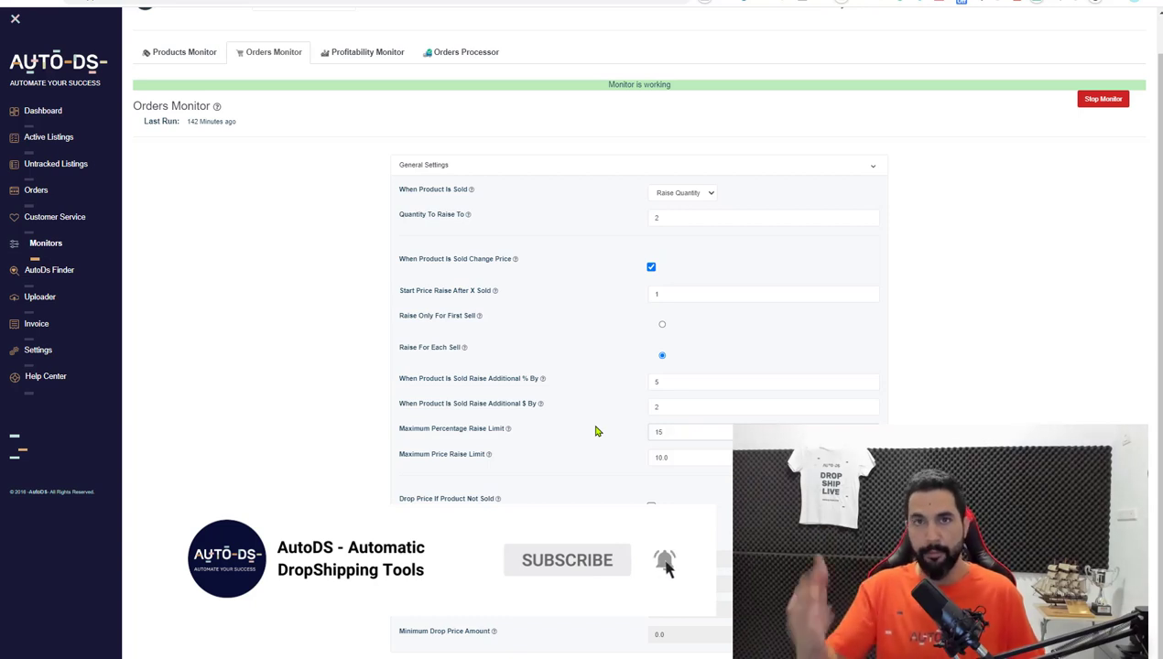
double_click(726, 455)
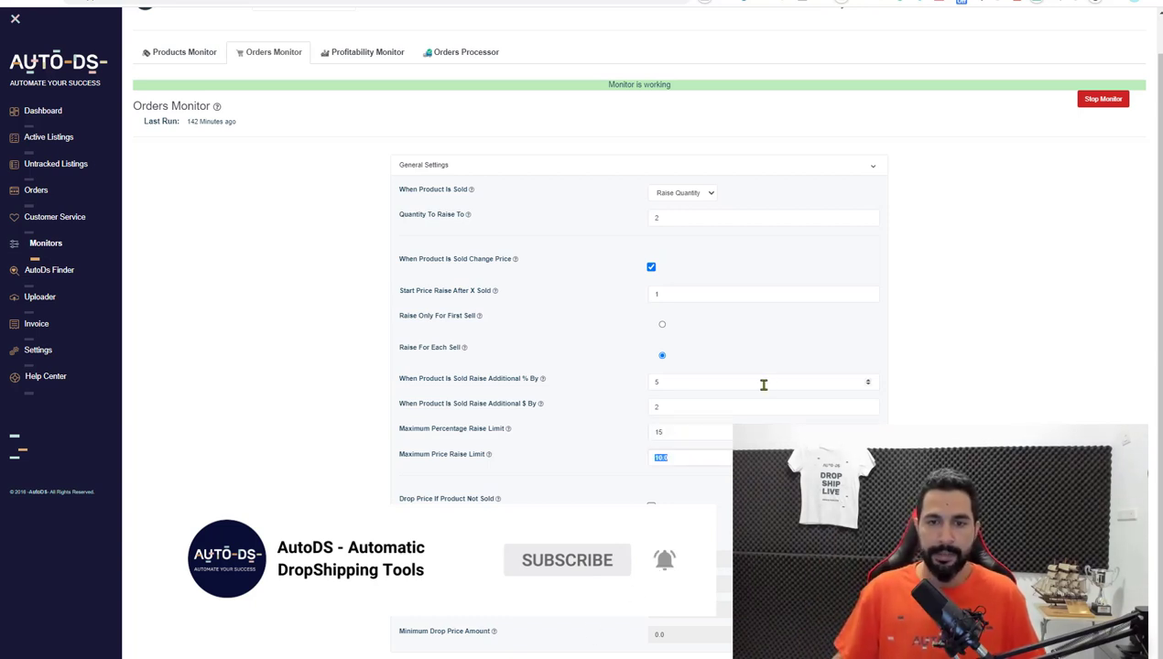
type("5")
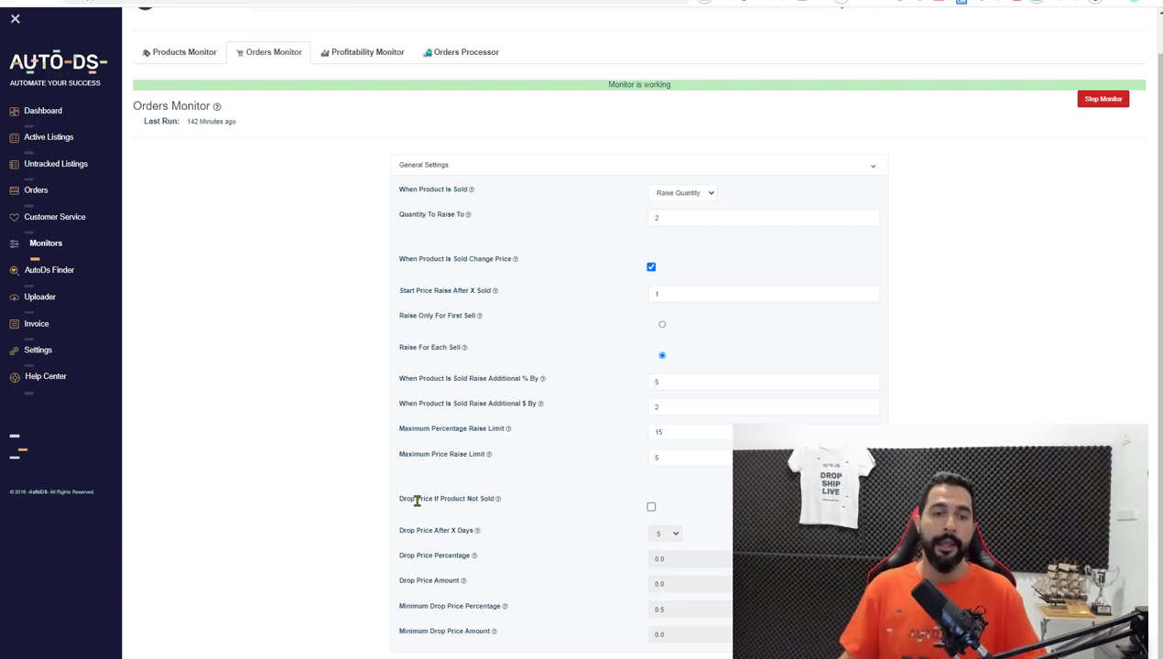
Step: Enable Drop Price If Product Not Sold in the Orders Monitor and check the choices for Drop Price After X Days
left_click_drag(411, 500, 478, 500)
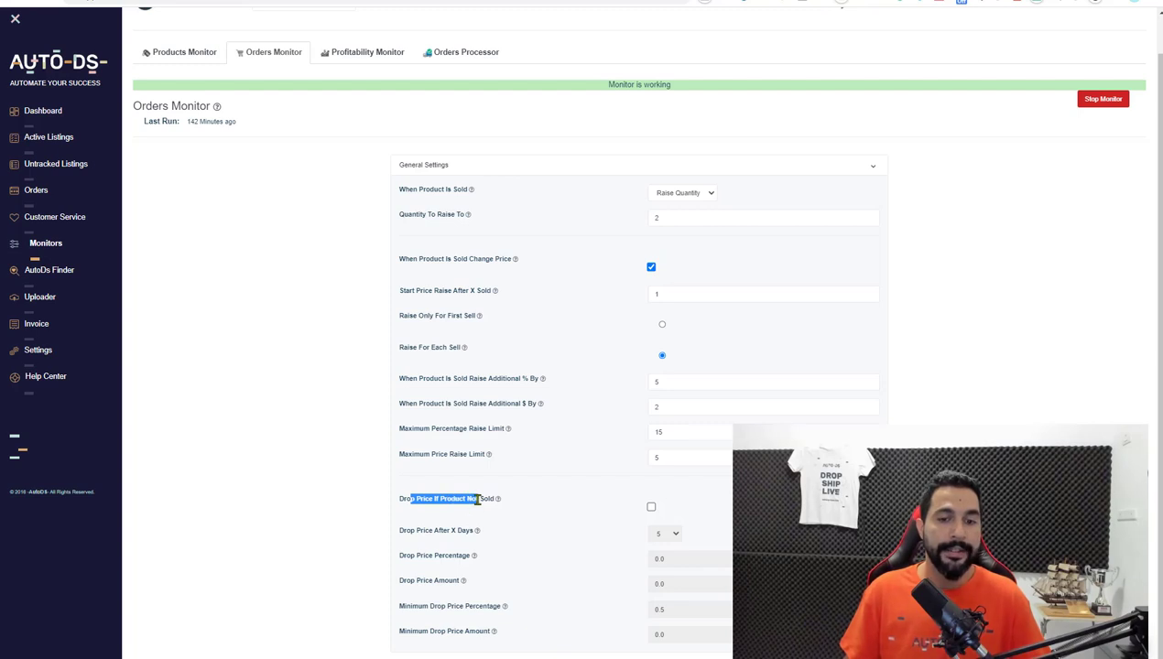
left_click(702, 529)
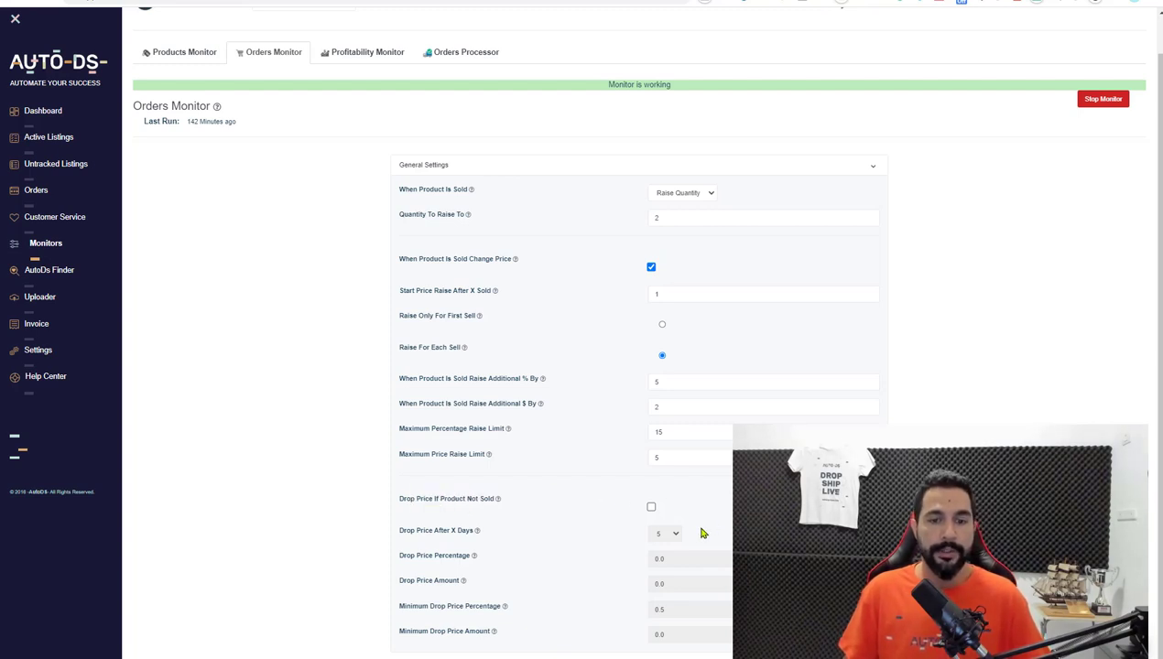
left_click(651, 506)
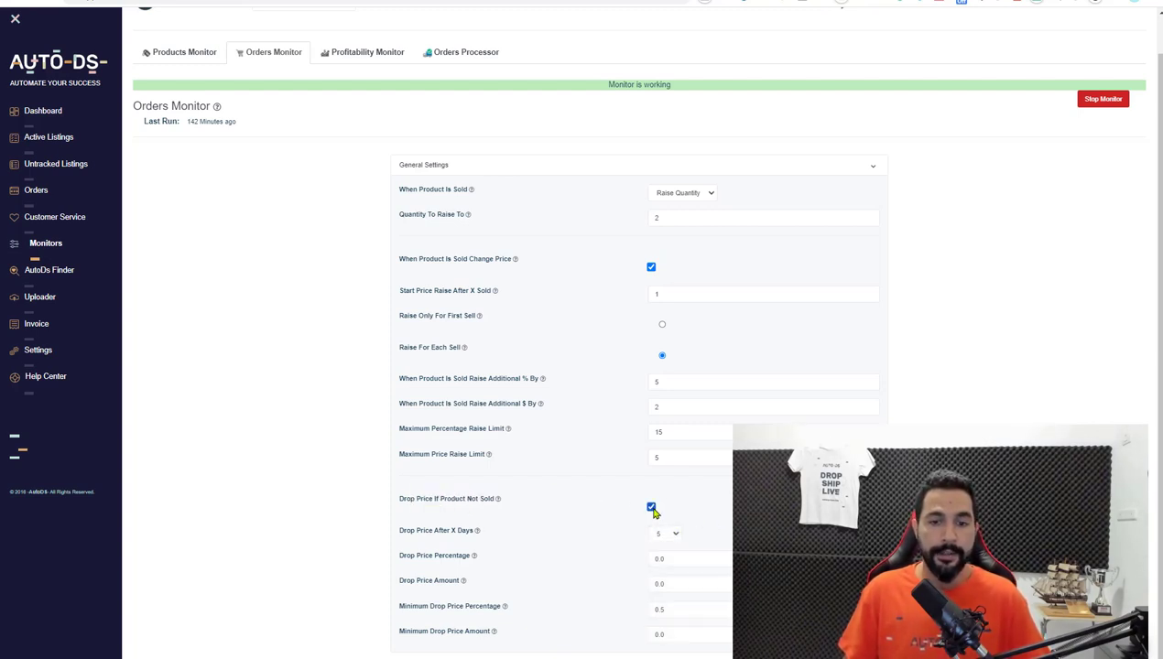
left_click(671, 536)
left_click(659, 394)
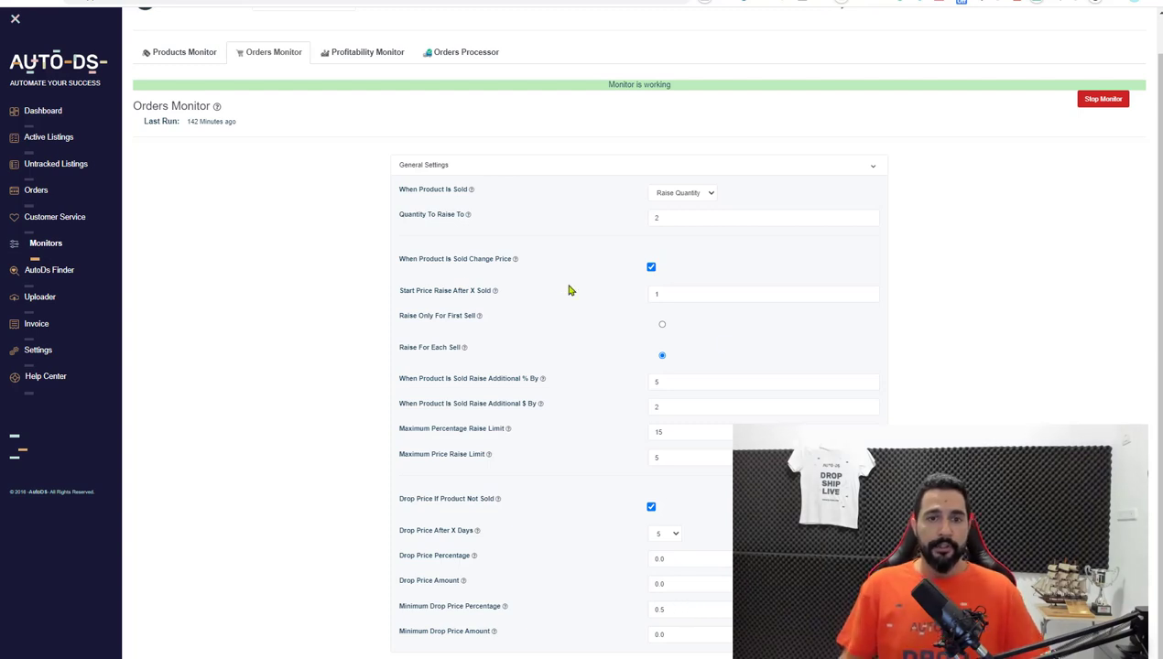
left_click_drag(400, 258, 548, 258)
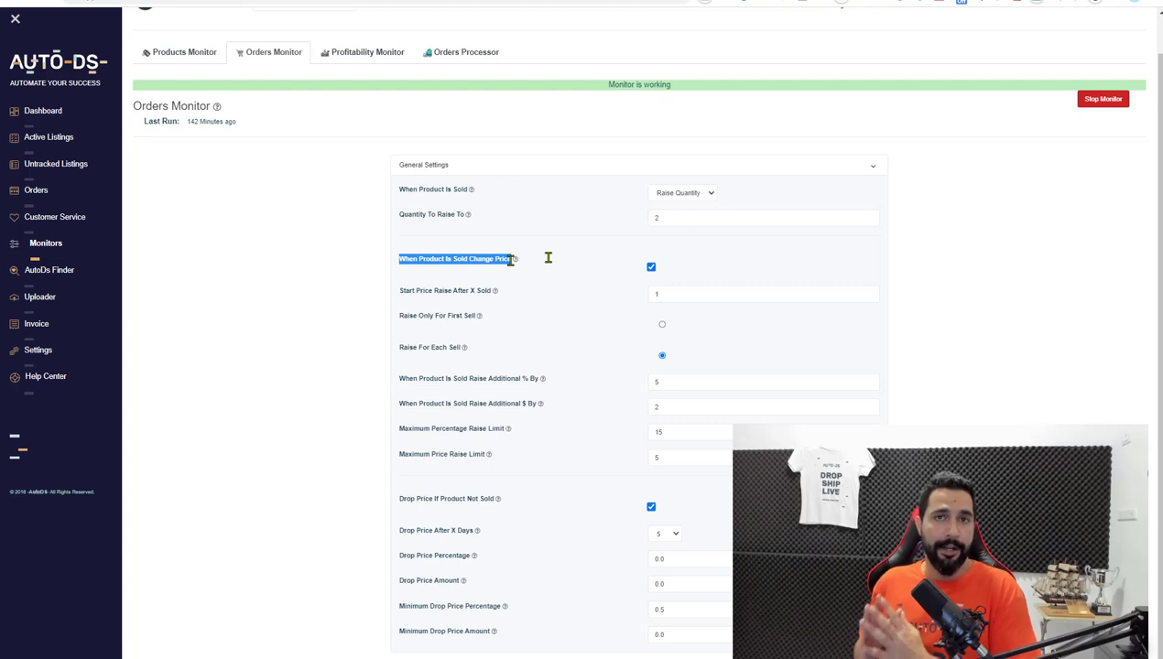
left_click_drag(399, 499, 502, 516)
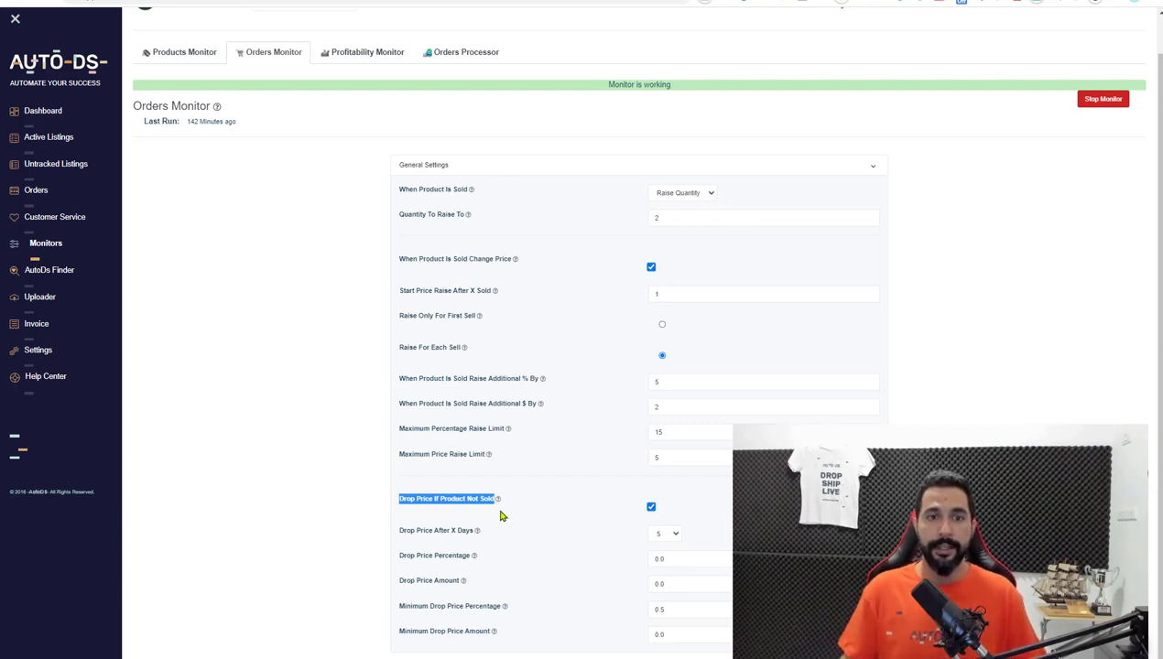
left_click(300, 439)
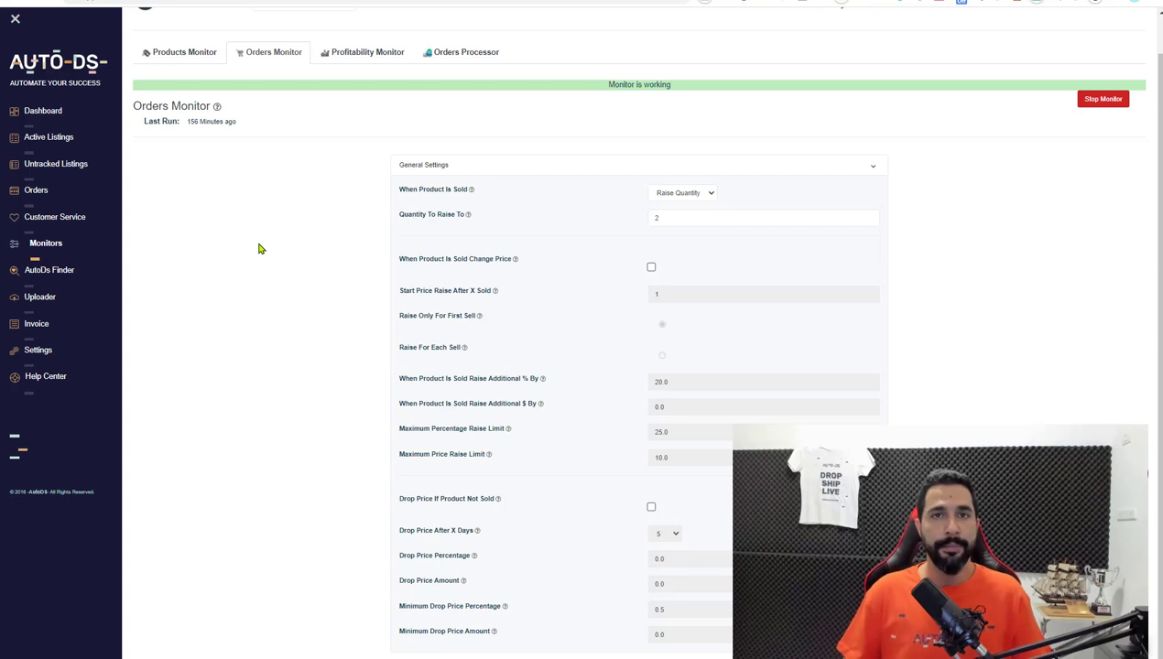
Step: Review the Uploader's Bulk Upload settings and try the Allow Vero option, leaving it disabled
left_click(30, 306)
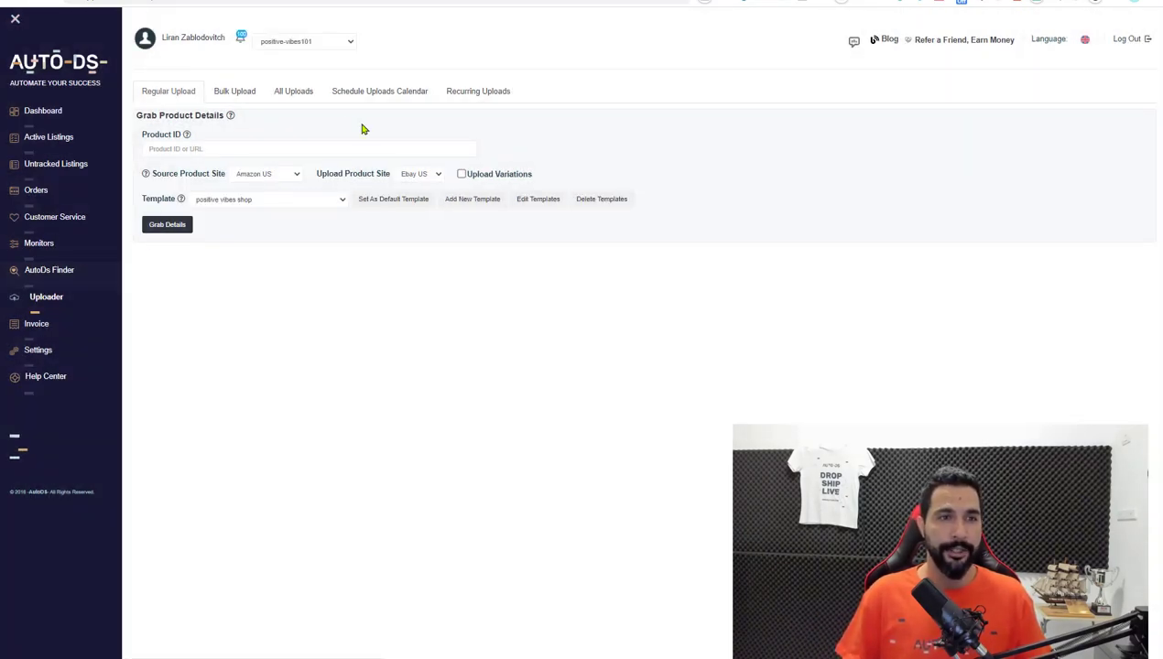
left_click(229, 92)
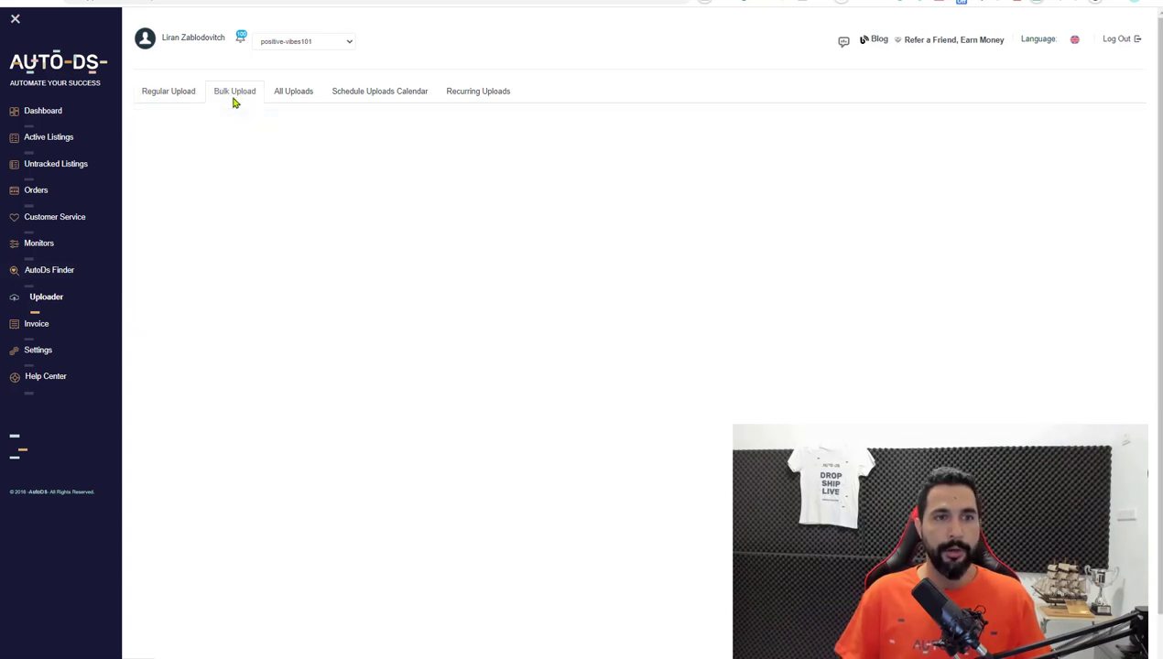
scroll(632, 275, "down", 1)
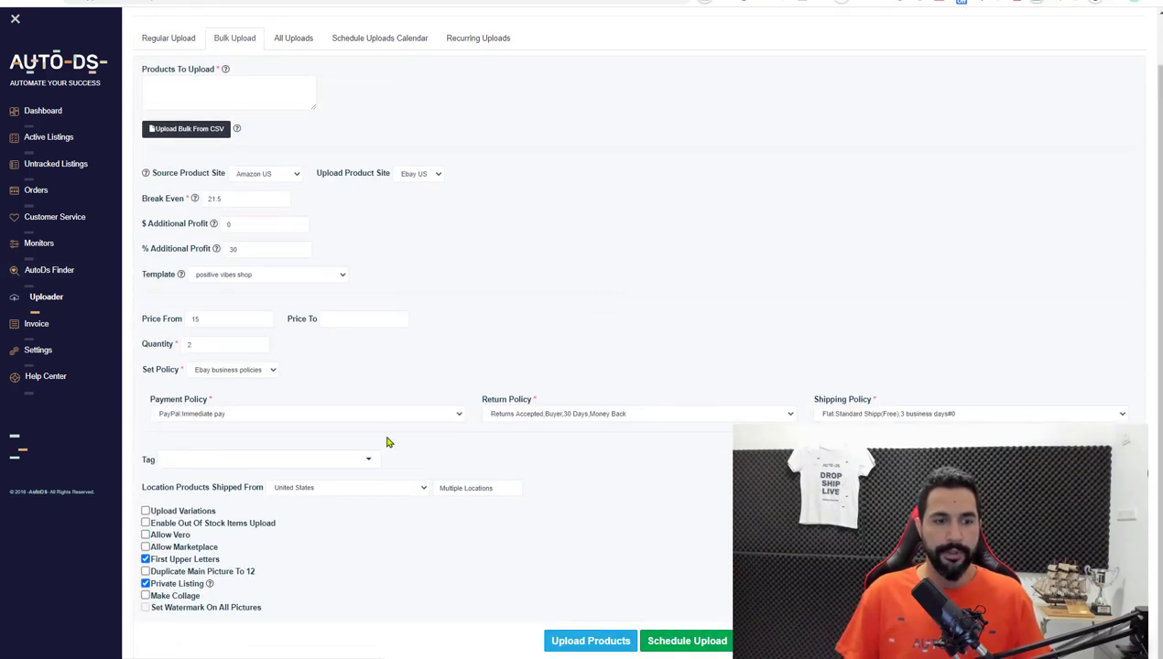
left_click(172, 538)
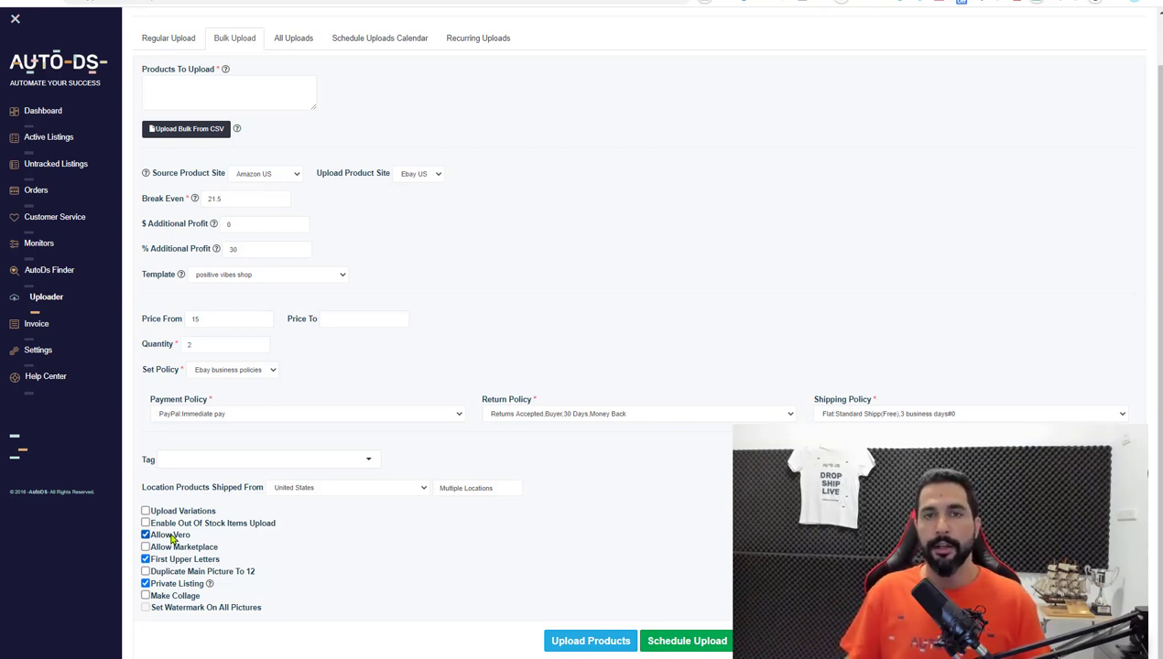
left_click(172, 540)
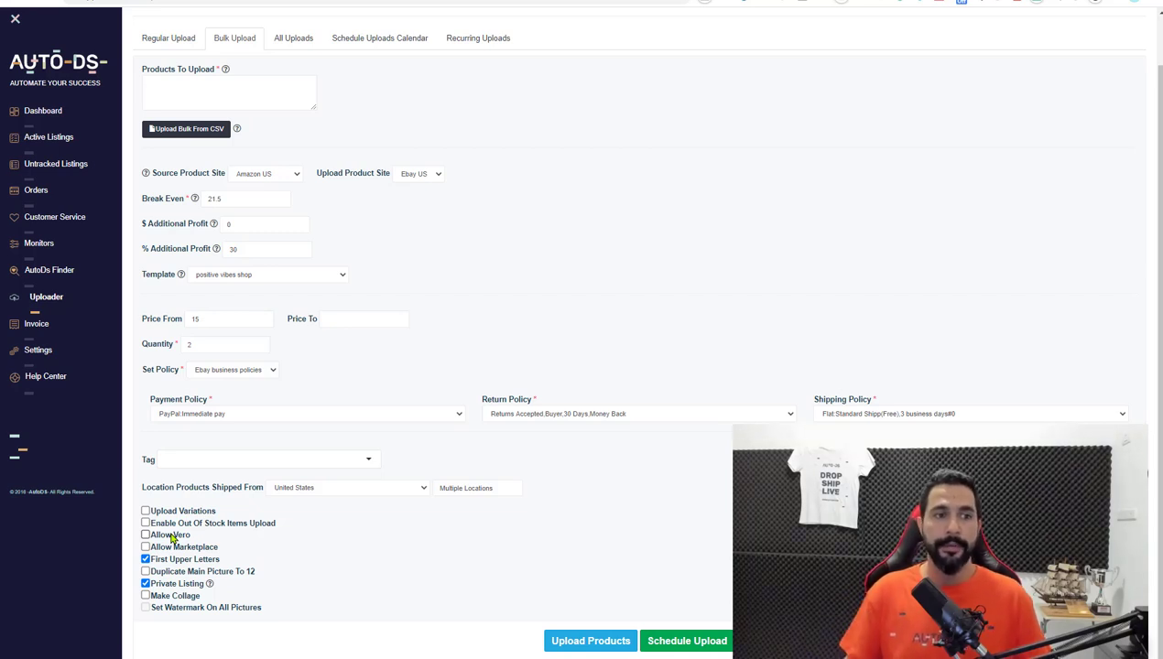
Step: Examine the keywords and their removal or blocking options in the account's Vero/Keywords Blacklist and close it
left_click(48, 350)
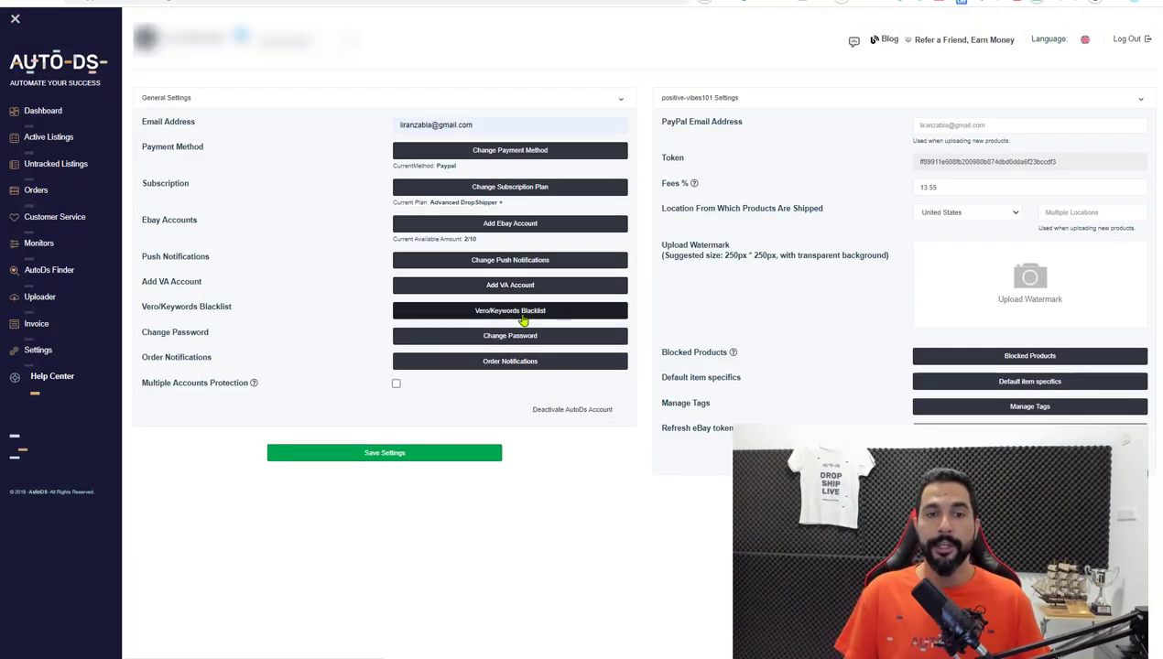
left_click(539, 315)
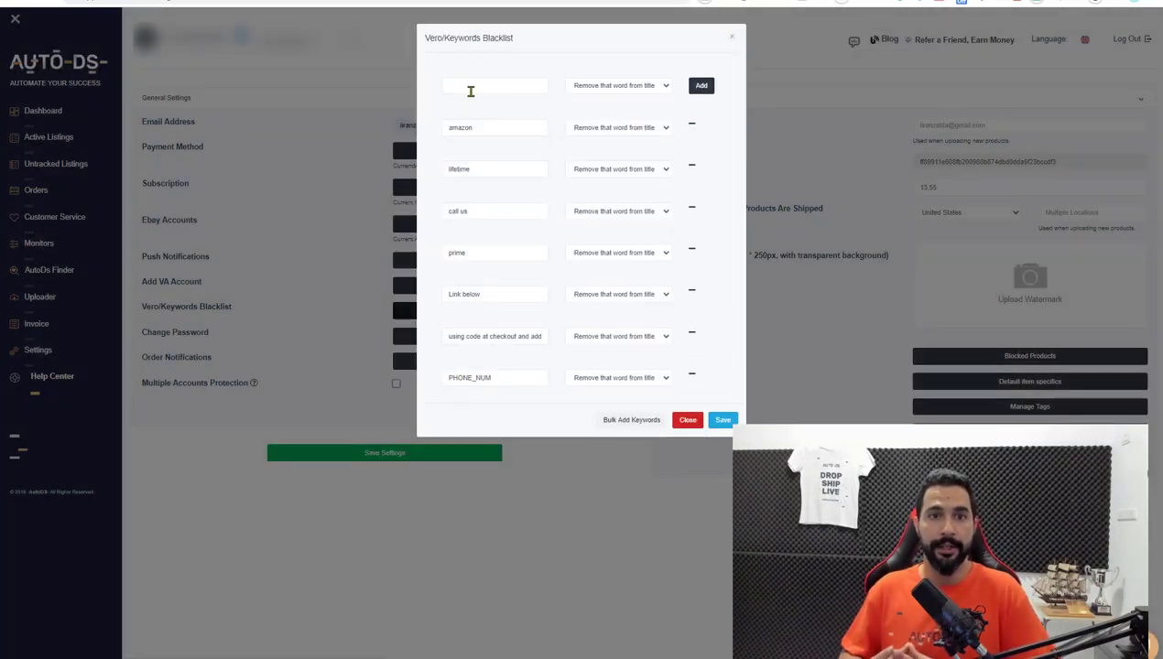
left_click_drag(472, 131, 414, 149)
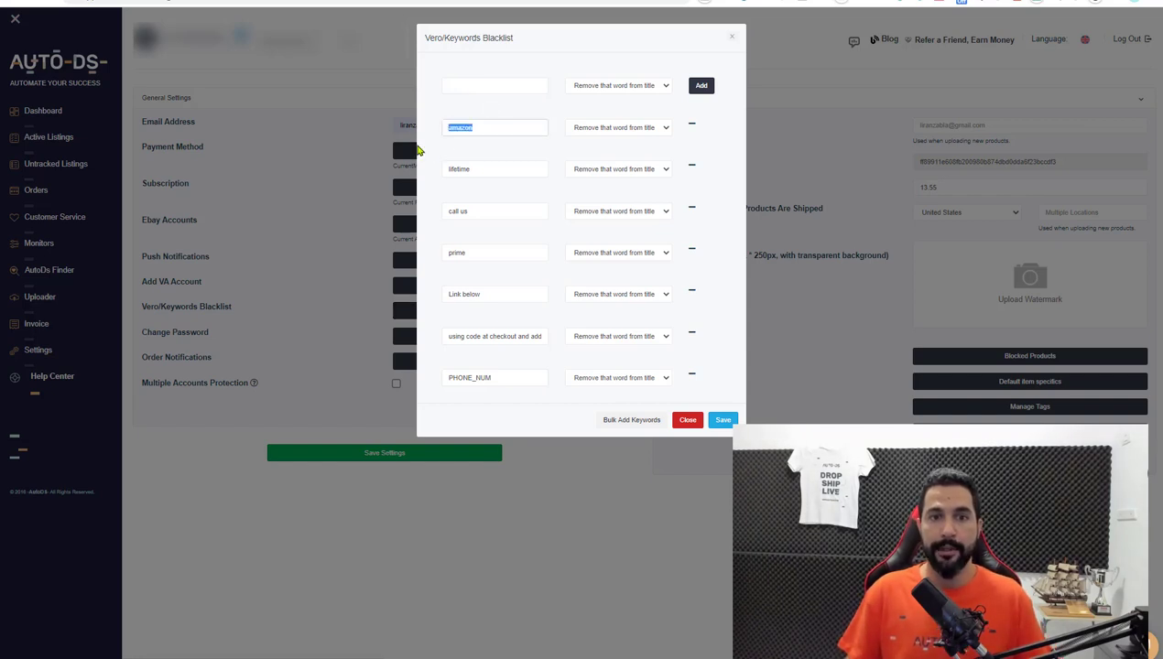
left_click_drag(488, 174, 426, 187)
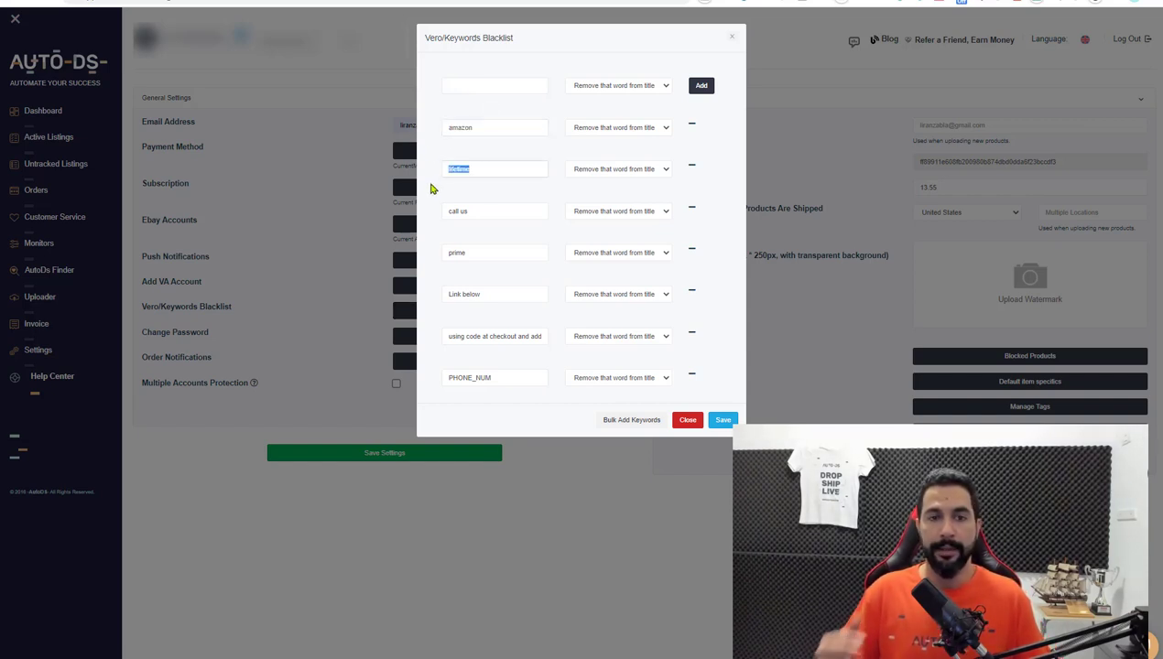
left_click(485, 211)
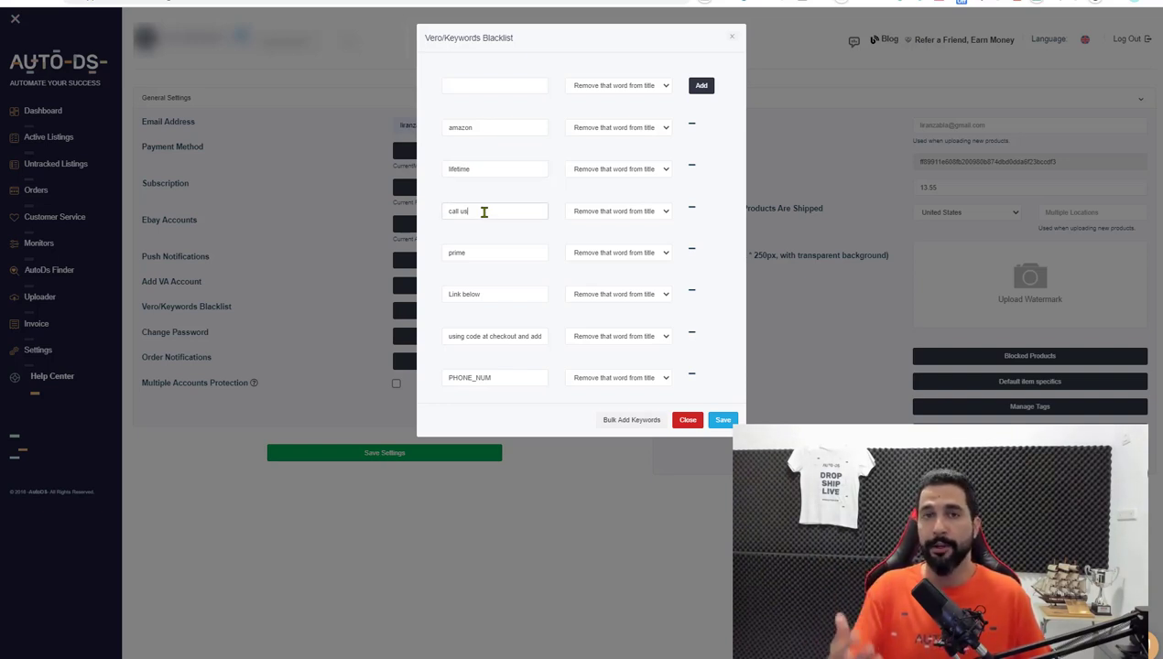
left_click_drag(483, 299, 436, 293)
left_click_drag(491, 252, 397, 267)
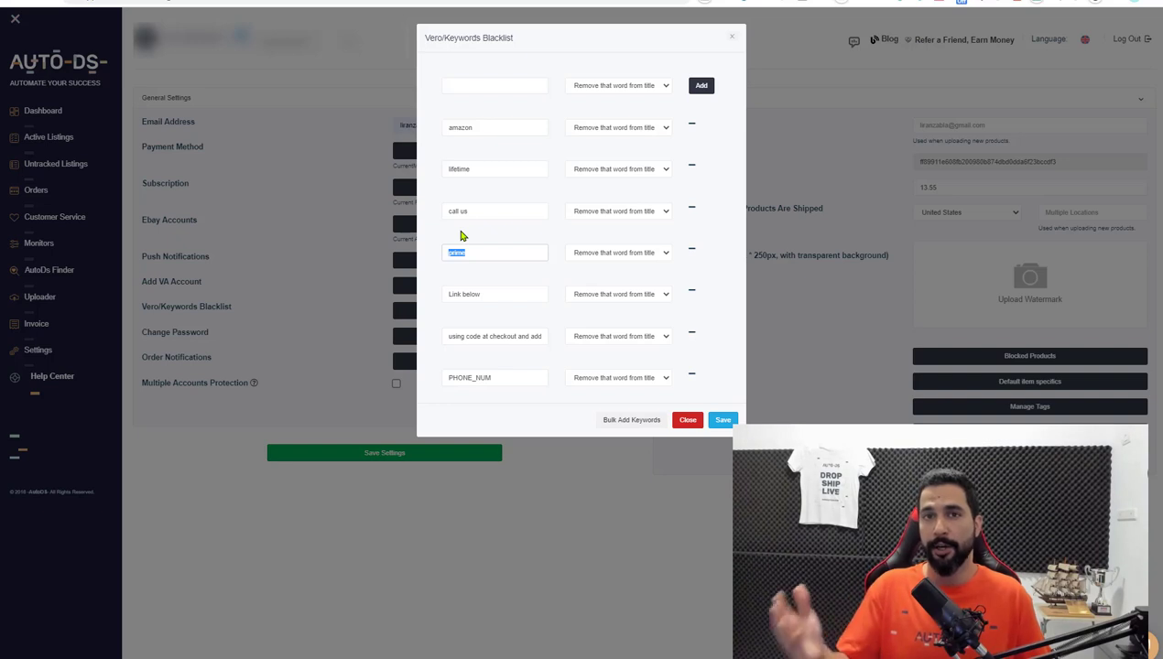
left_click(636, 132)
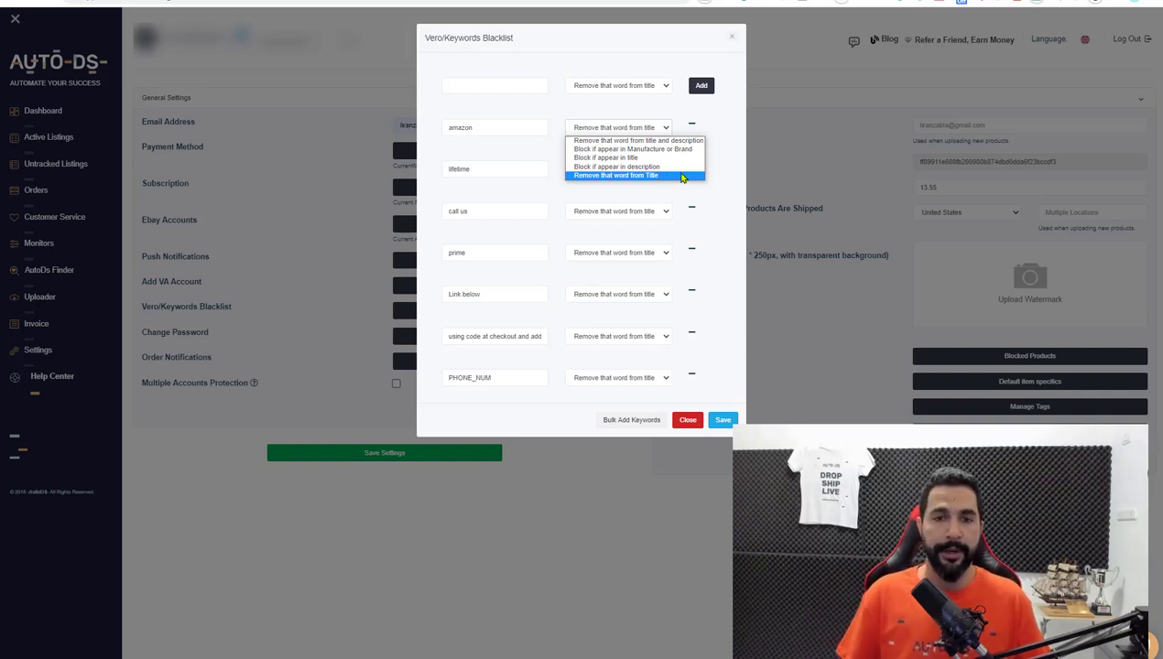
left_click(731, 224)
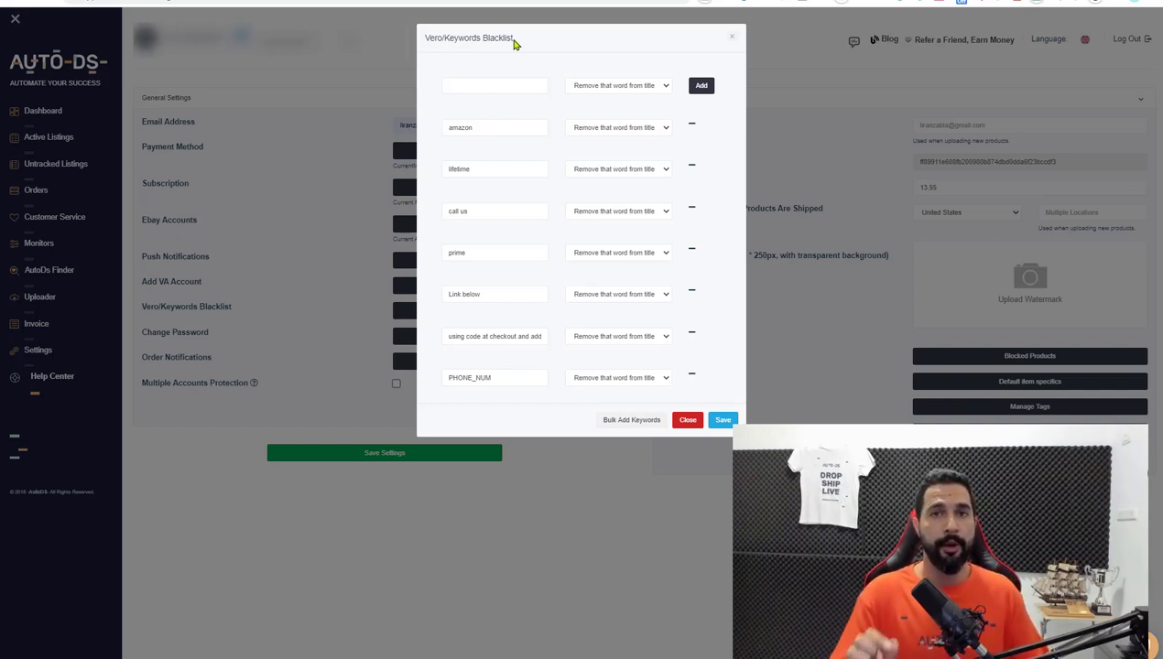
left_click(936, 401)
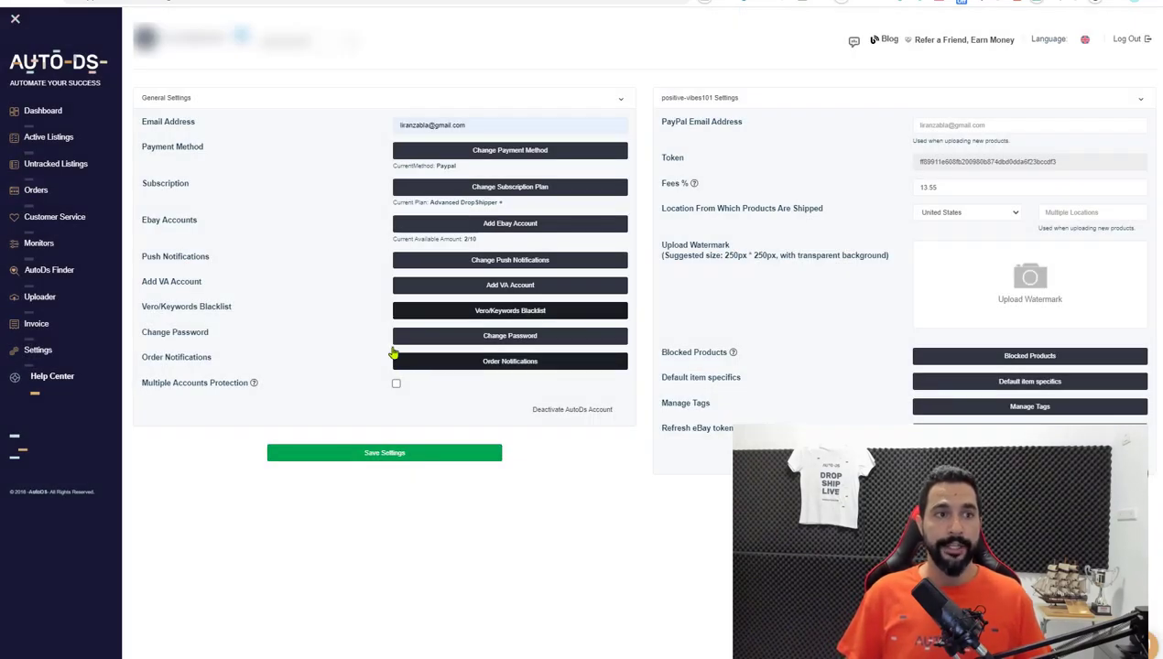
Step: Select all listings on the first Active Listings page and examine the bulk title change form without editing any titles
left_click(67, 139)
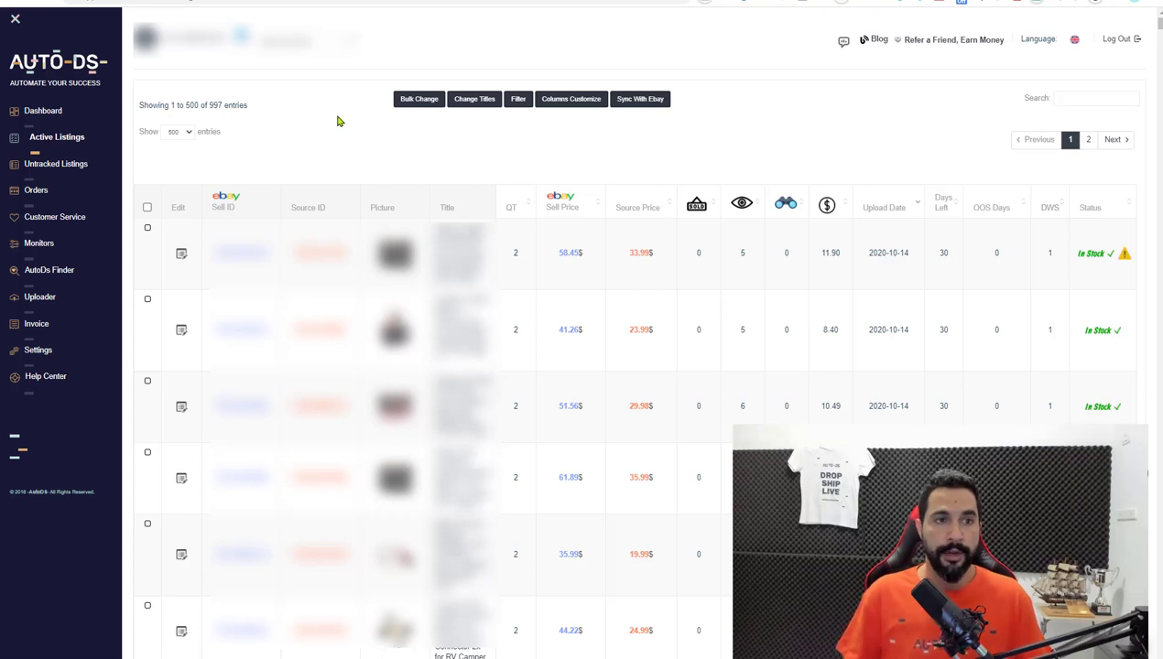
left_click(148, 209)
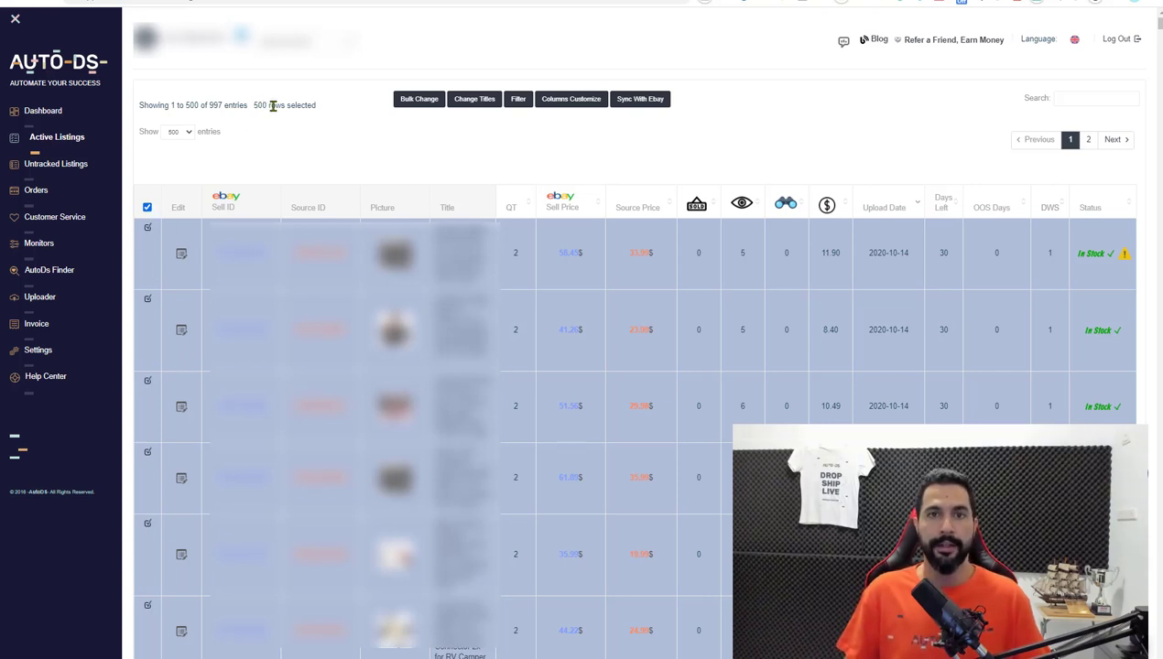
left_click(470, 101)
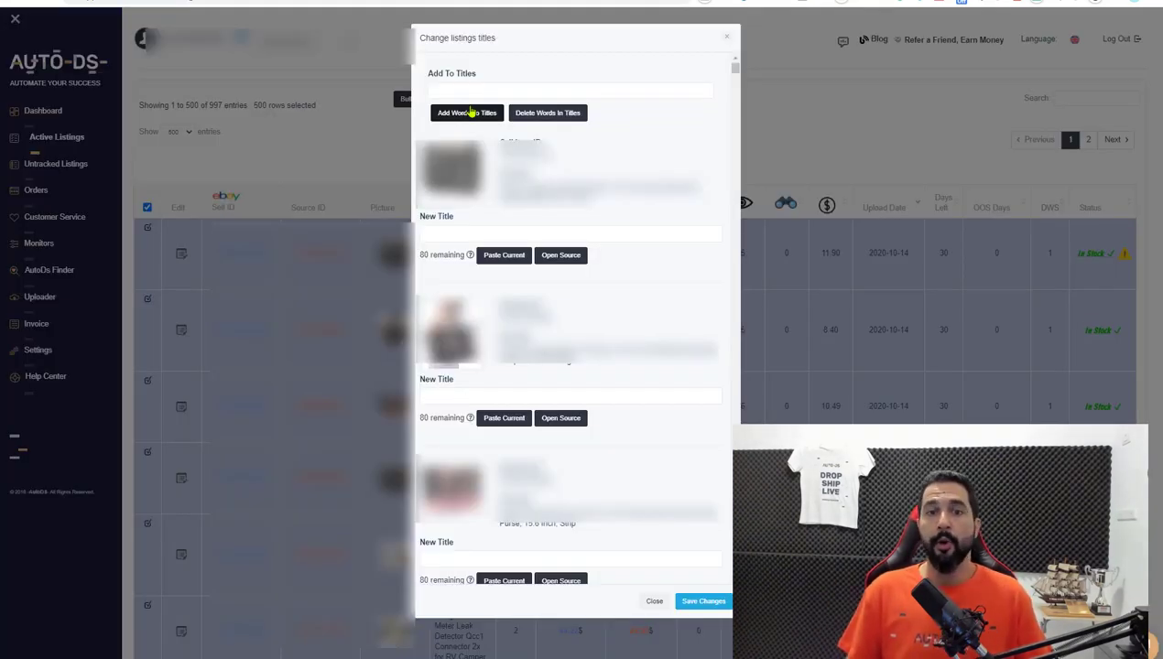
left_click(516, 90)
left_click(508, 236)
left_click(491, 396)
left_click(504, 558)
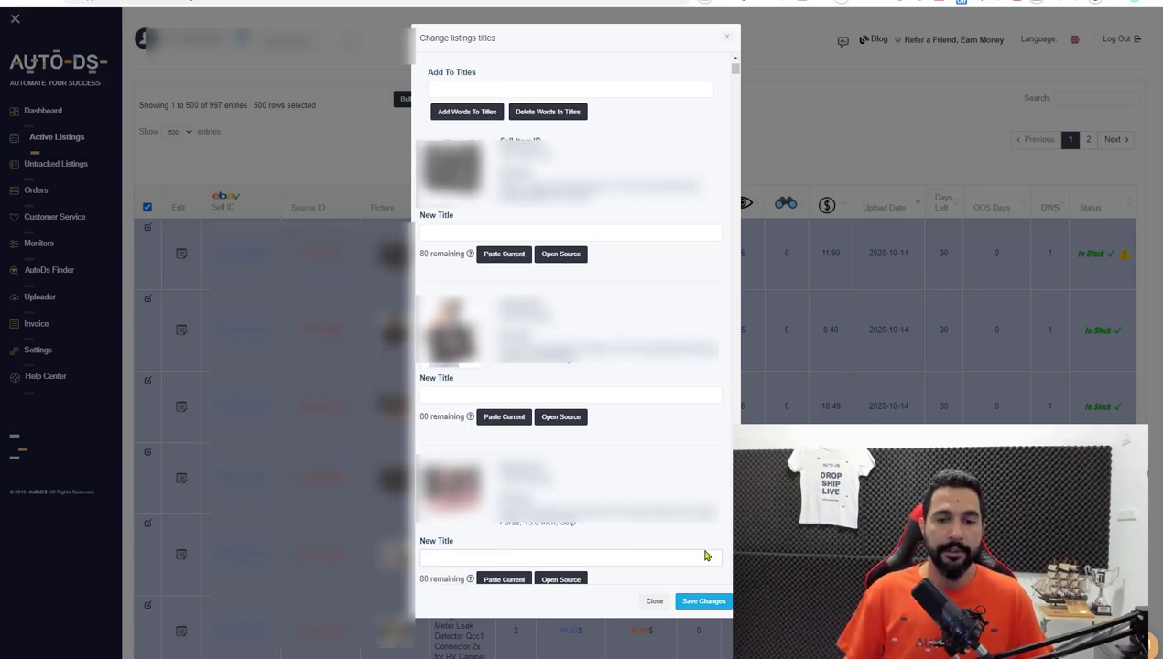
scroll(699, 559, "down", 1)
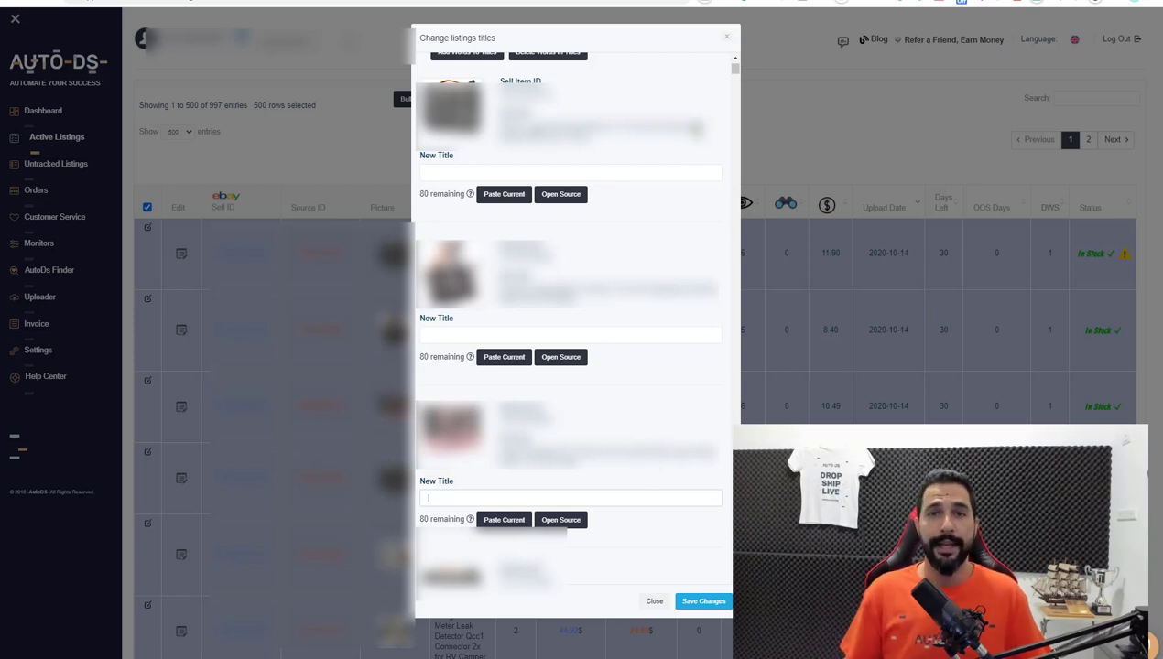
left_click(726, 38)
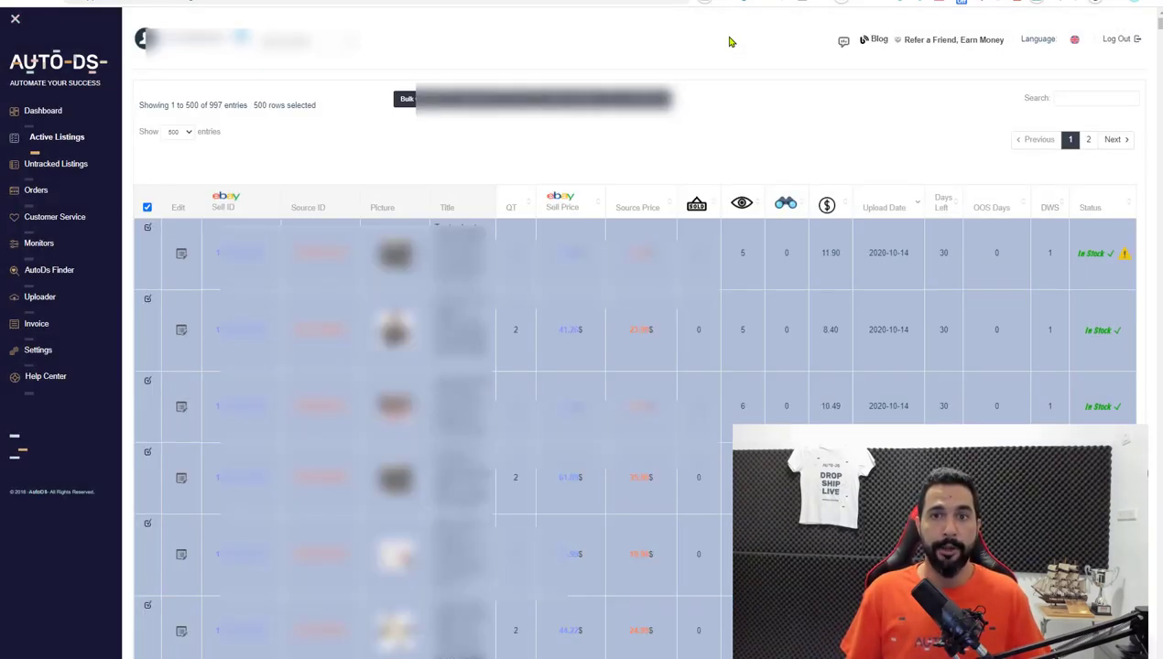
Step: Open the bulk change form for the selected active listings
left_click(407, 100)
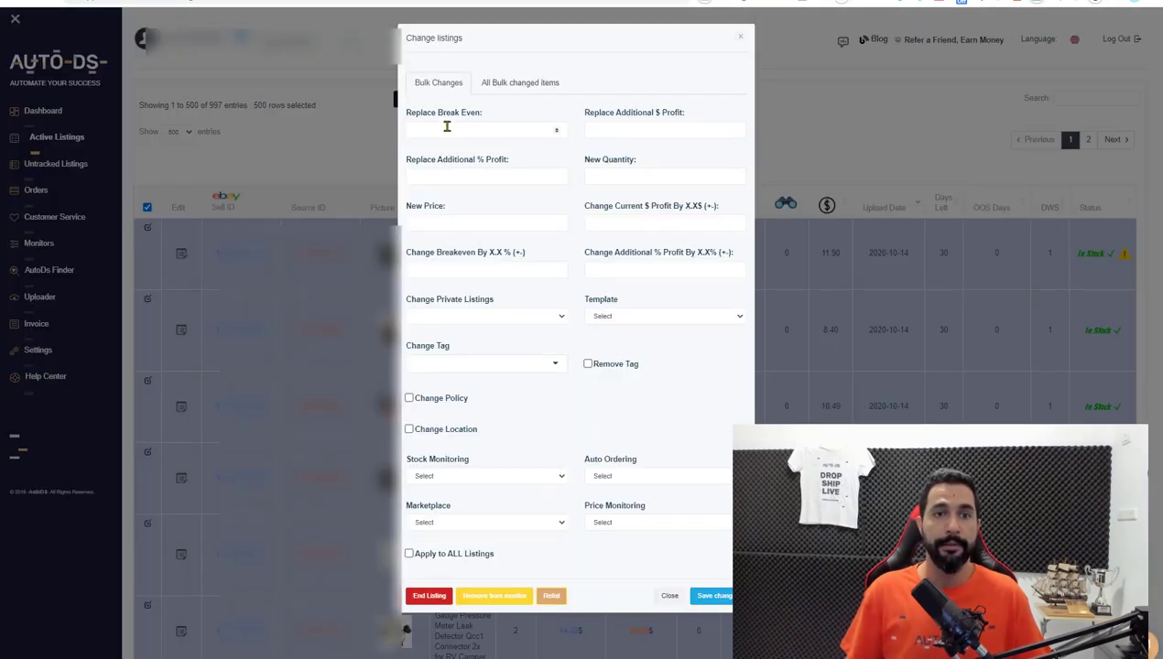